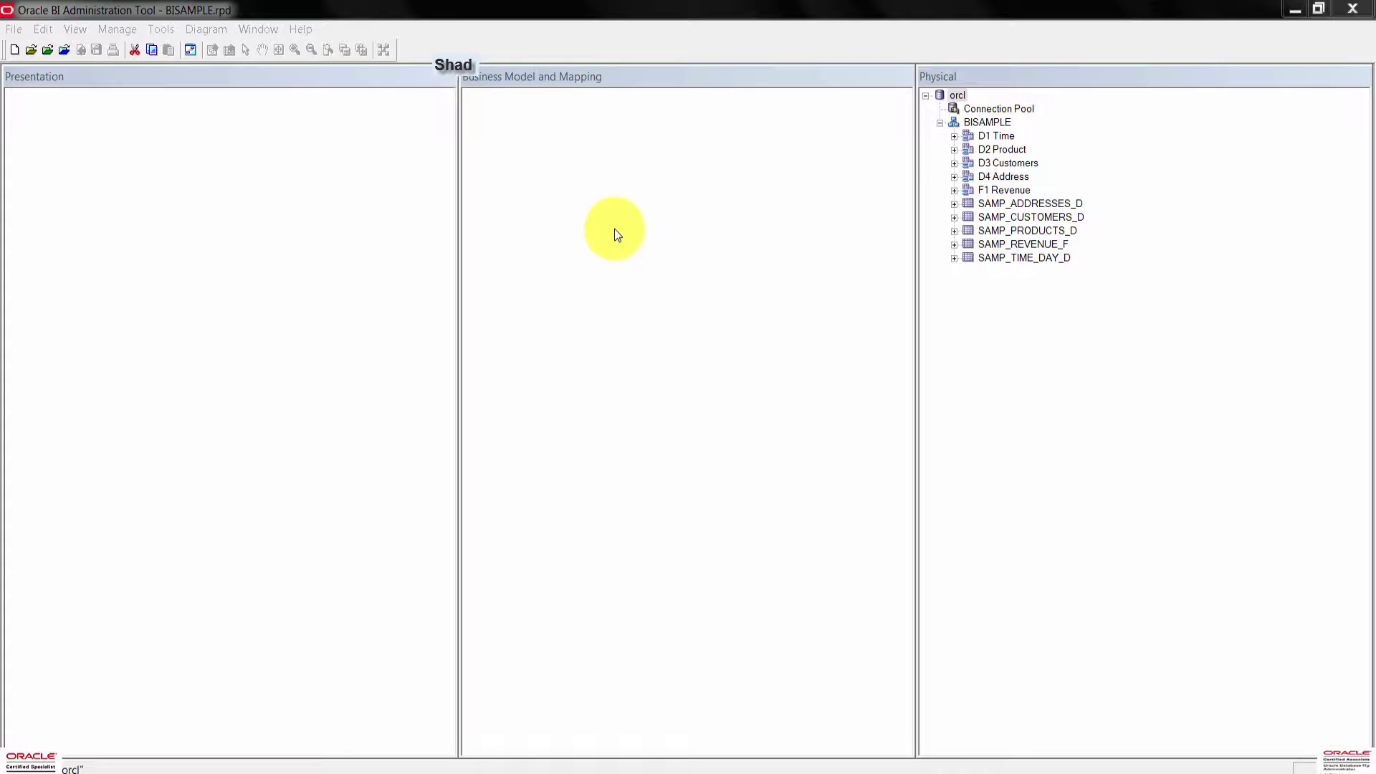
Add a new, empty business model named 'Sample Sales' in the Business Model and Mapping pane
right_click(625, 165)
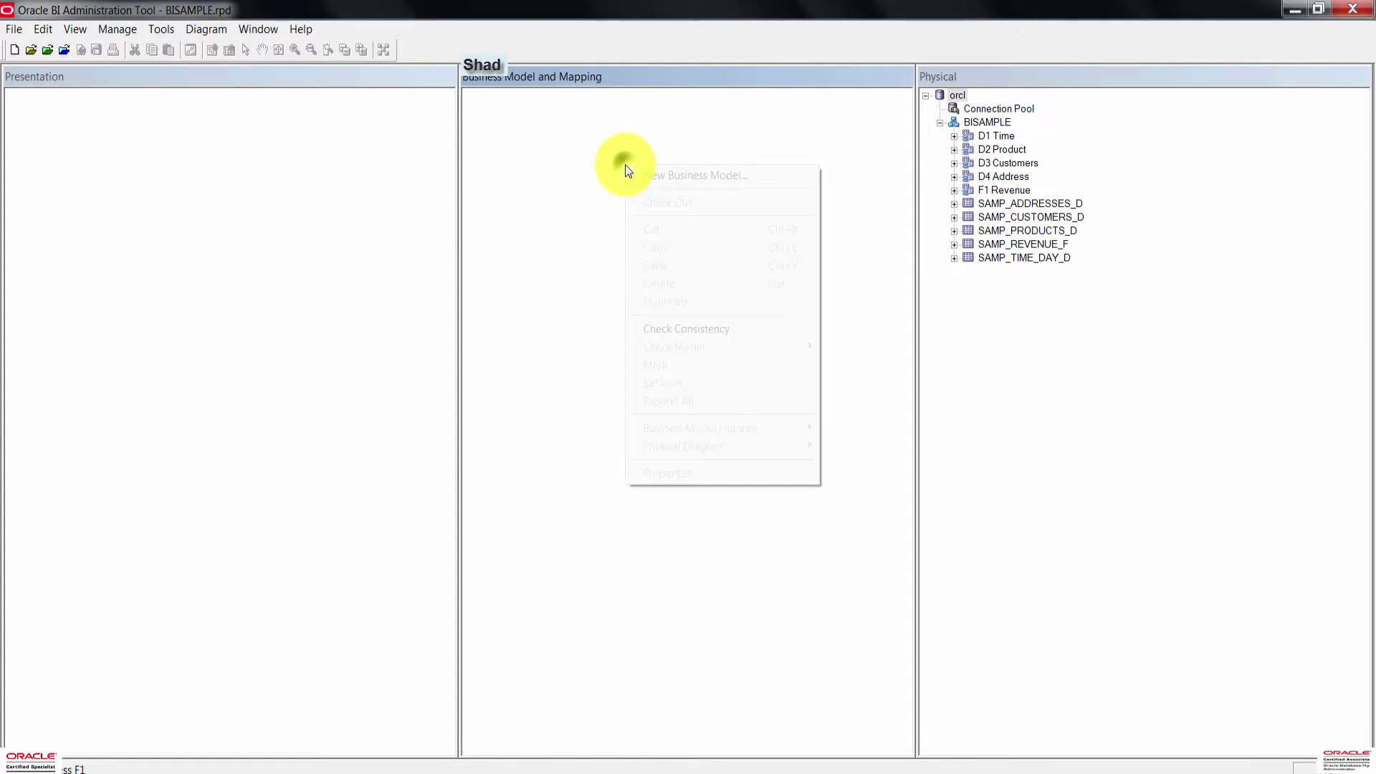
left_click(718, 180)
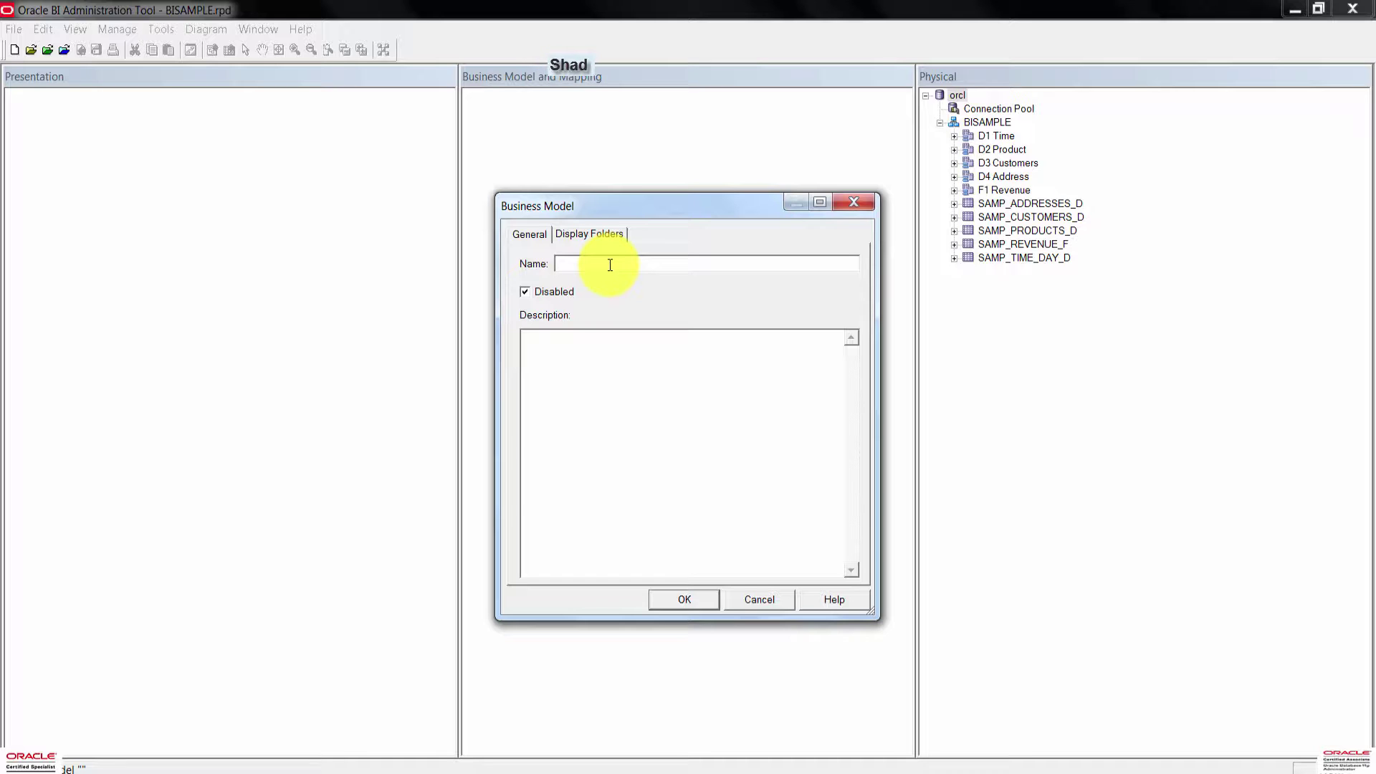
type("Sampl")
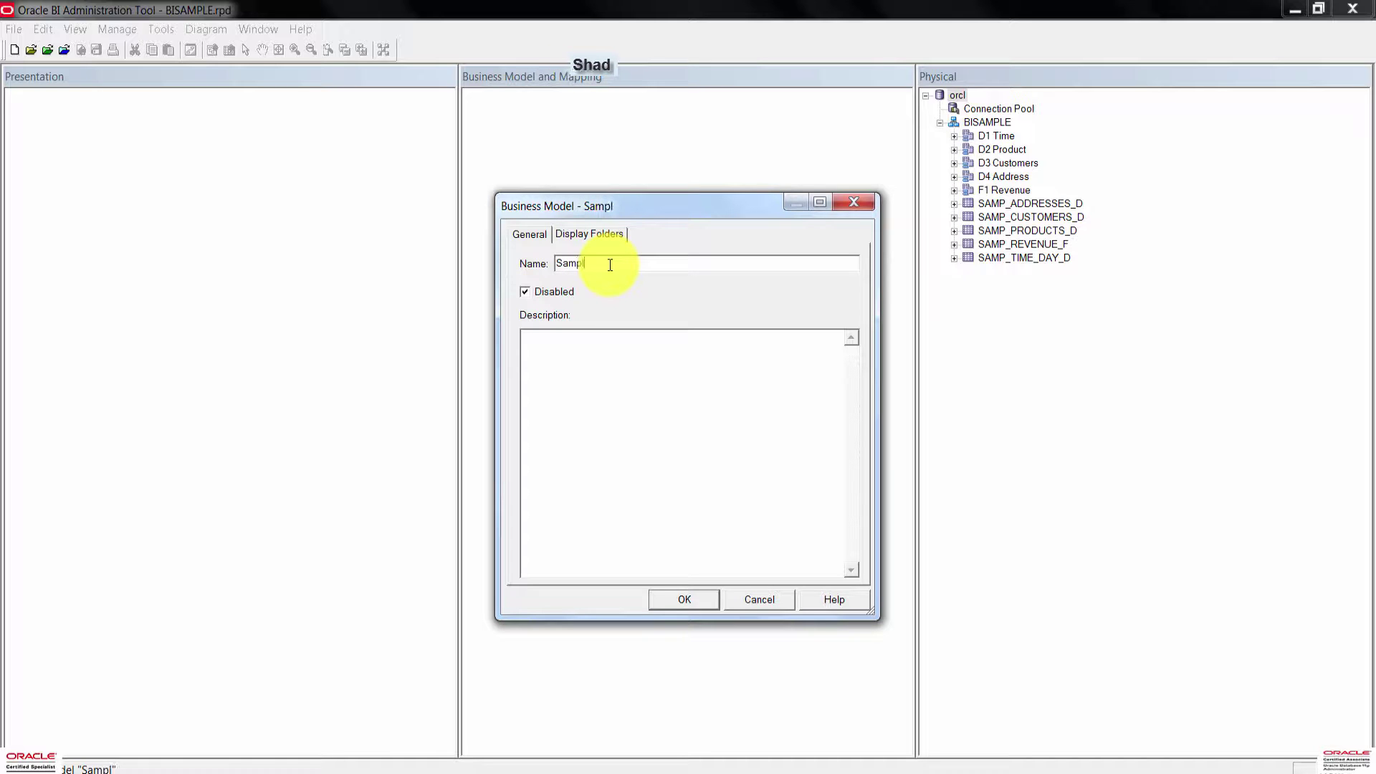
type("e Sales")
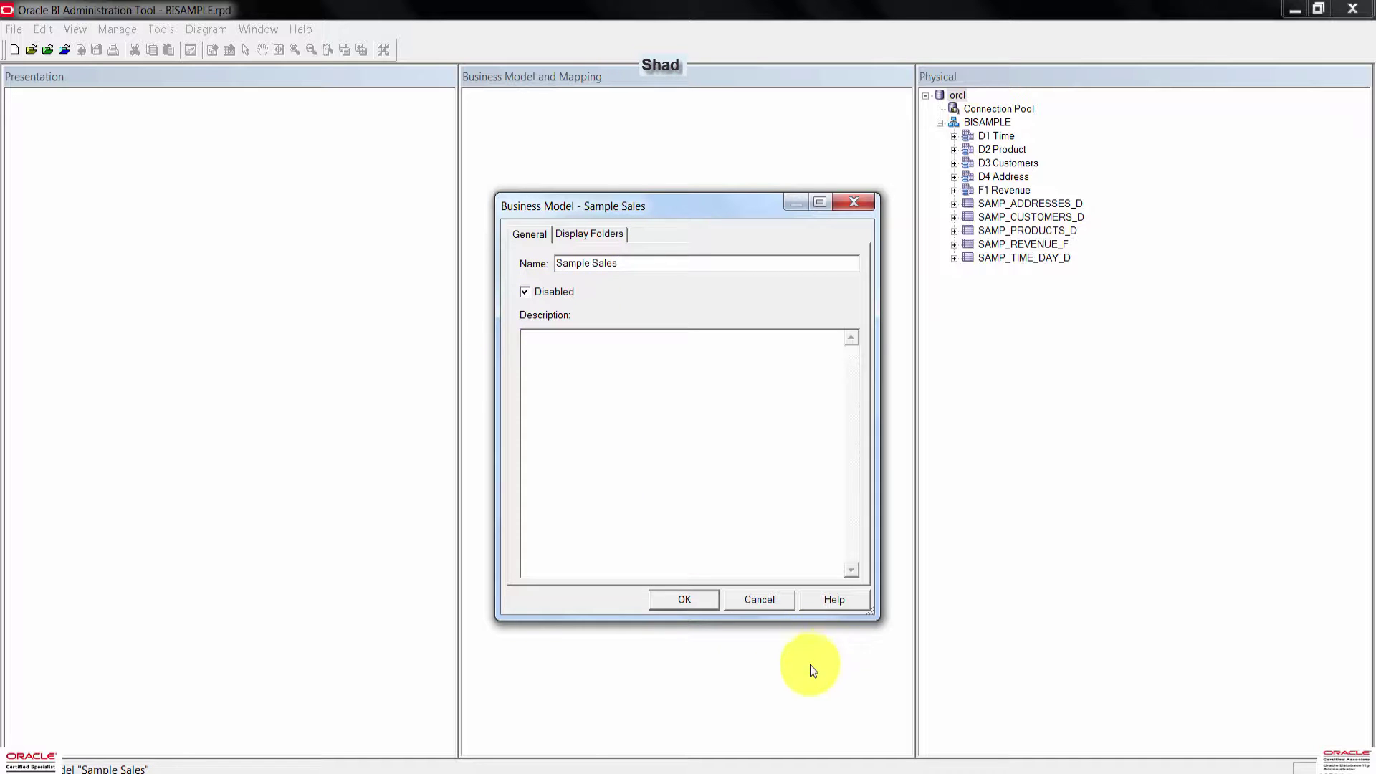
left_click(678, 600)
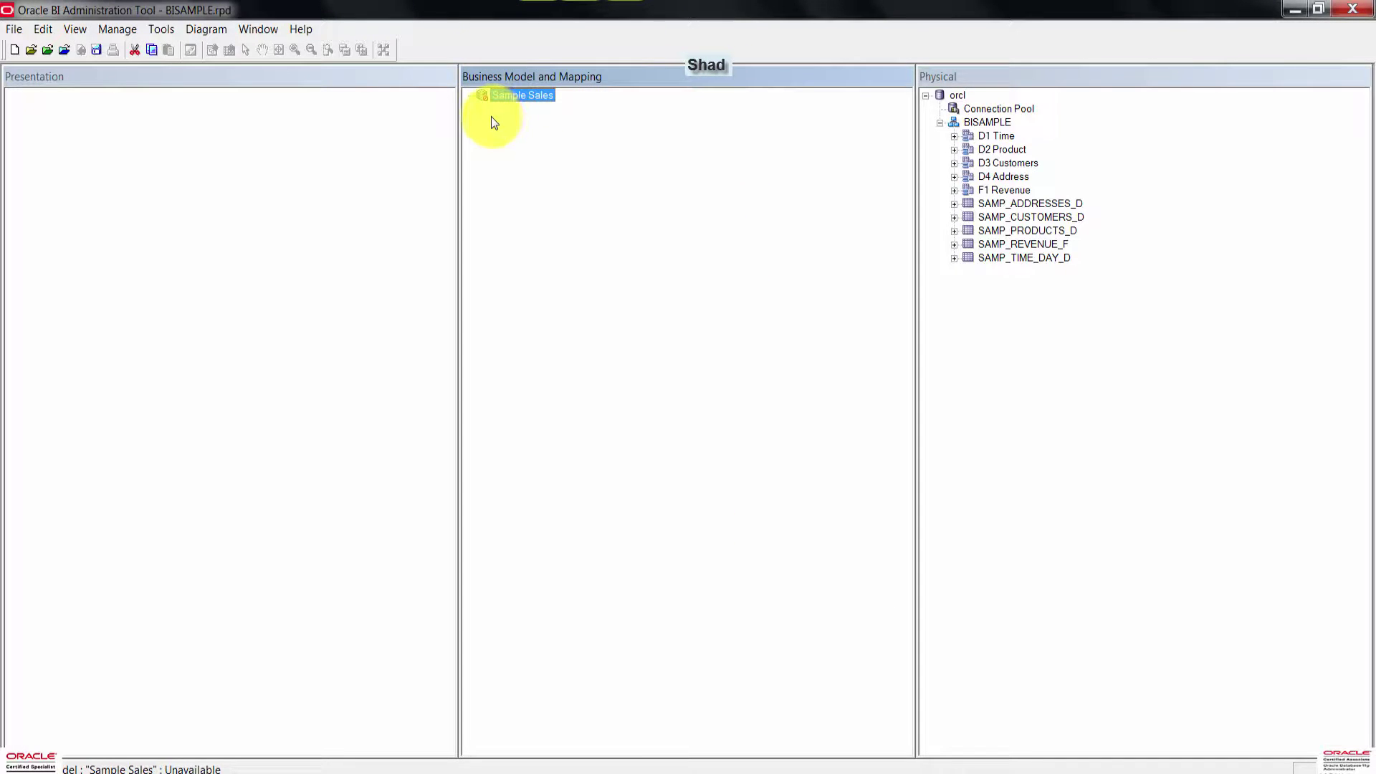
left_click(509, 135)
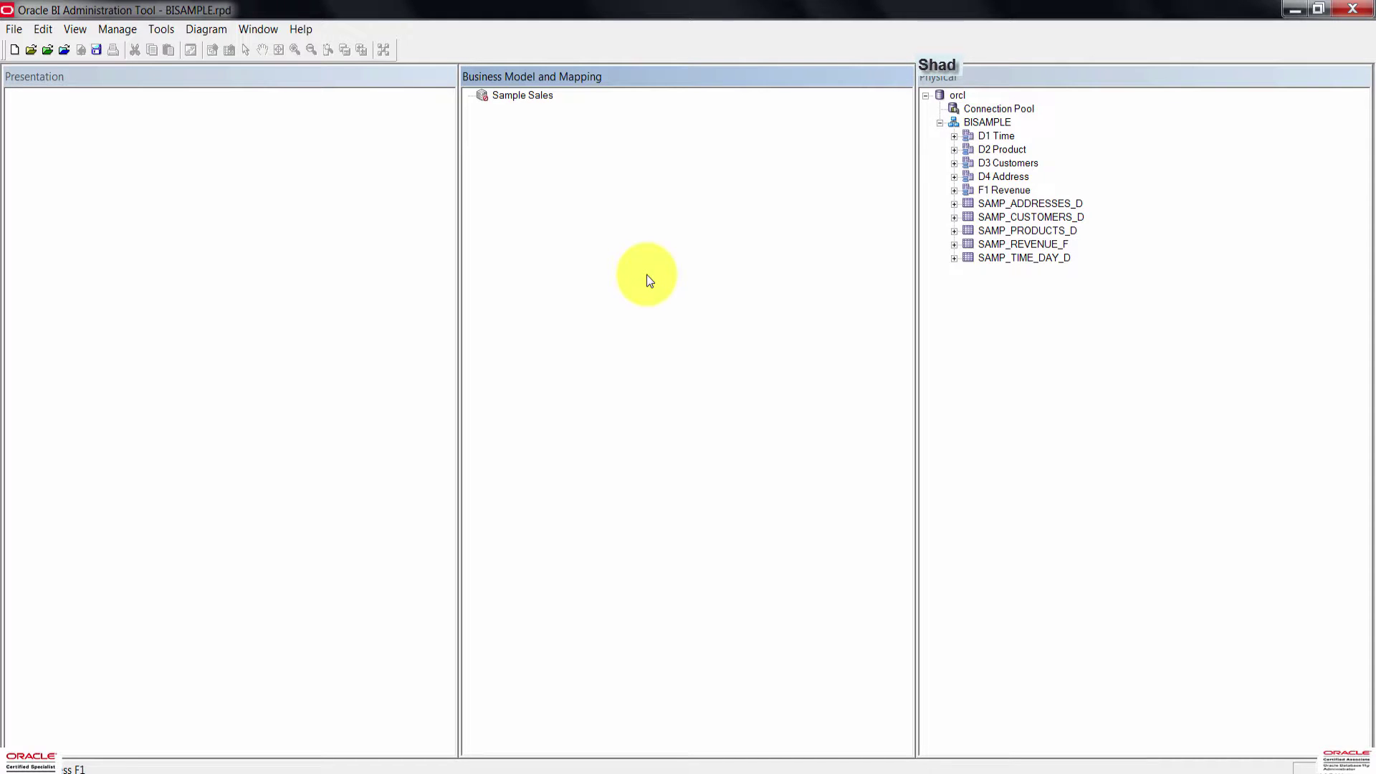
Drag the D1 Time, D2 Product, D3 Customers and F1 Revenue physical tables onto Sample Sales
left_click(1004, 140)
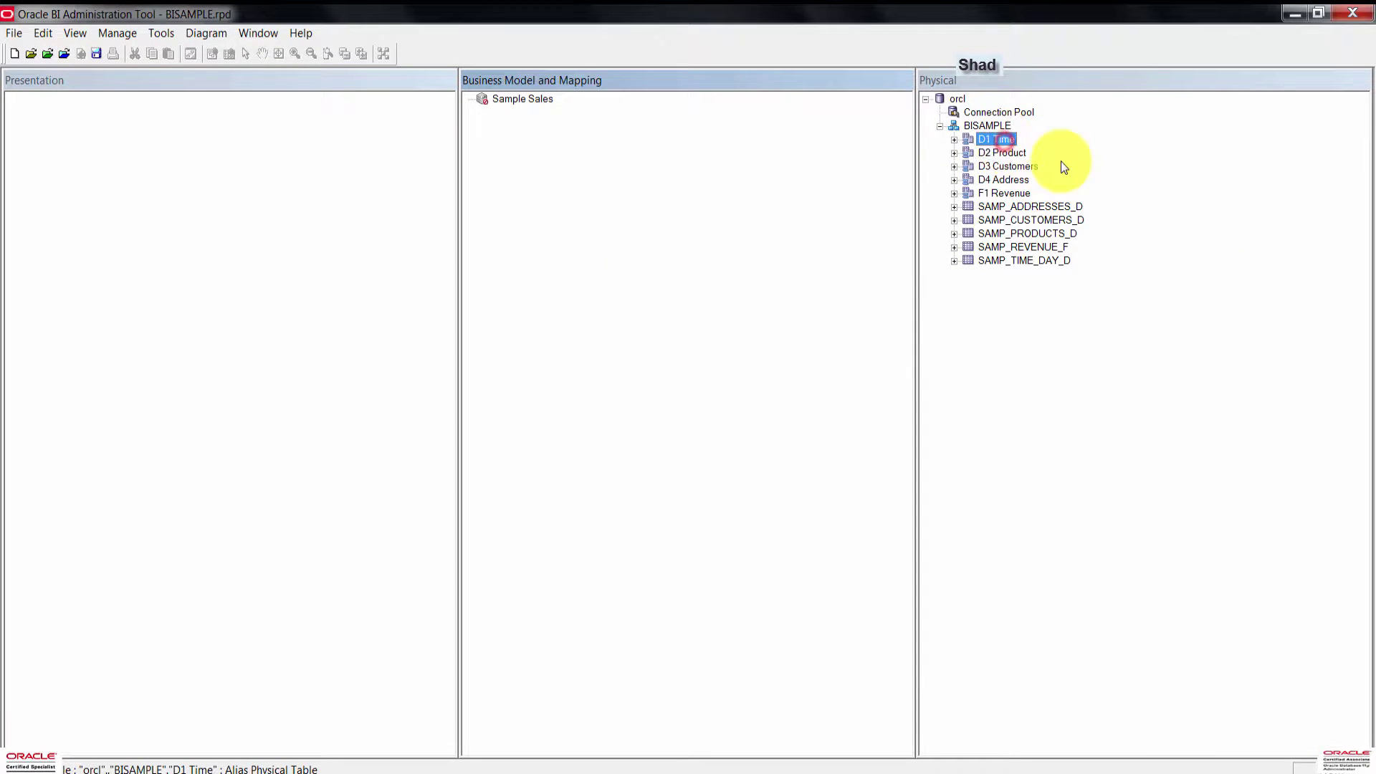
left_click(1006, 153, "ctrl")
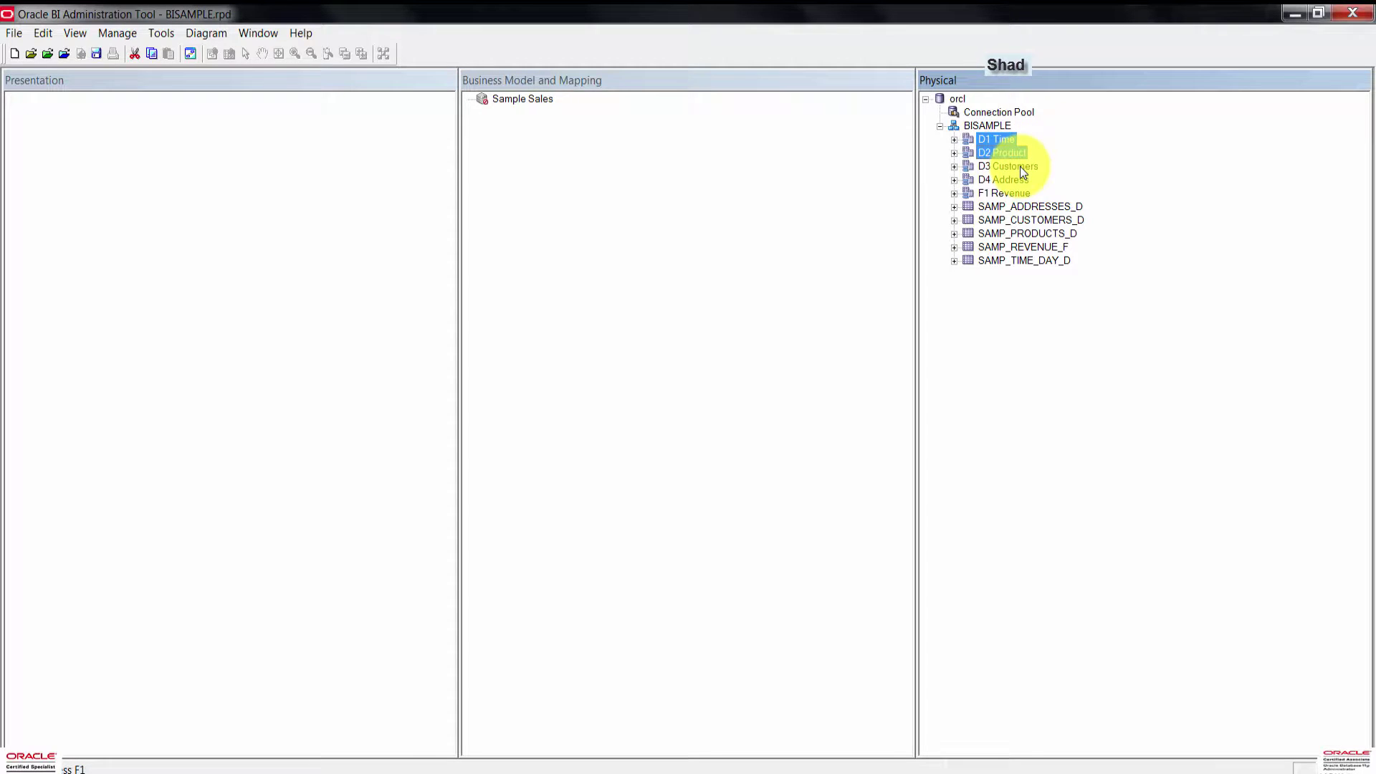
left_click(1021, 166, "ctrl")
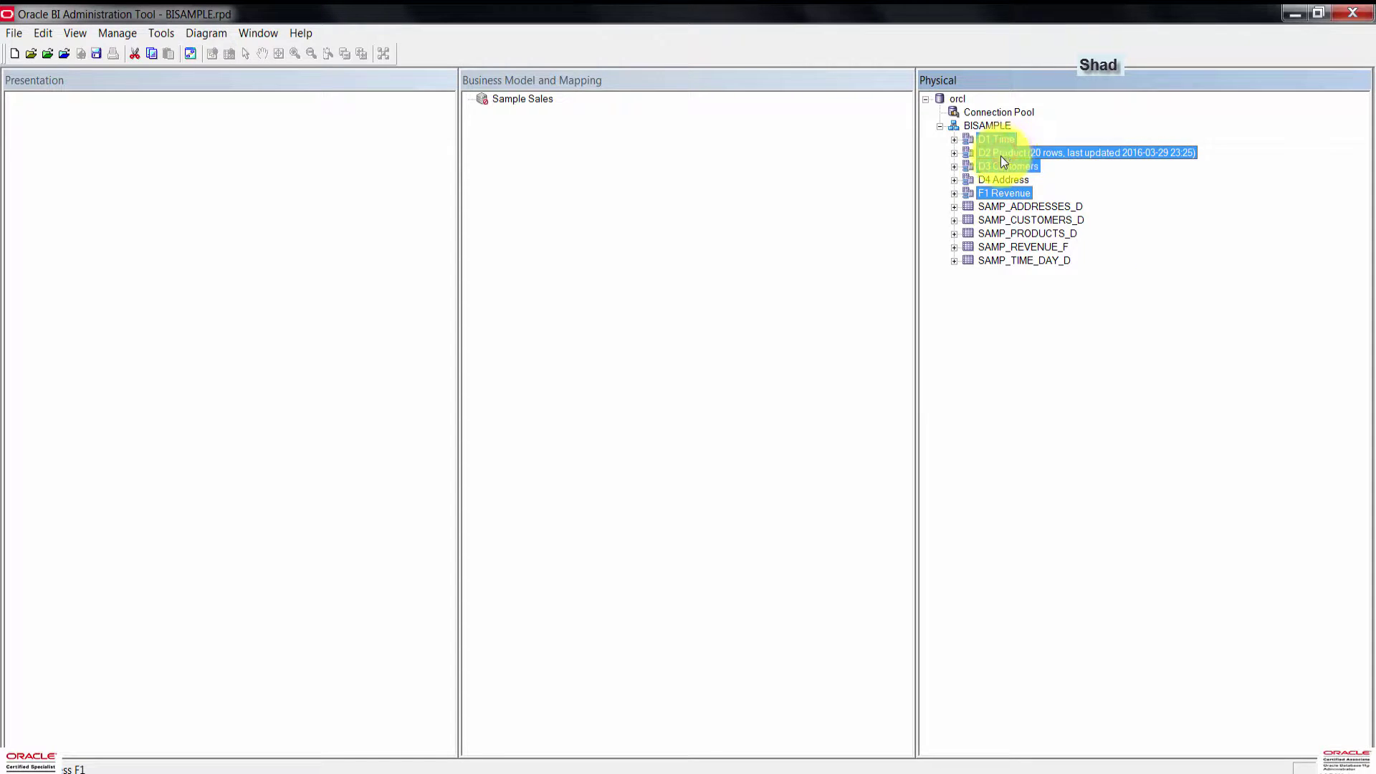
left_click_drag(1000, 157, 527, 107)
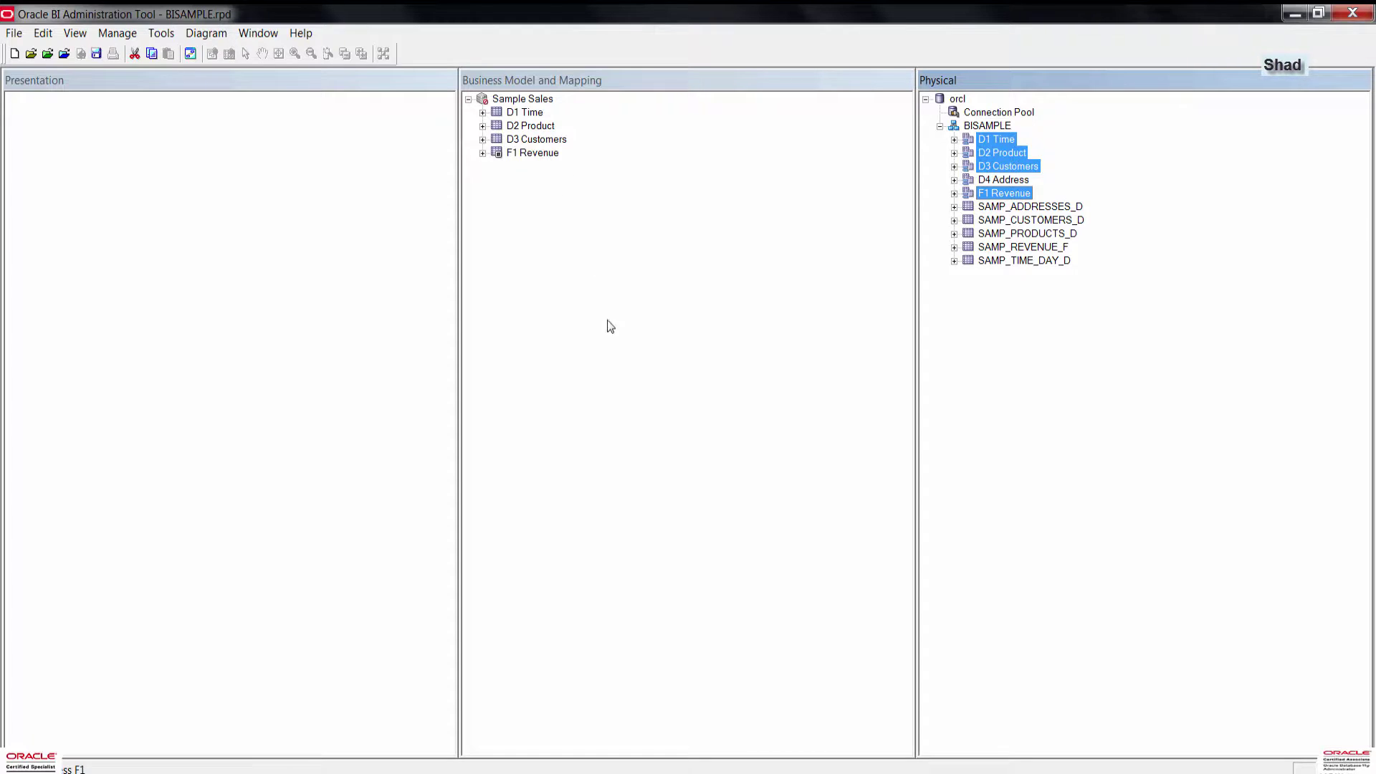
left_click(701, 410)
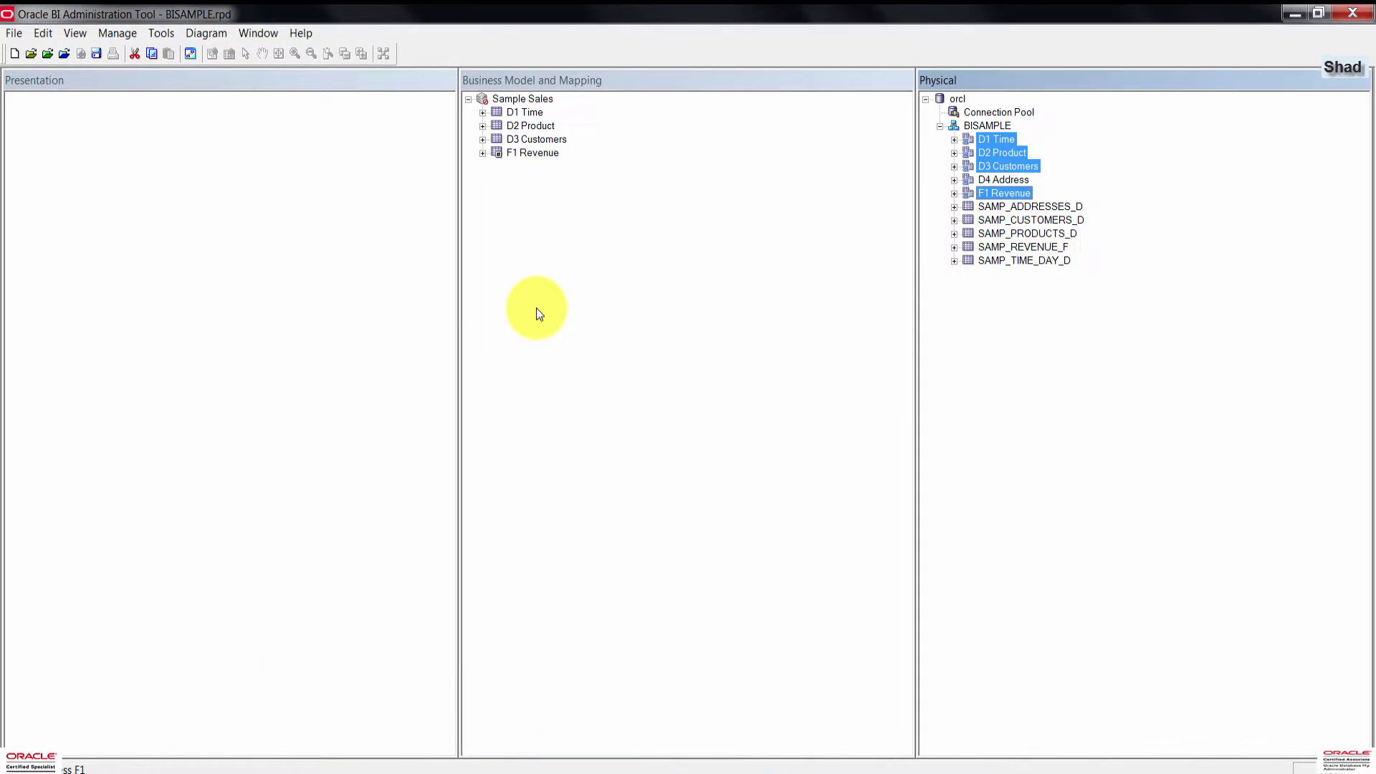
left_click(512, 100)
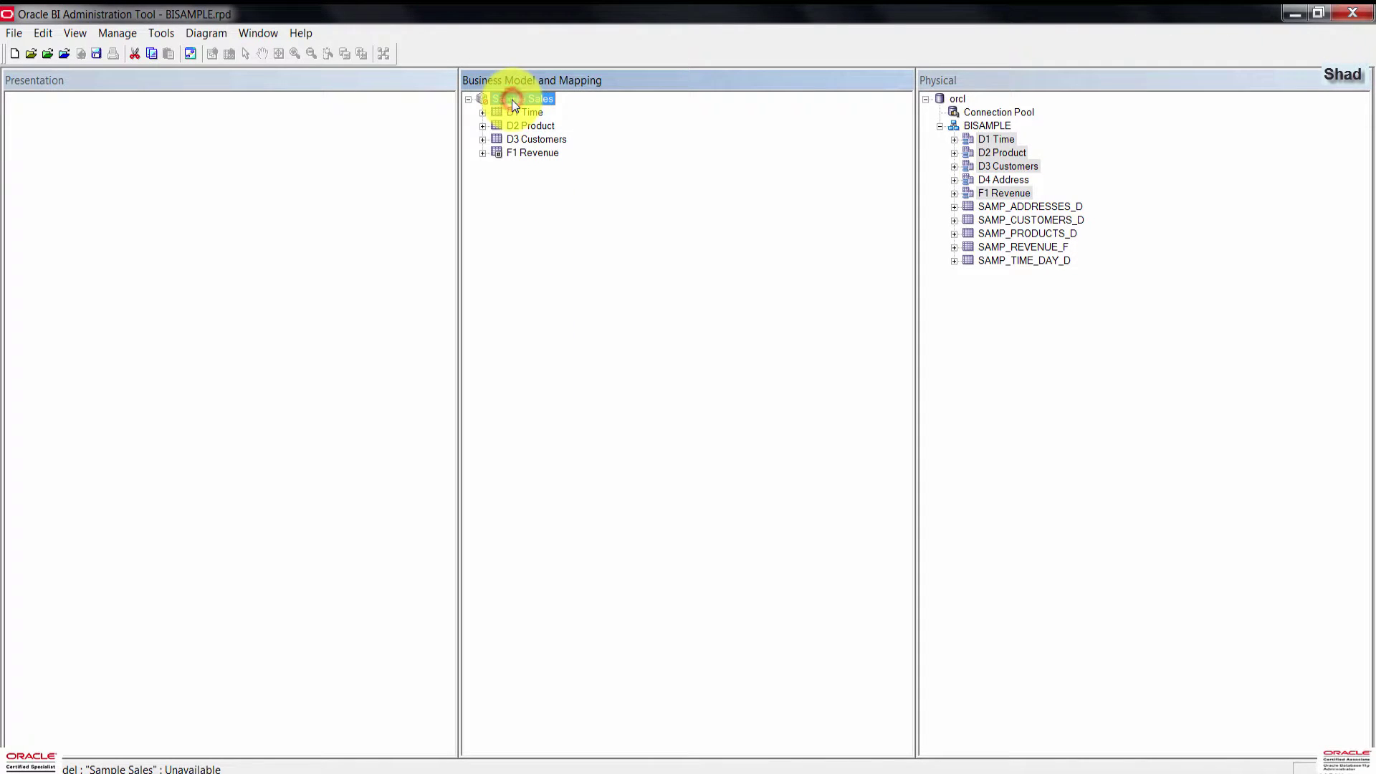
right_click(512, 101)
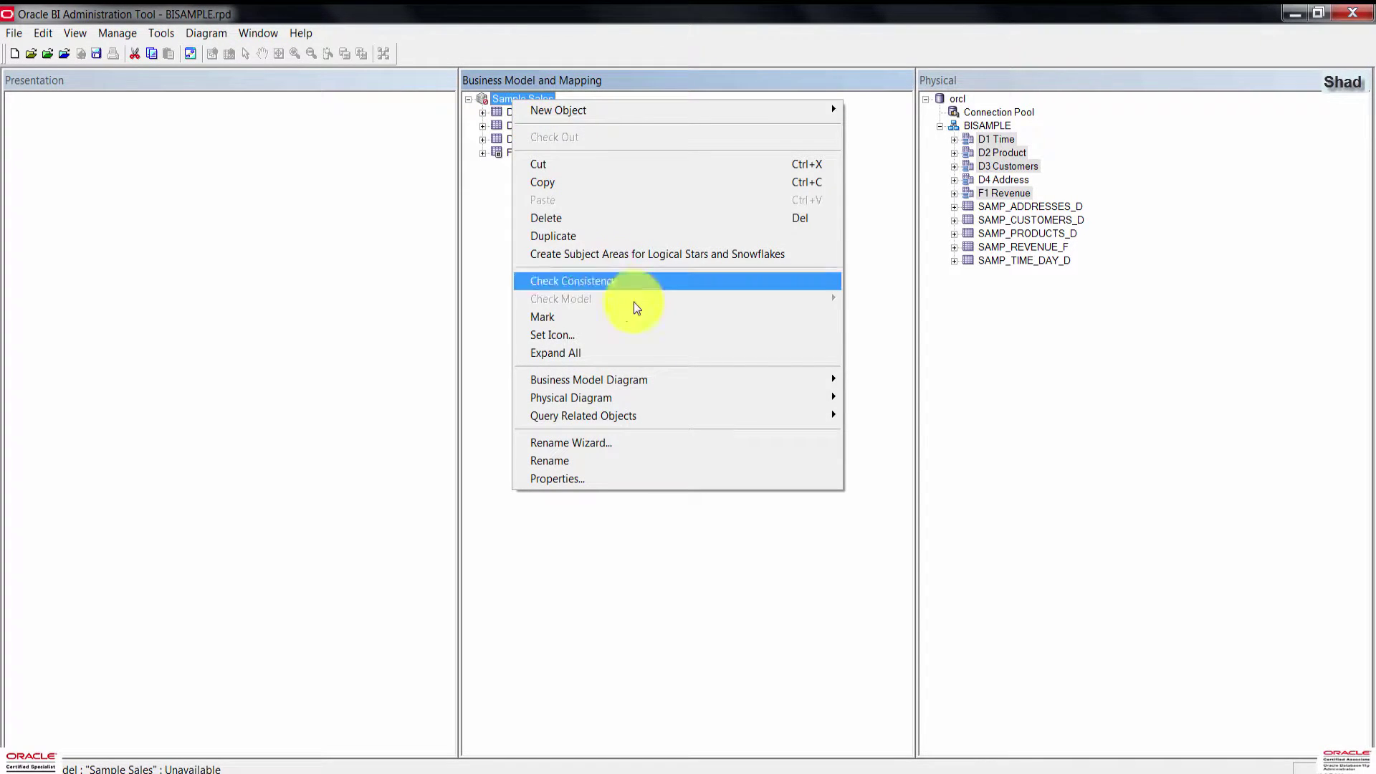
mouse_move(822, 380)
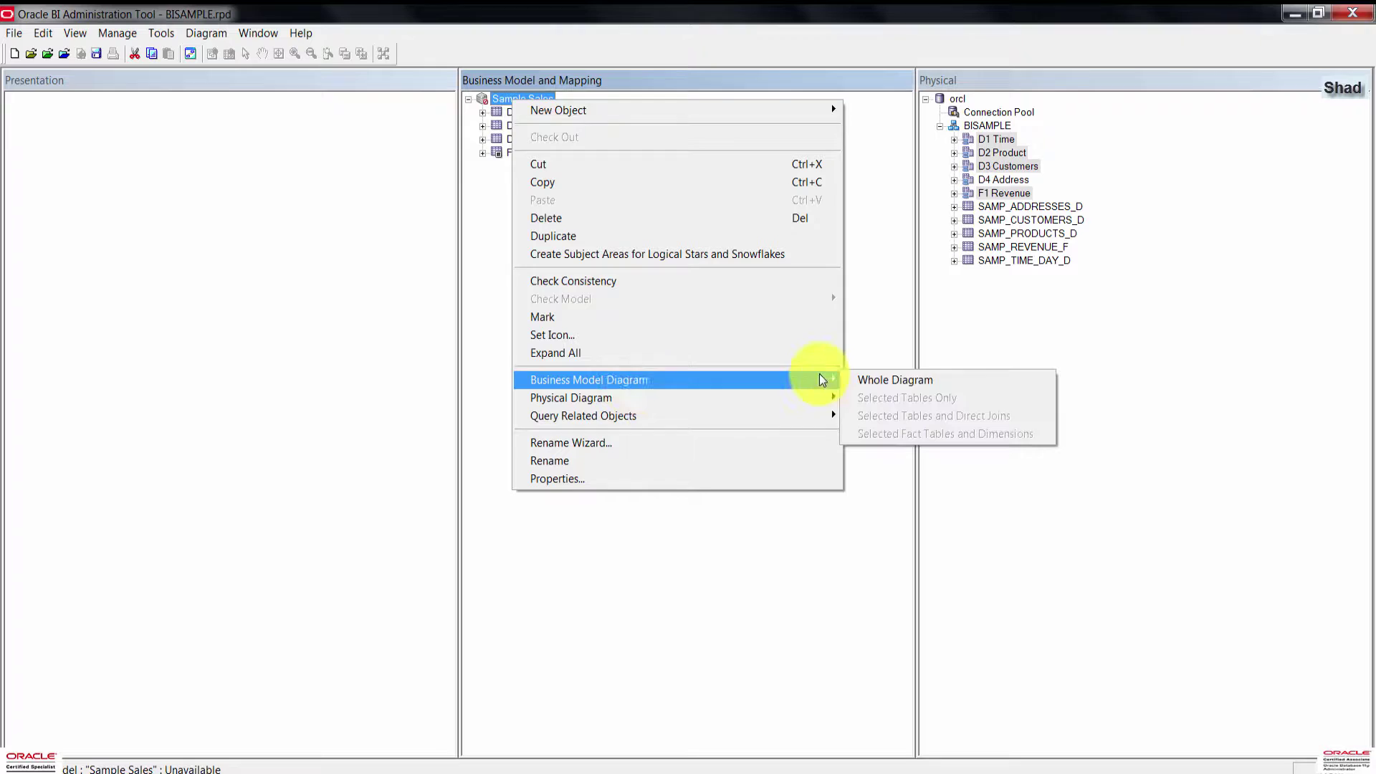
left_click(929, 389)
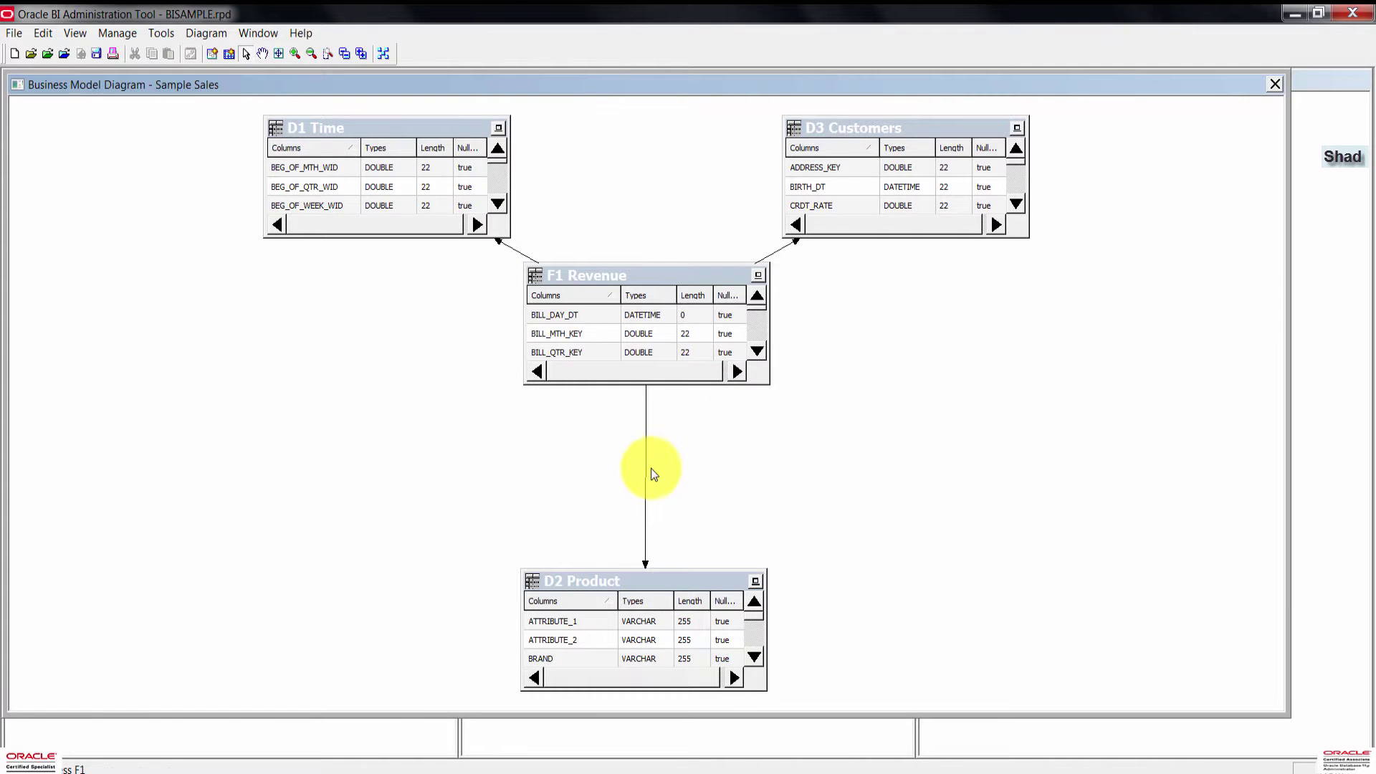
double_click(646, 476)
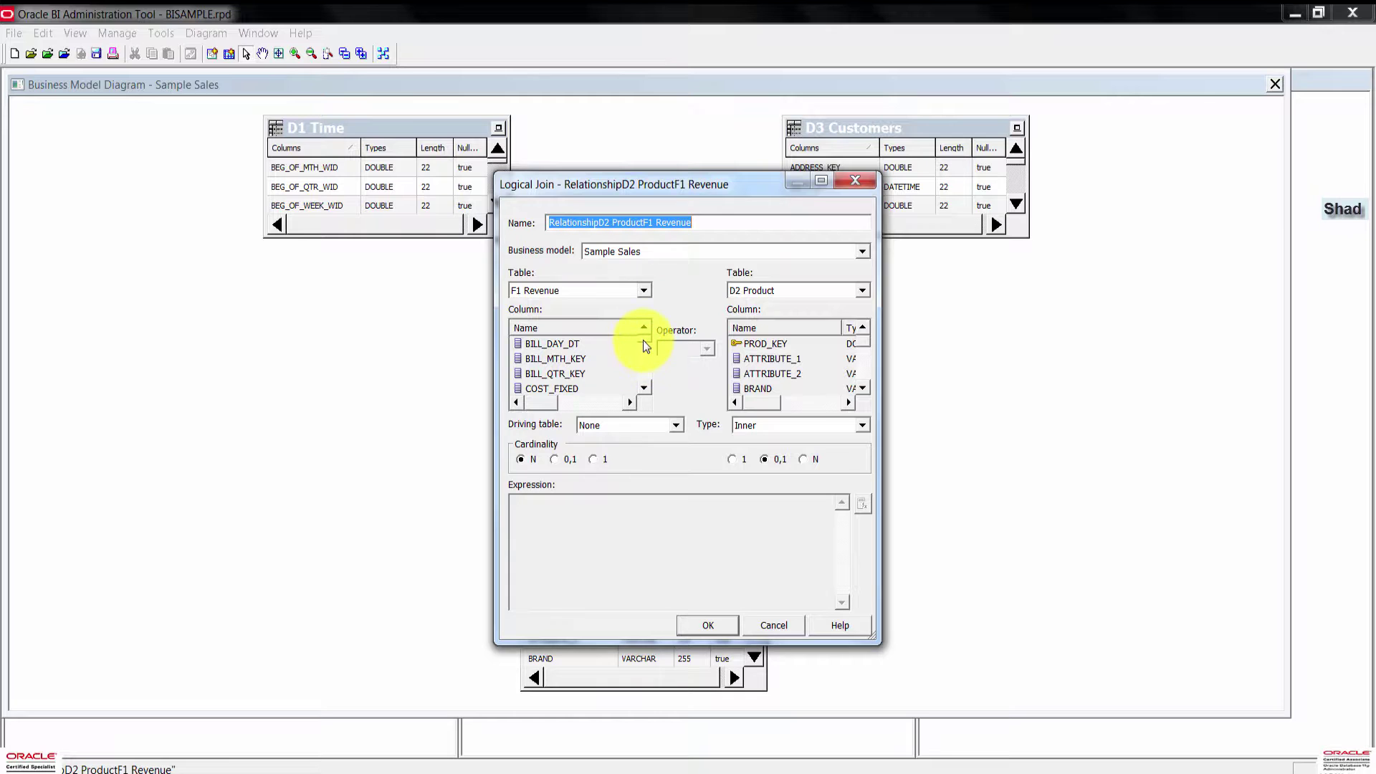
left_click(644, 387)
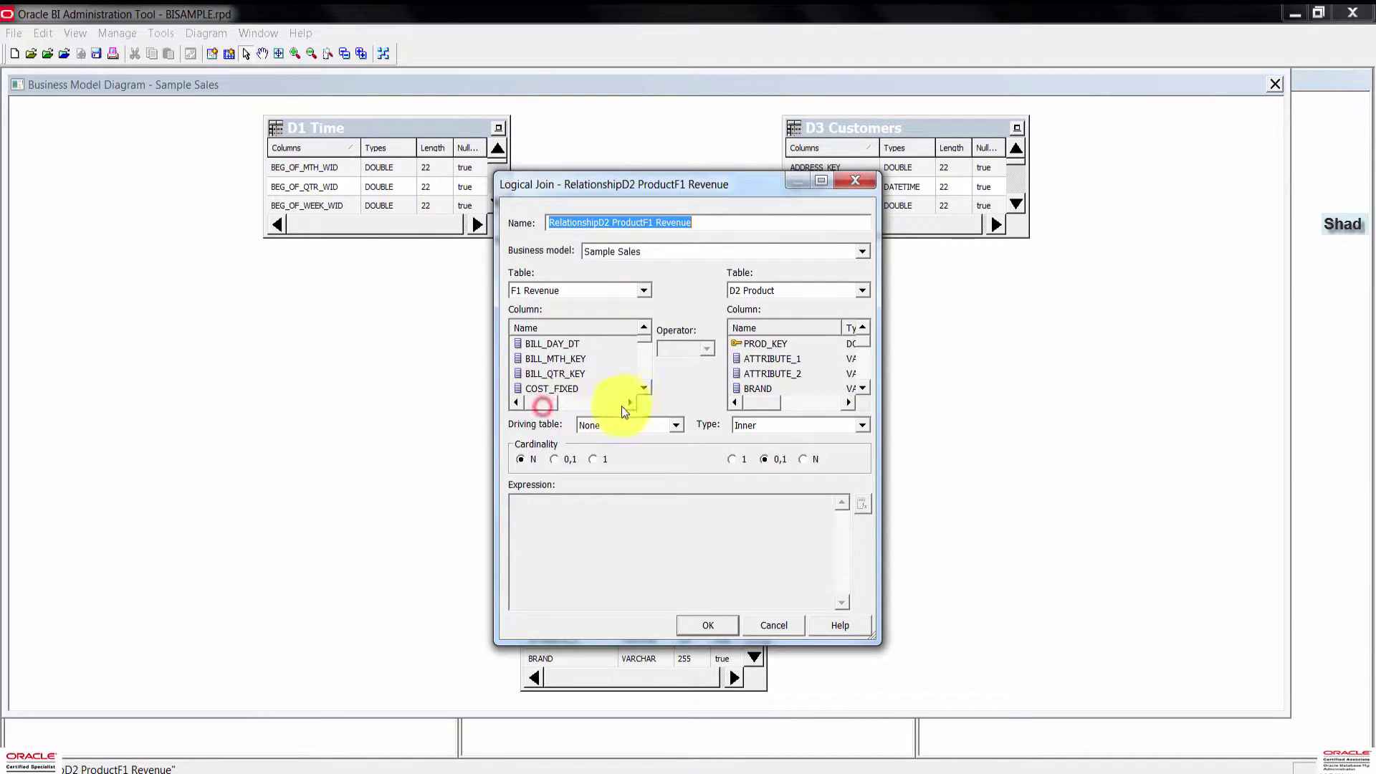
left_click(774, 625)
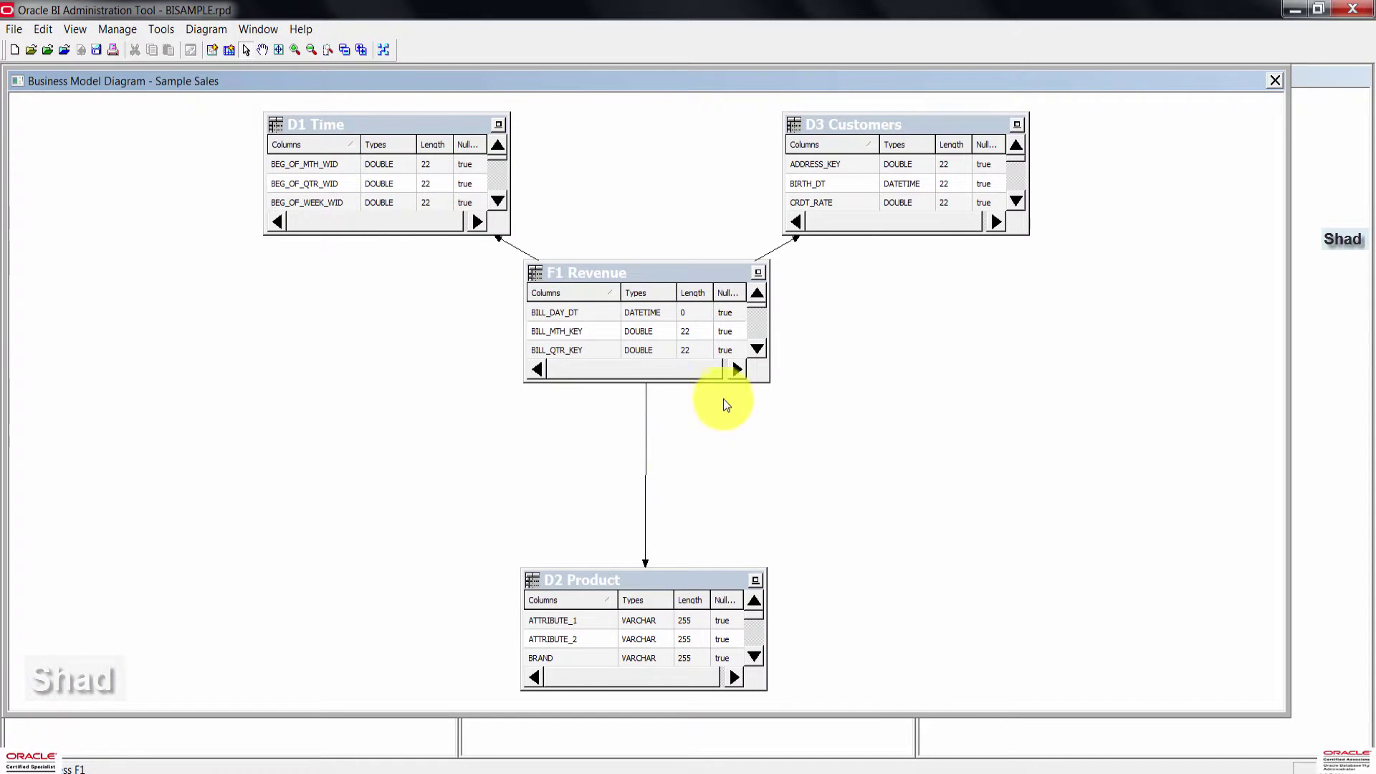
left_click_drag(648, 272, 647, 350)
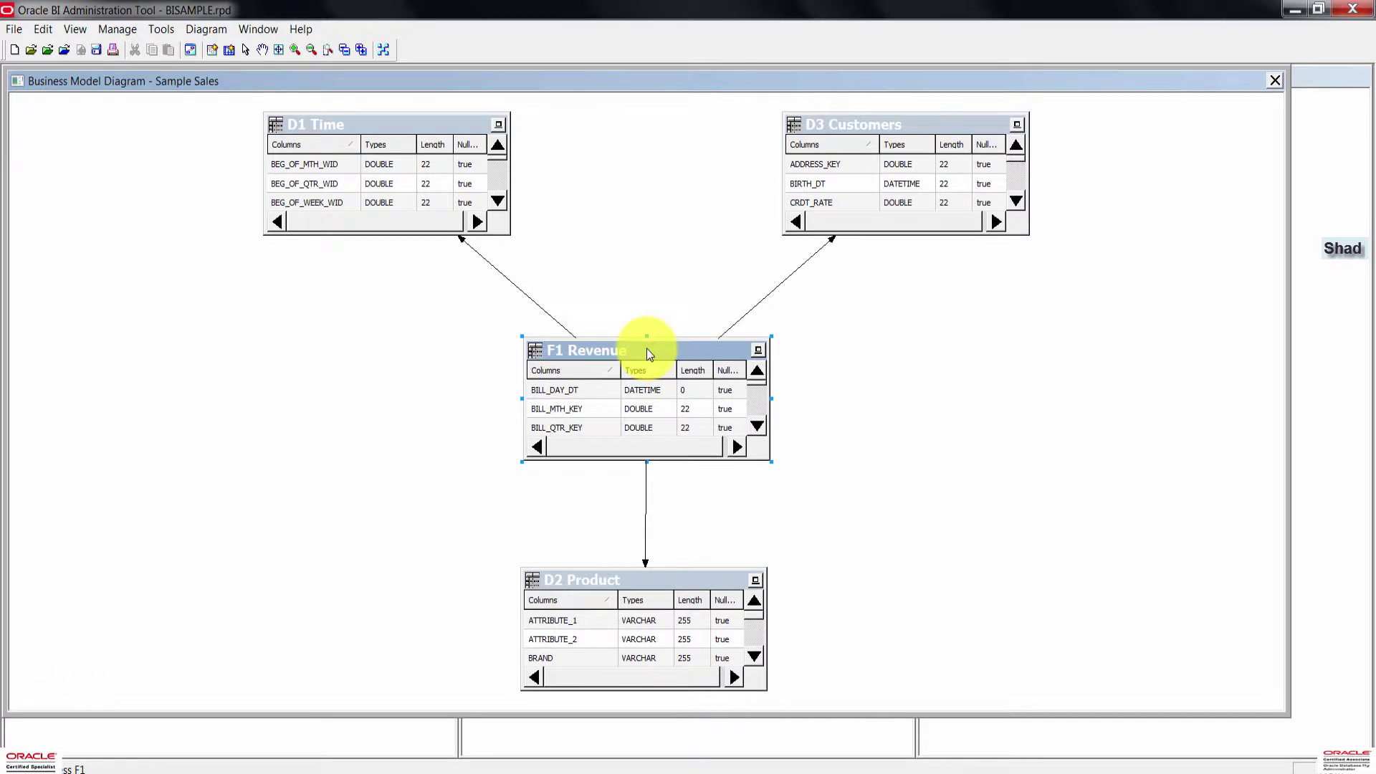
double_click(522, 290)
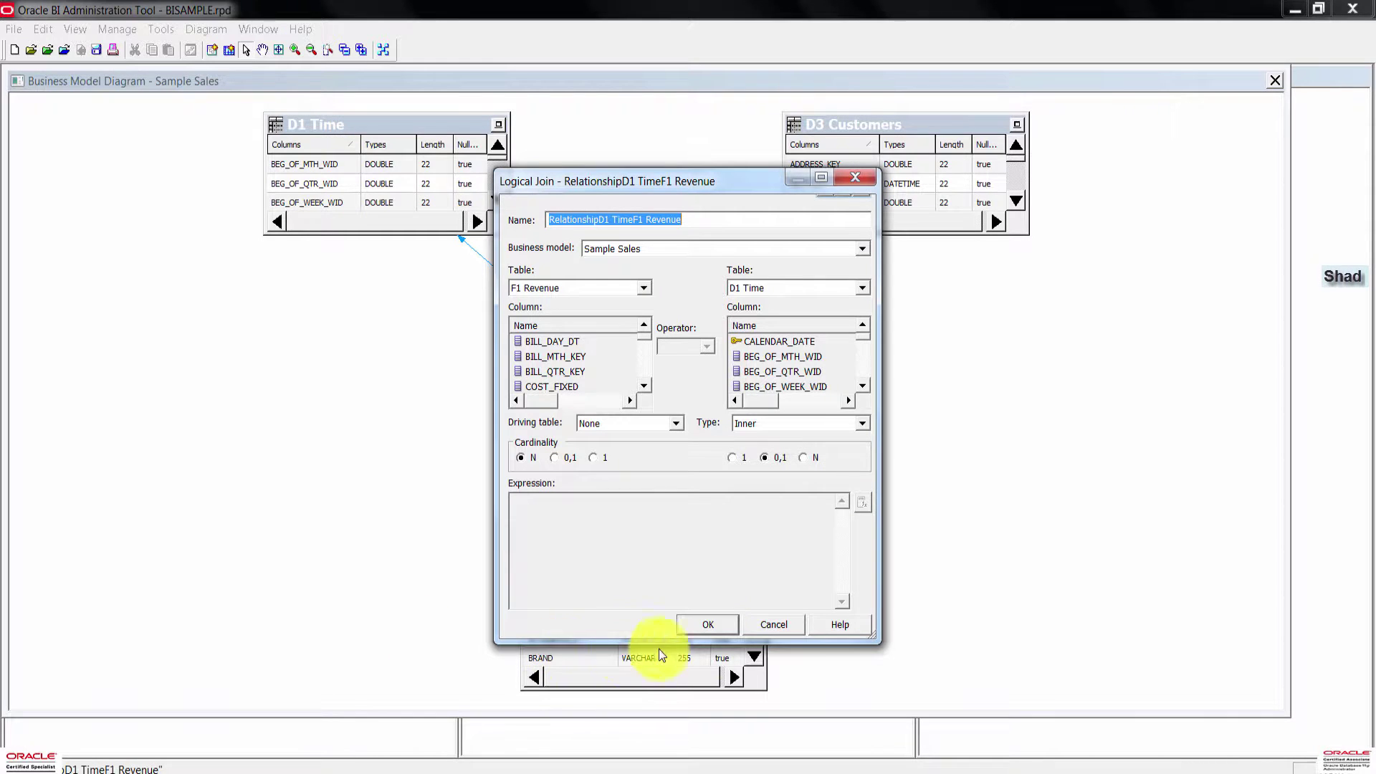
key("Return")
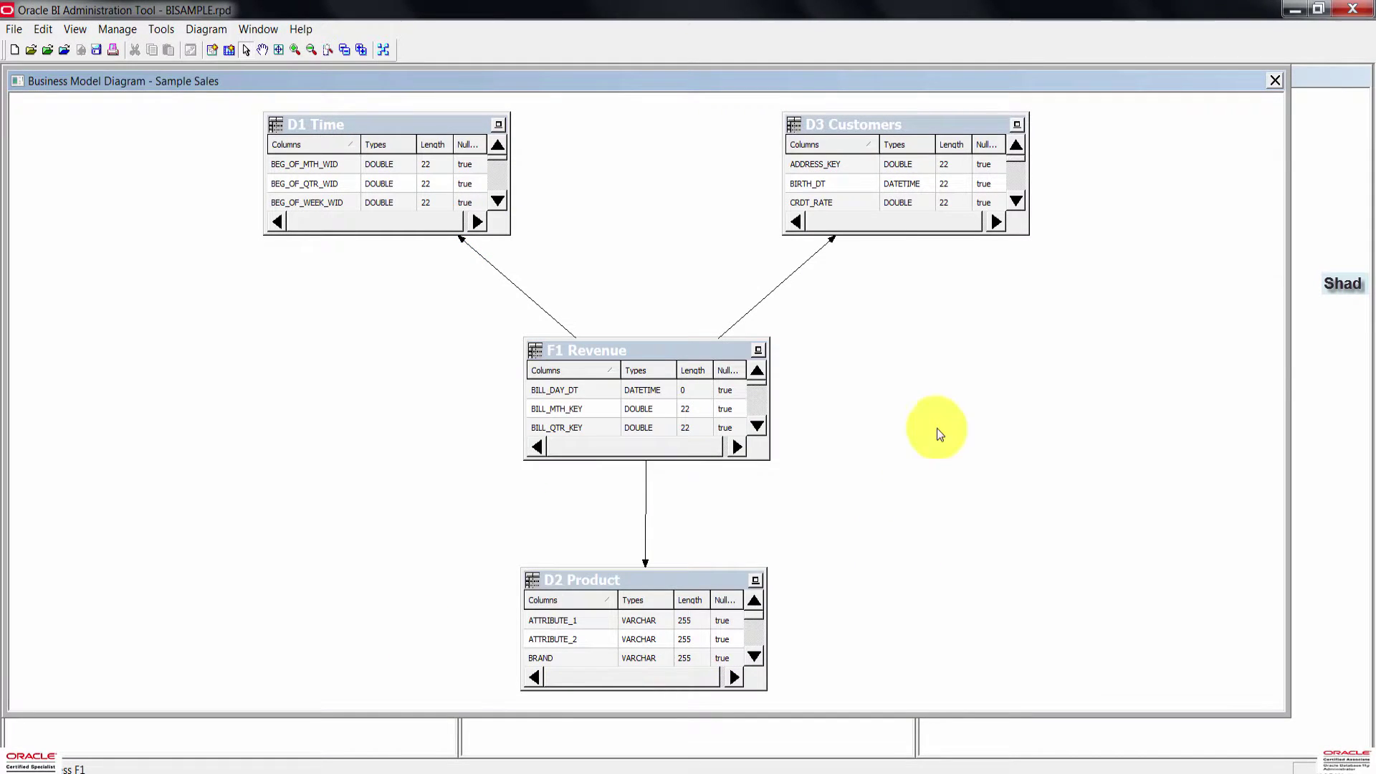
left_click(1275, 81)
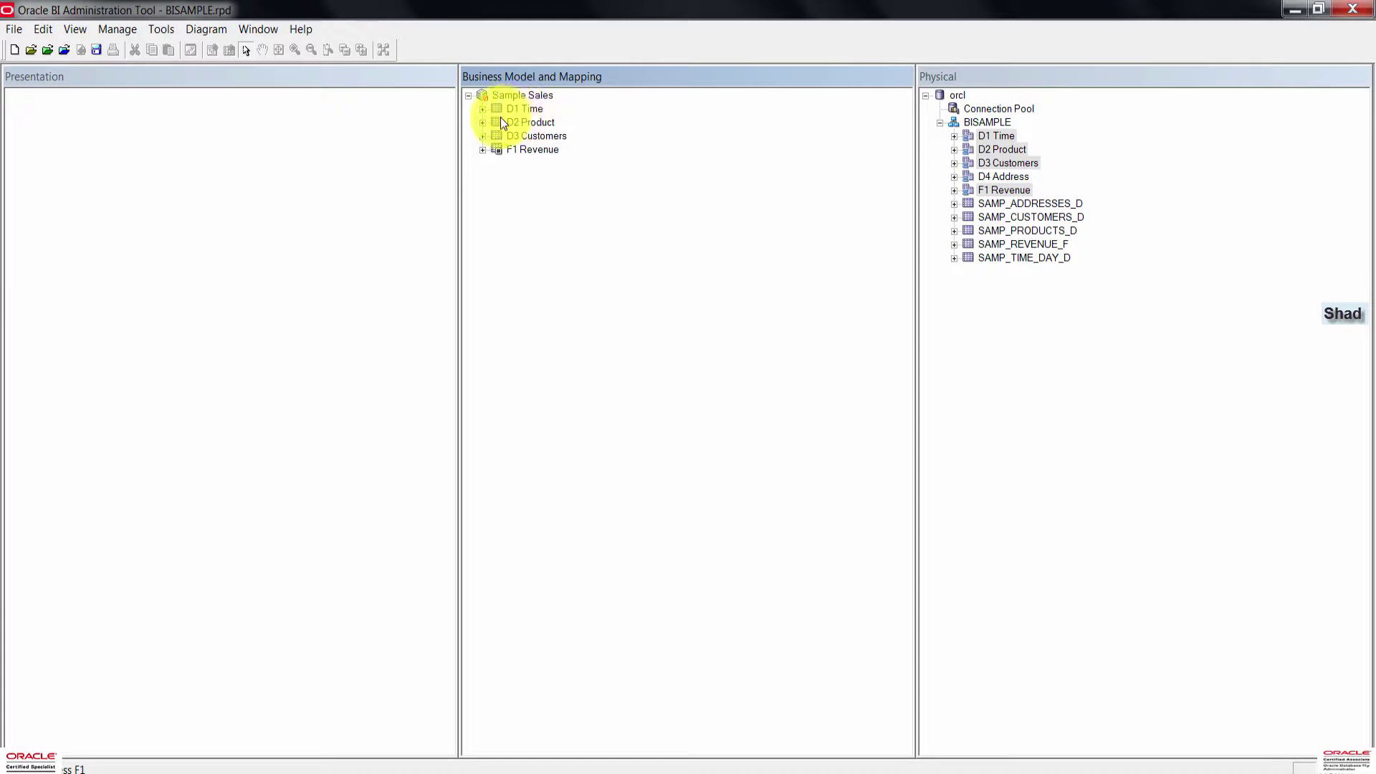
Expand the logical D1 Time table and the physical D1 Time table to compare their columns
left_click(483, 111)
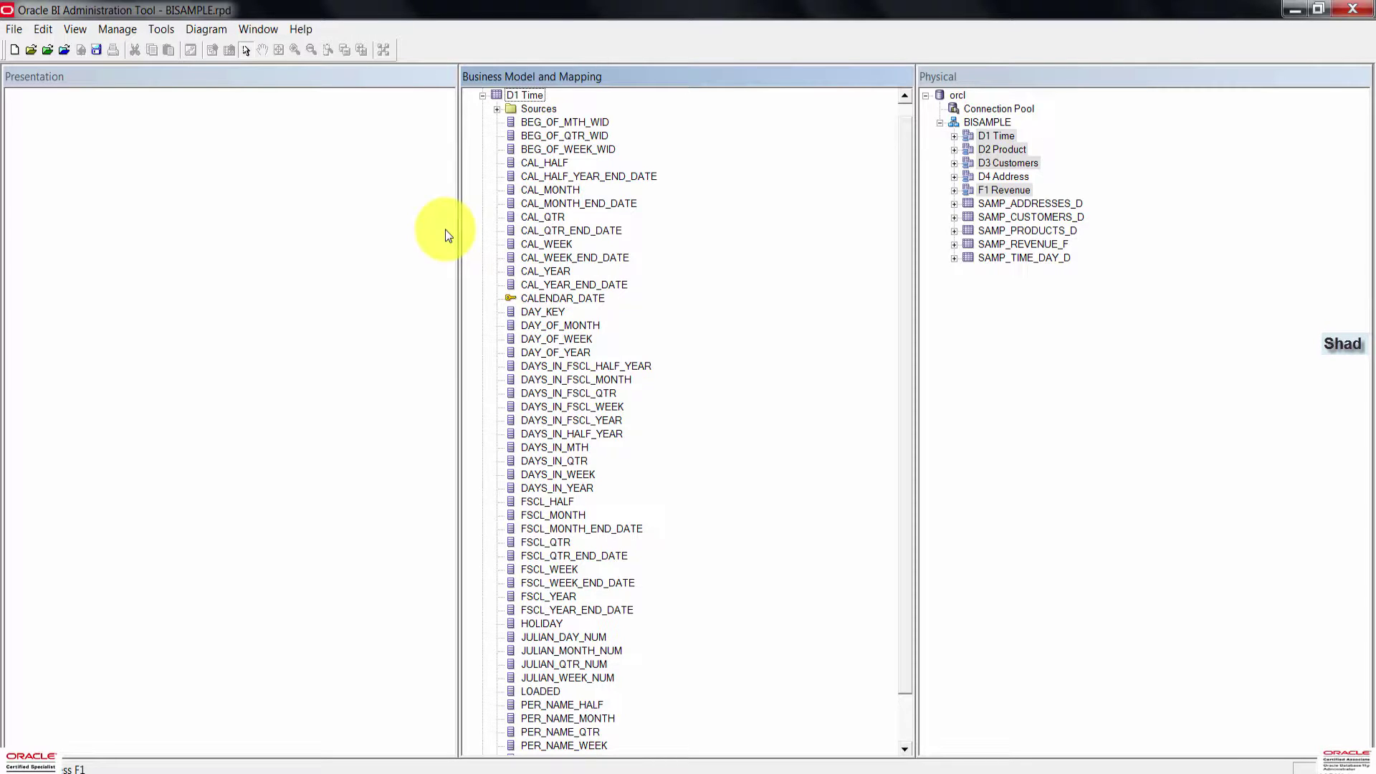
scroll(725, 331, "up", 1)
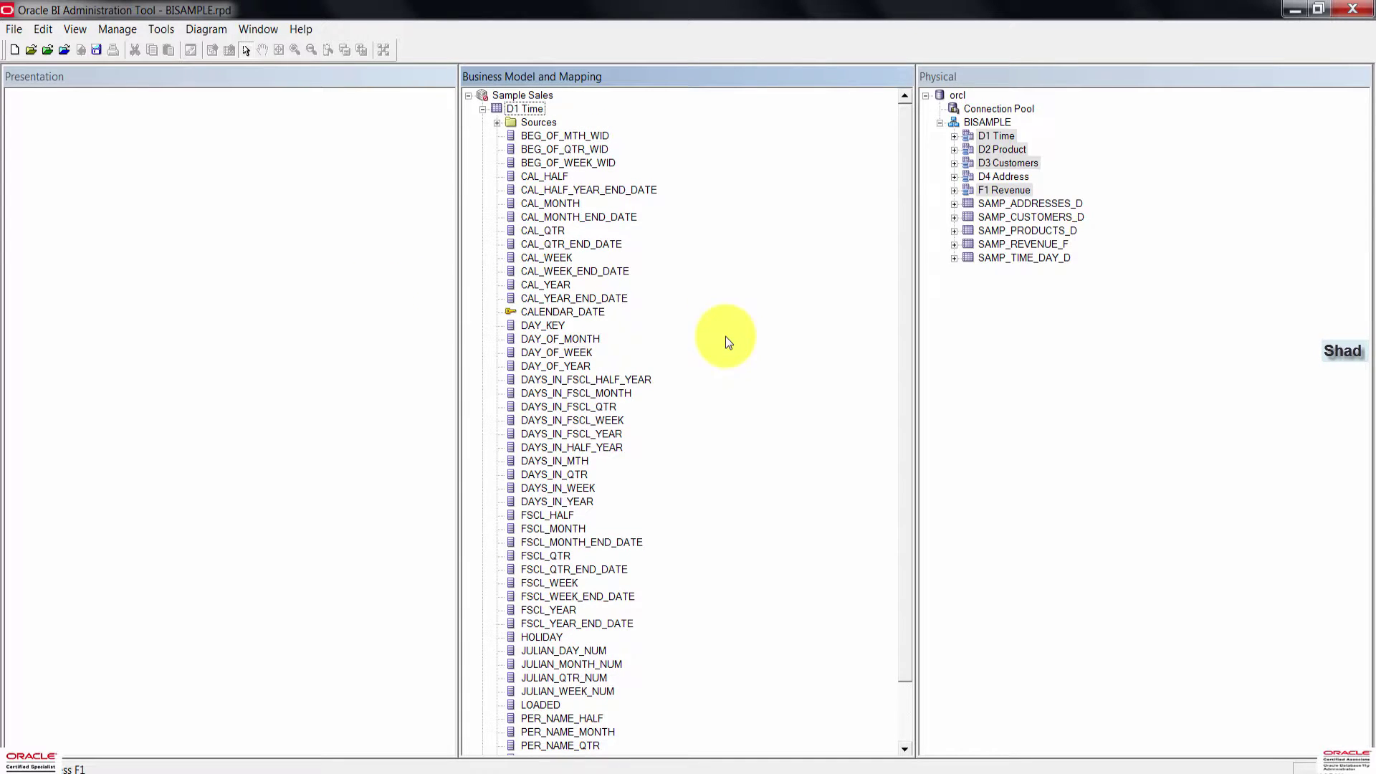
left_click(1112, 136)
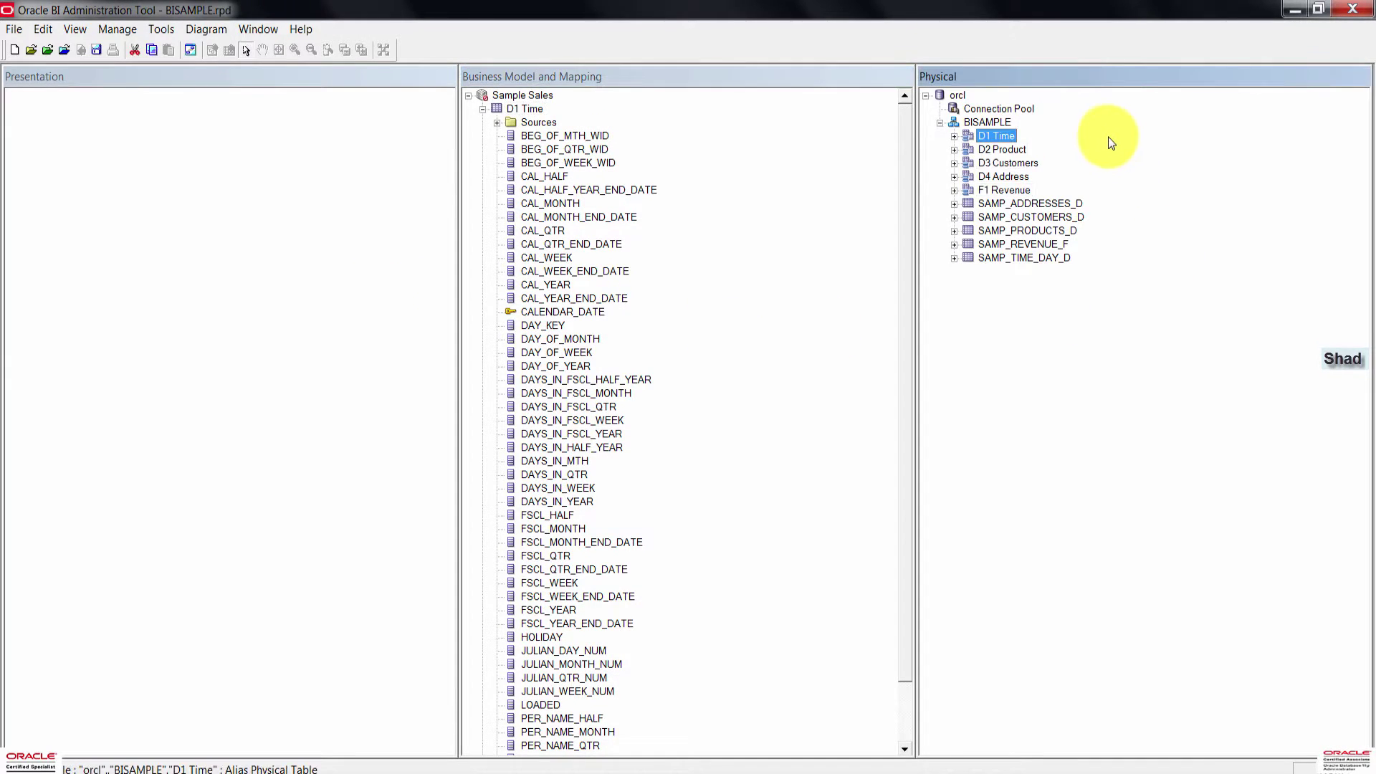
left_click(953, 136)
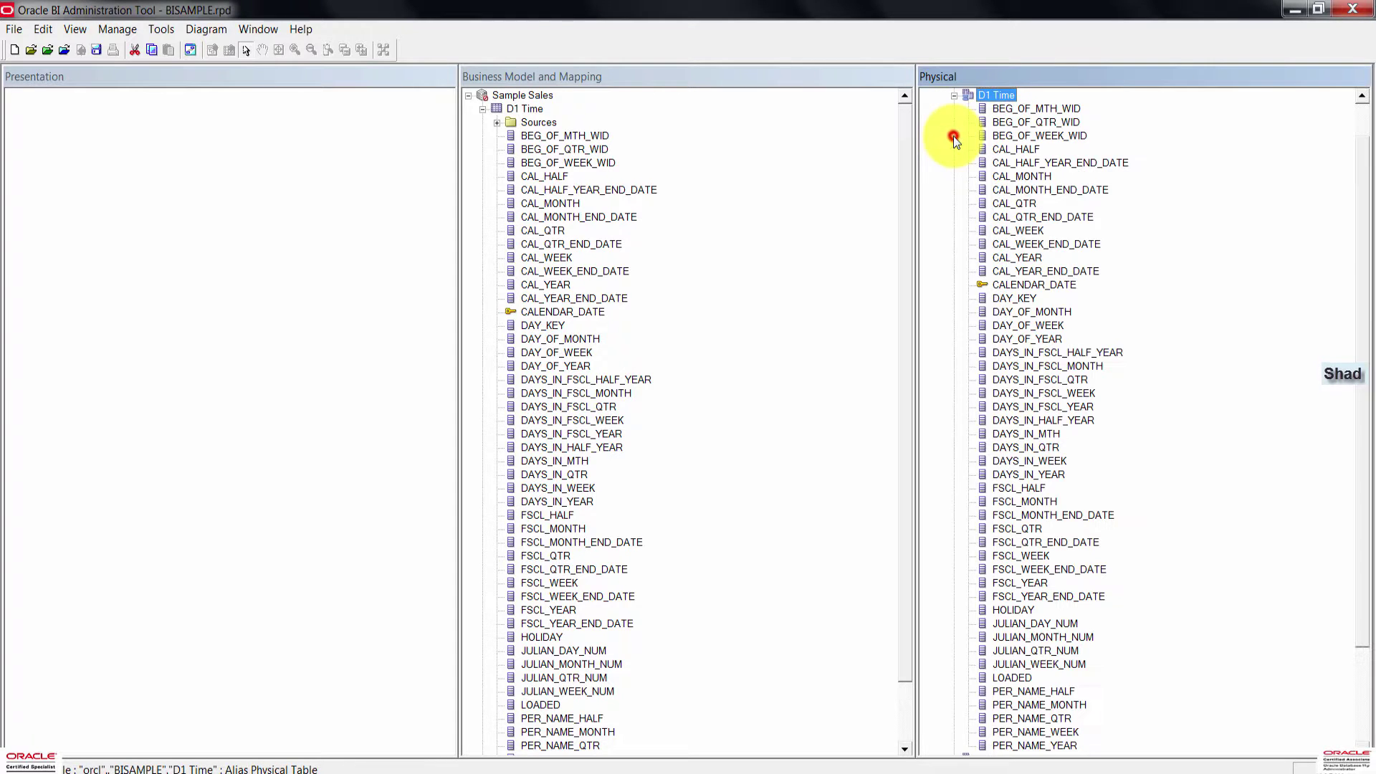
scroll(975, 363, "up", 1)
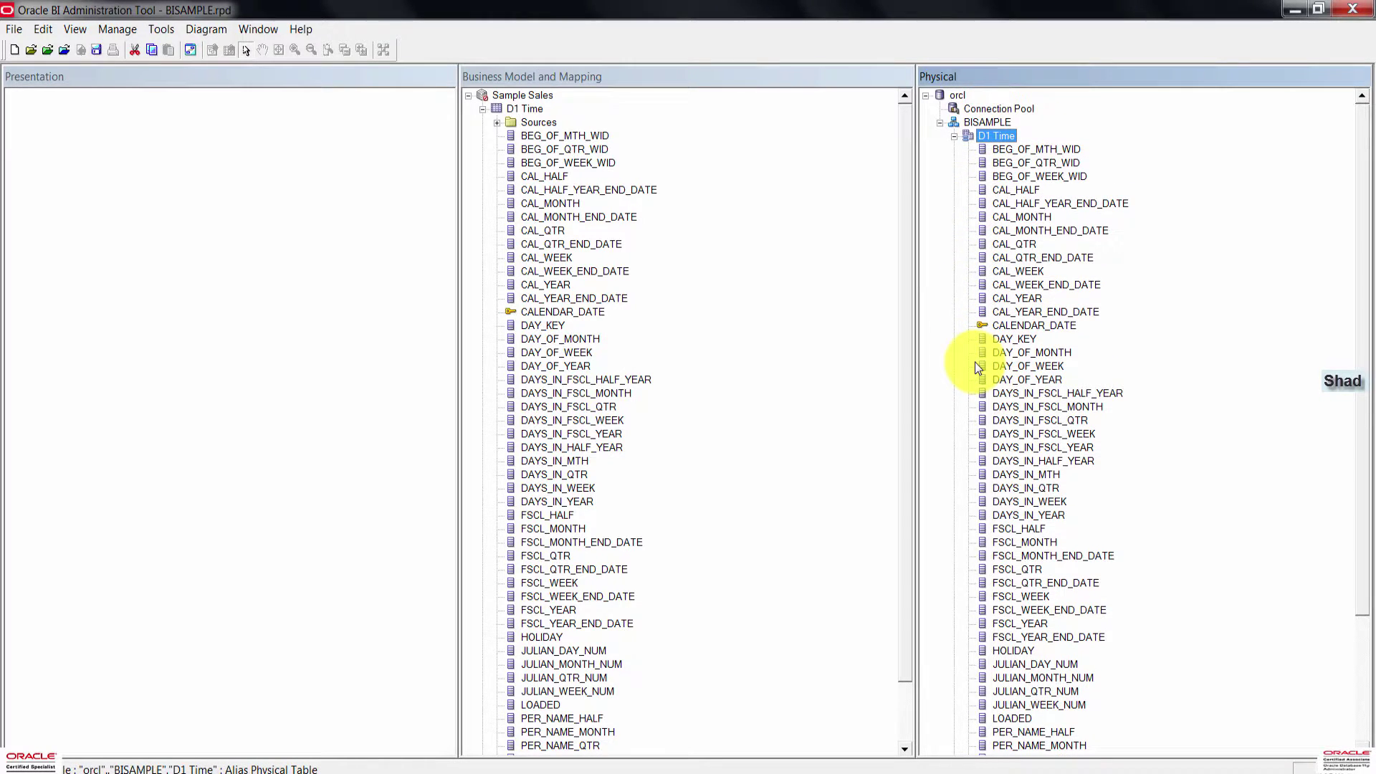
scroll(901, 439, "down", 2)
left_click(904, 439)
left_click_drag(905, 439, 909, 558)
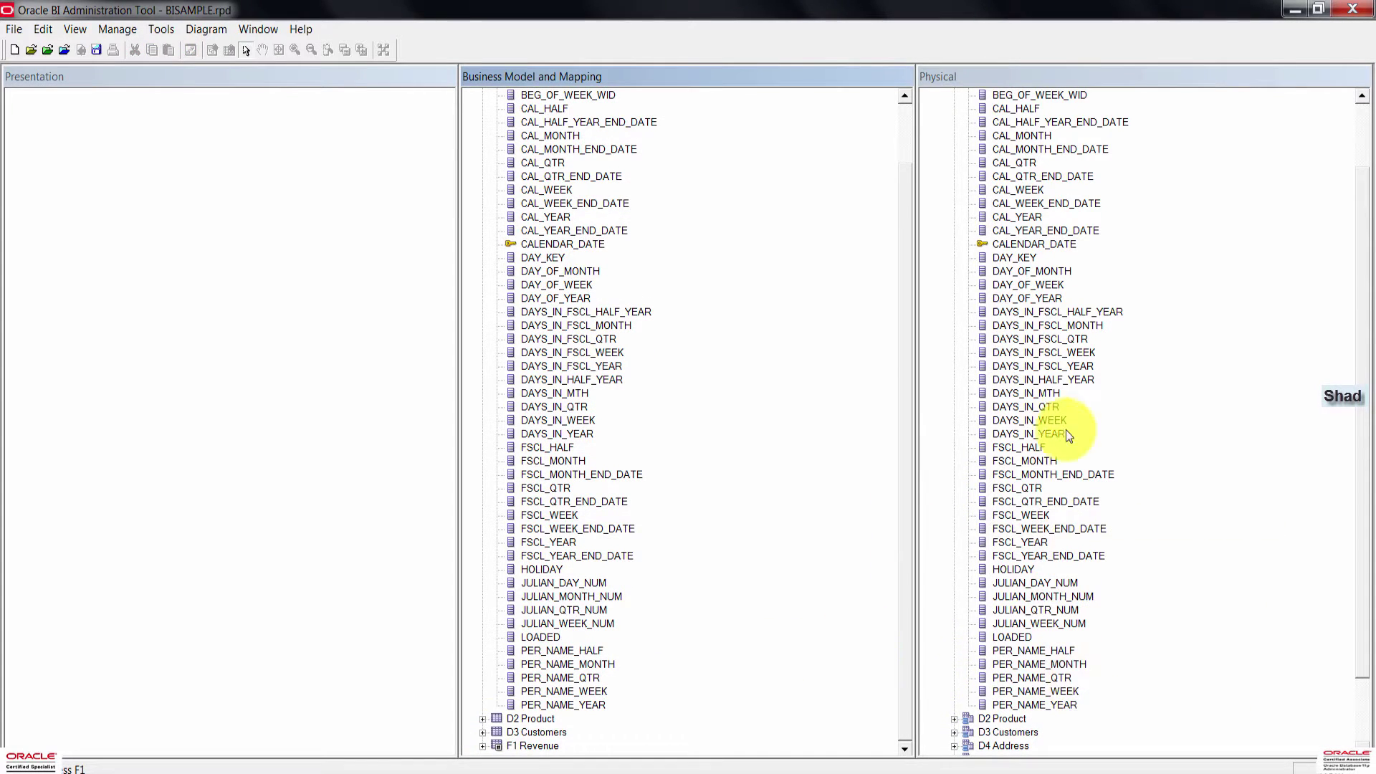
Collapse the physical D1 Time table and show the logical D1 Time table's Sources folder
scroll(1065, 428, "up", 3)
left_click_drag(1364, 273, 1364, 208)
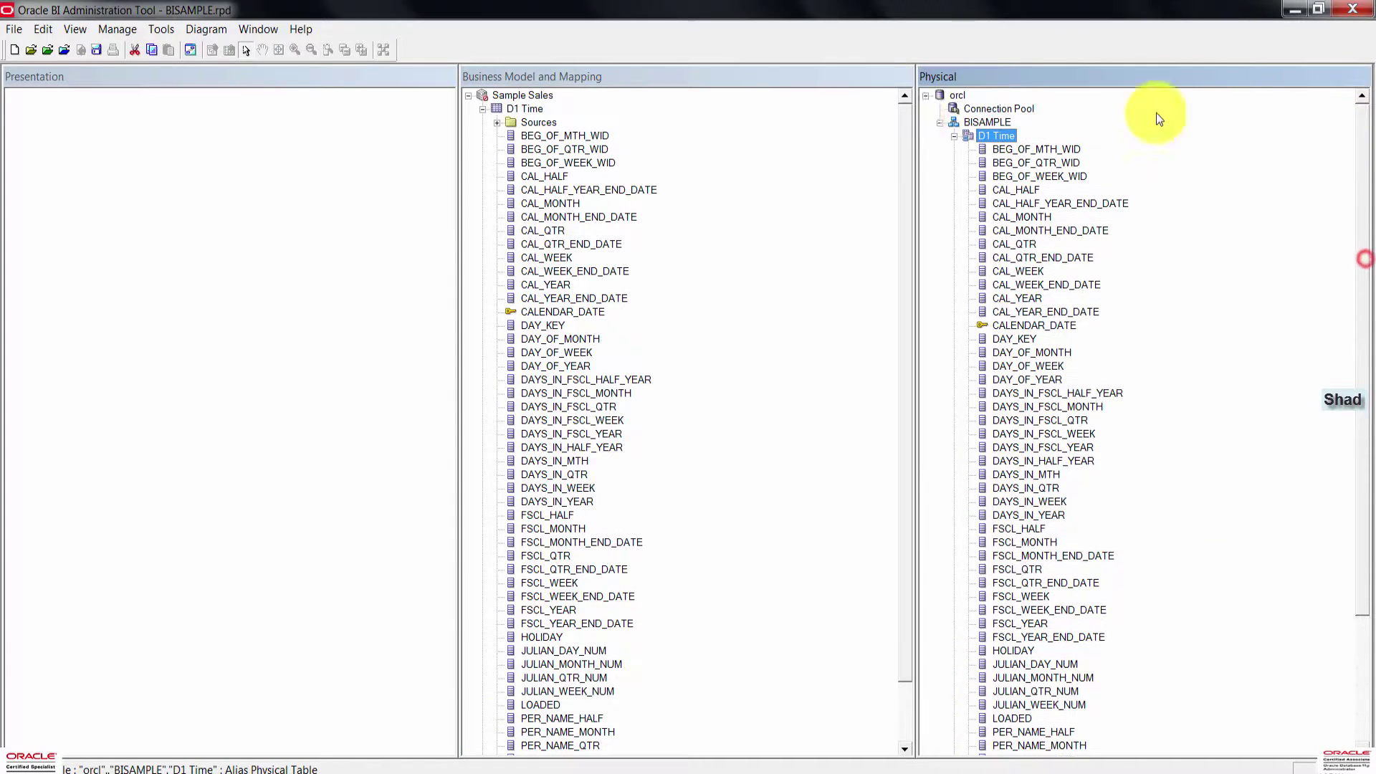
left_click(954, 135)
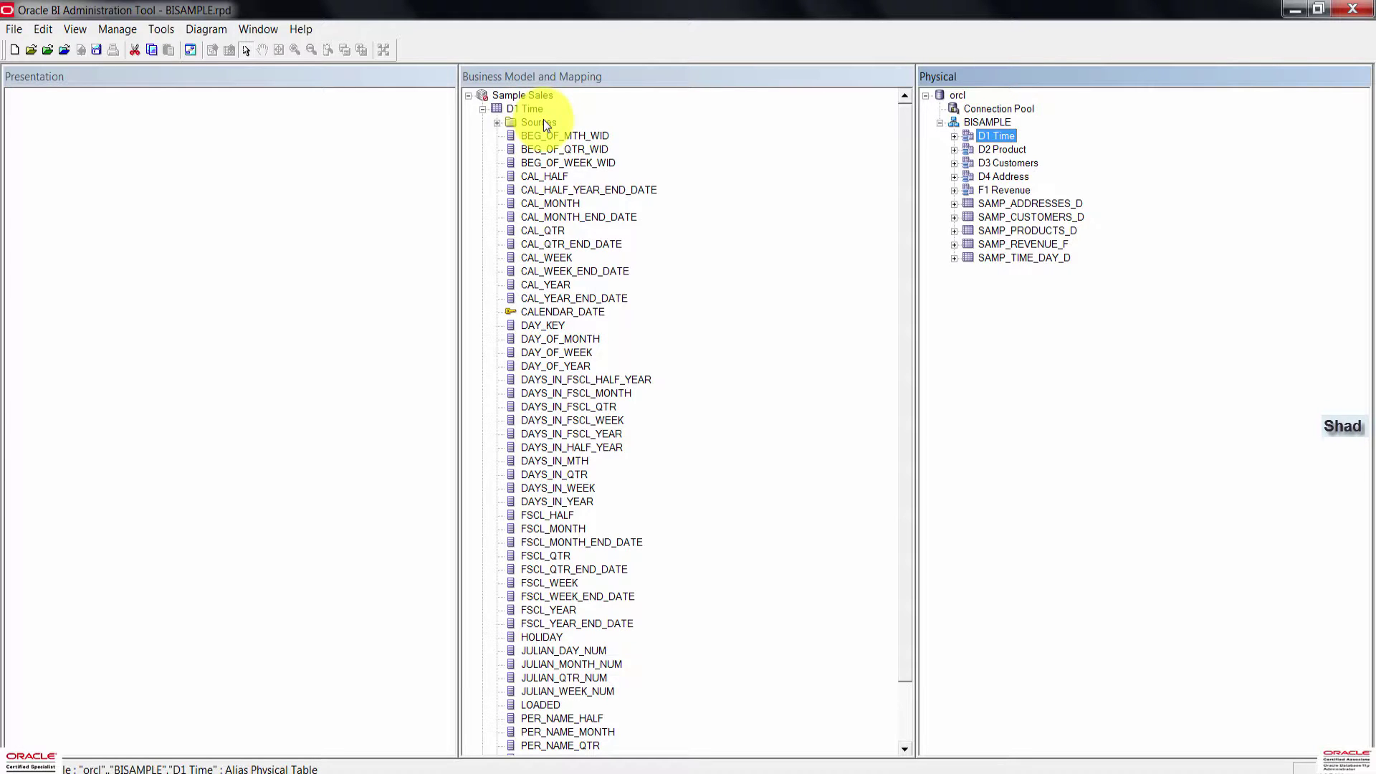
left_click(497, 123)
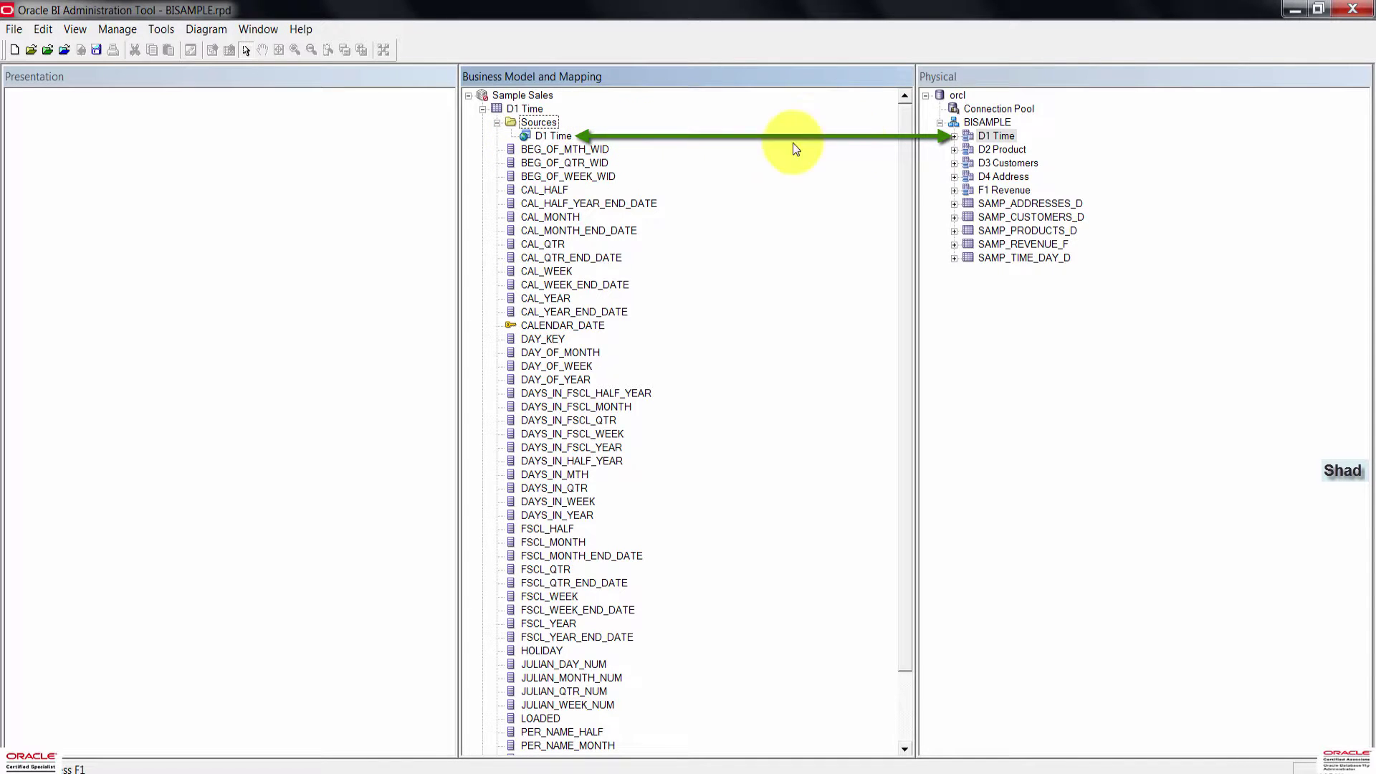
mouse_move(991, 140)
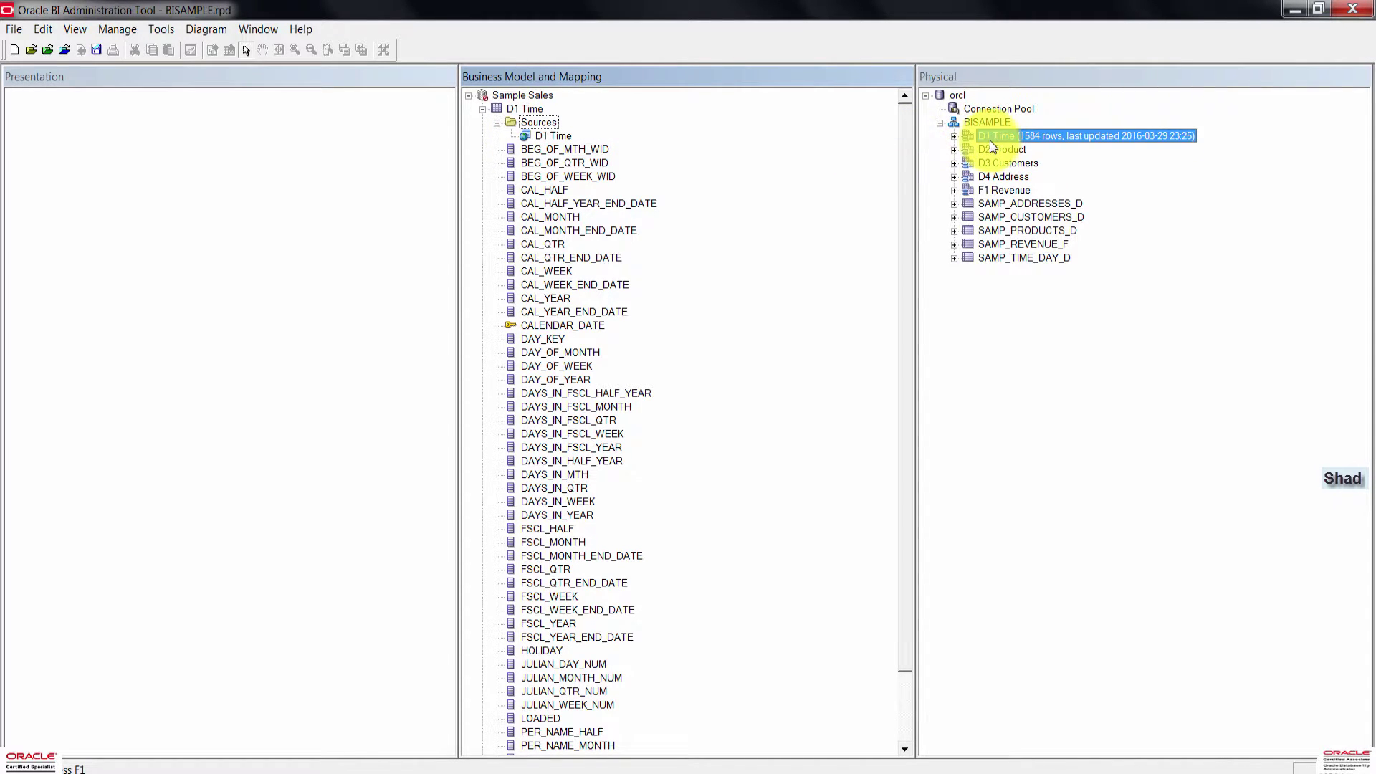
Rename the D1 Time logical table source to 'LTS1 Time' after reviewing its column mapping
left_click(554, 138)
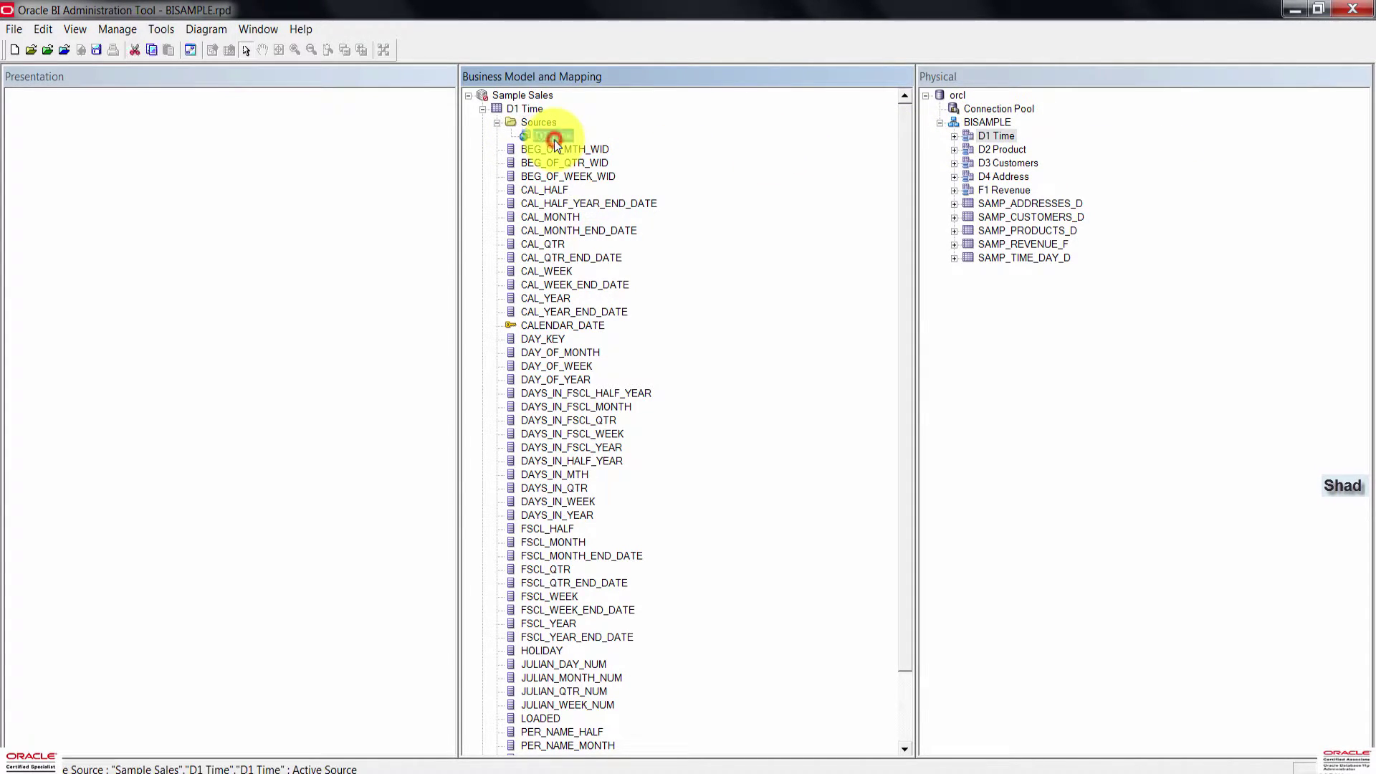
double_click(559, 137)
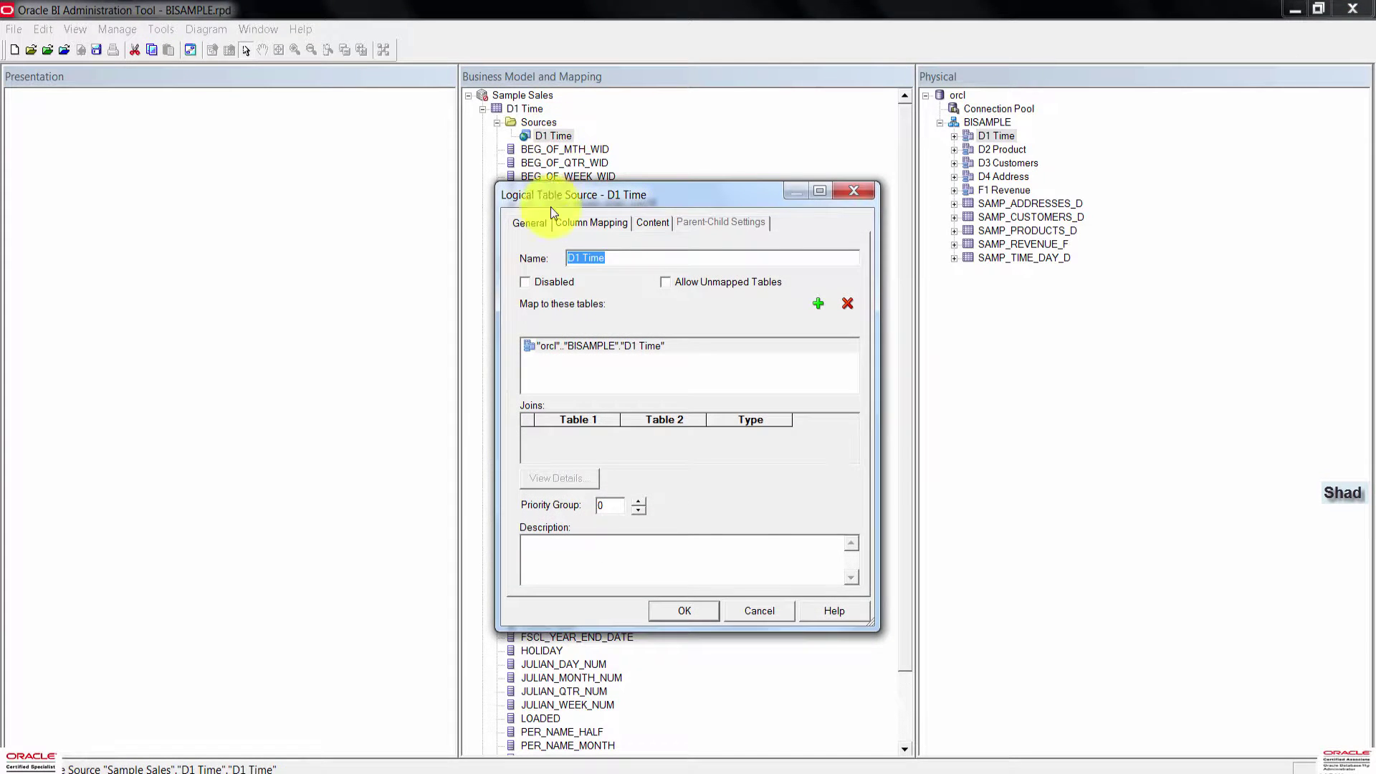
left_click(584, 258)
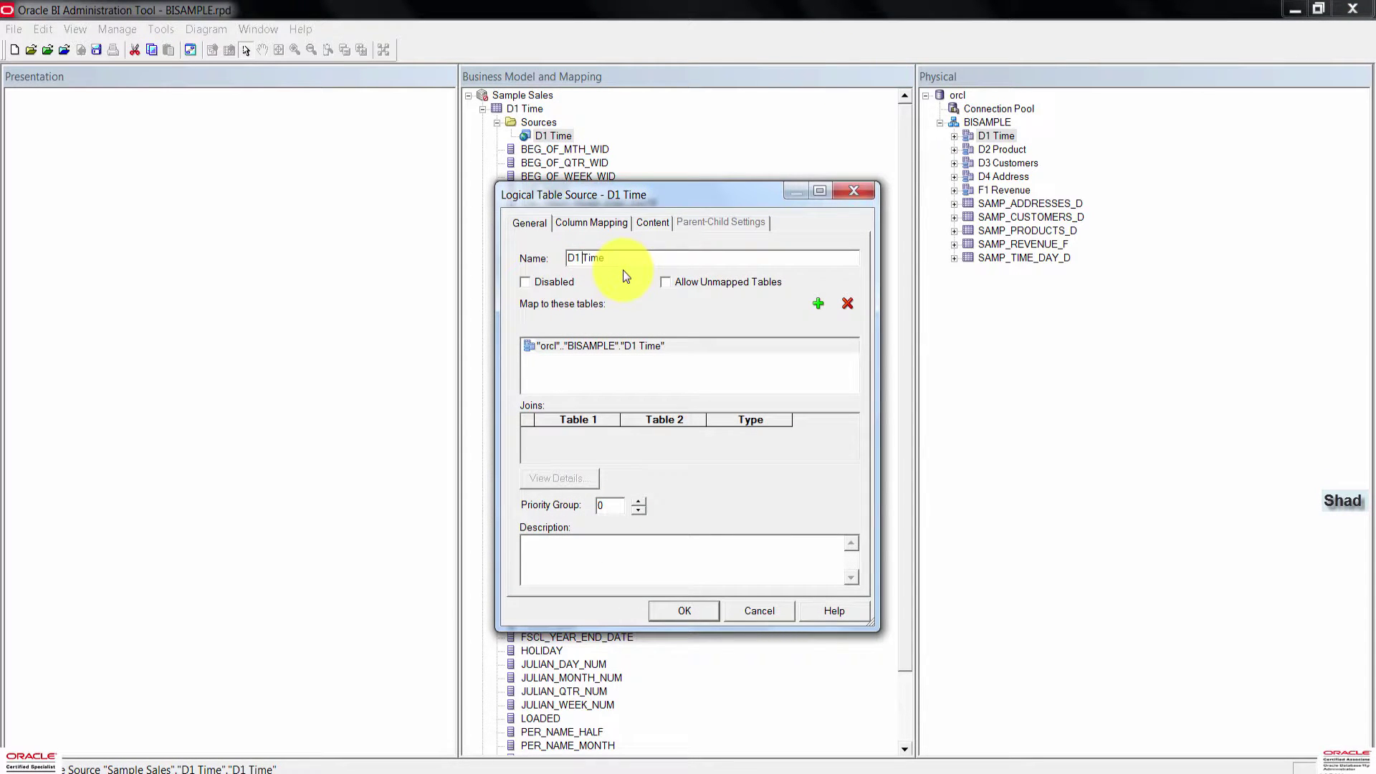
key("BackSpace")
key("BackSpace")
key("BackSpace")
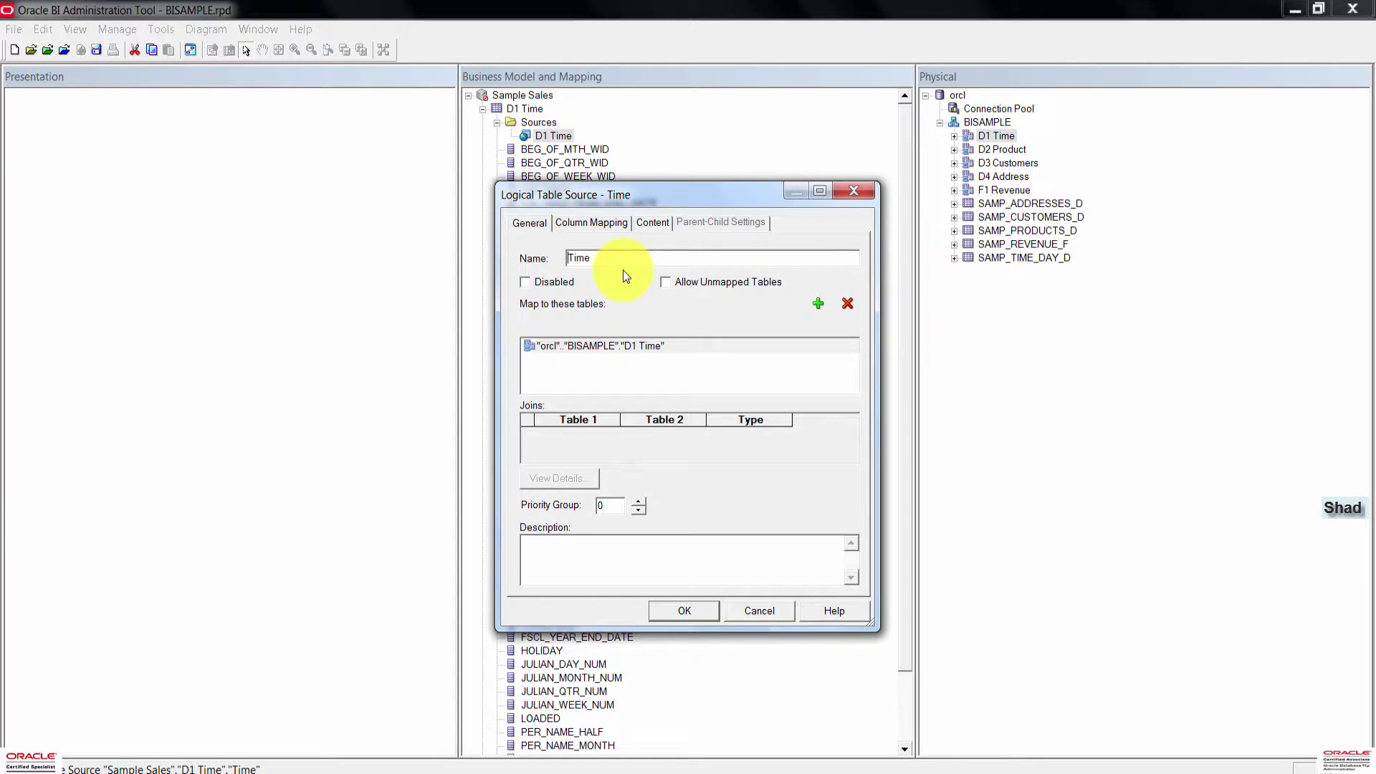
type("LTS")
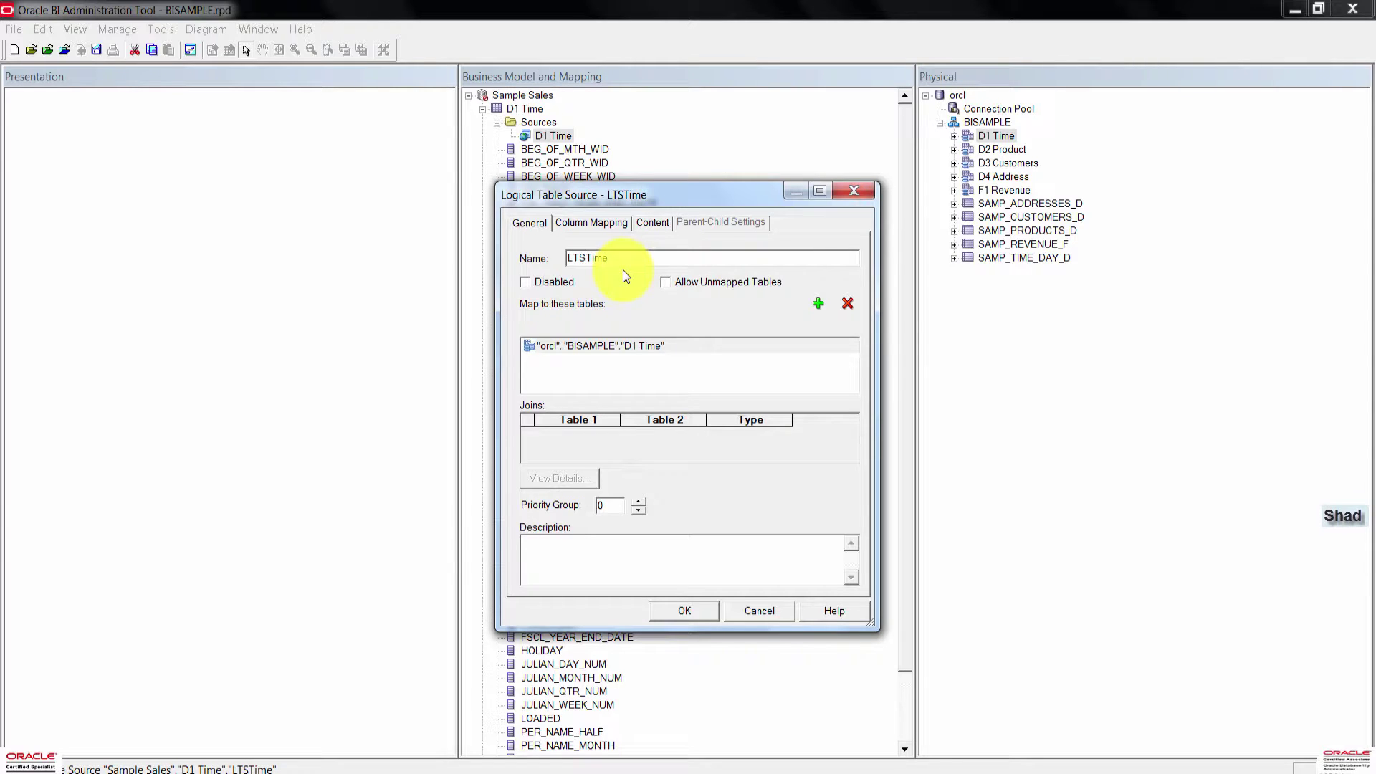
type("1")
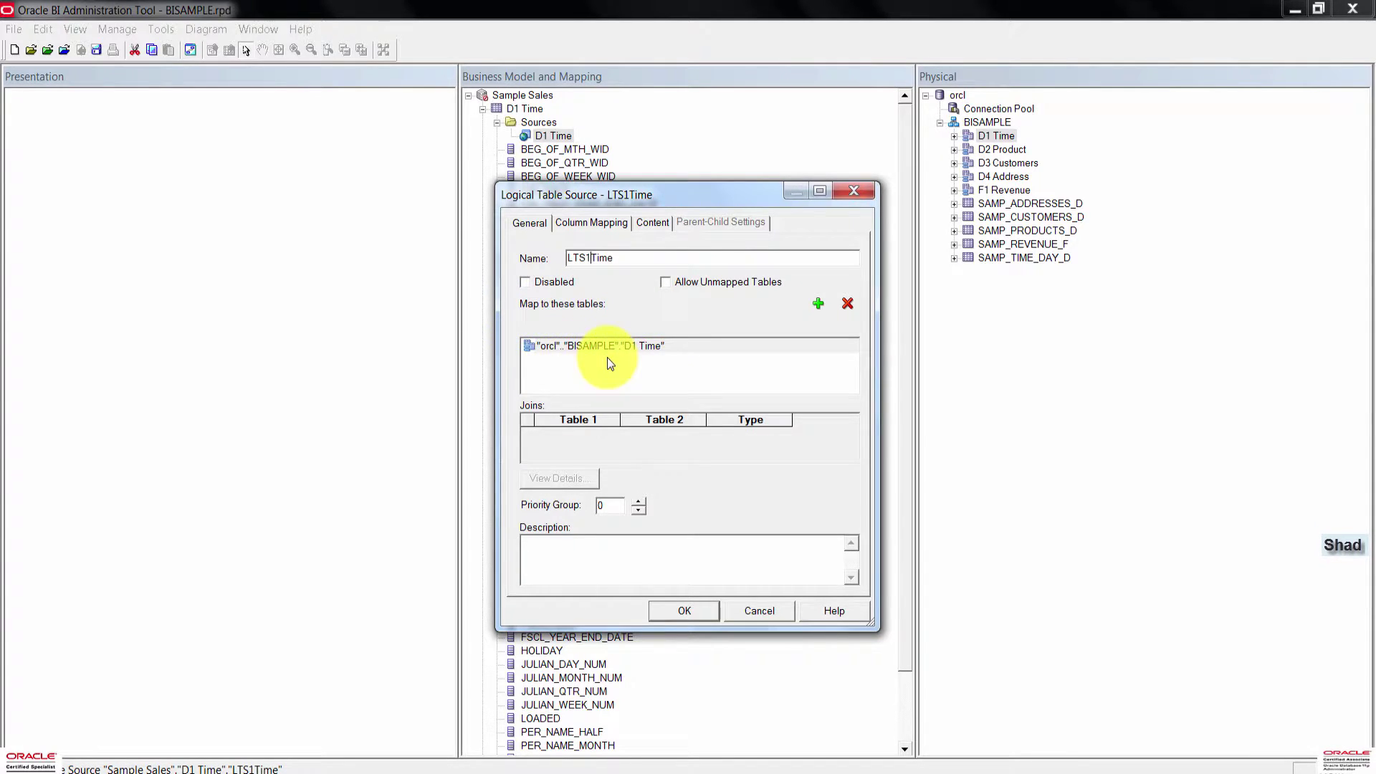
left_click(586, 223)
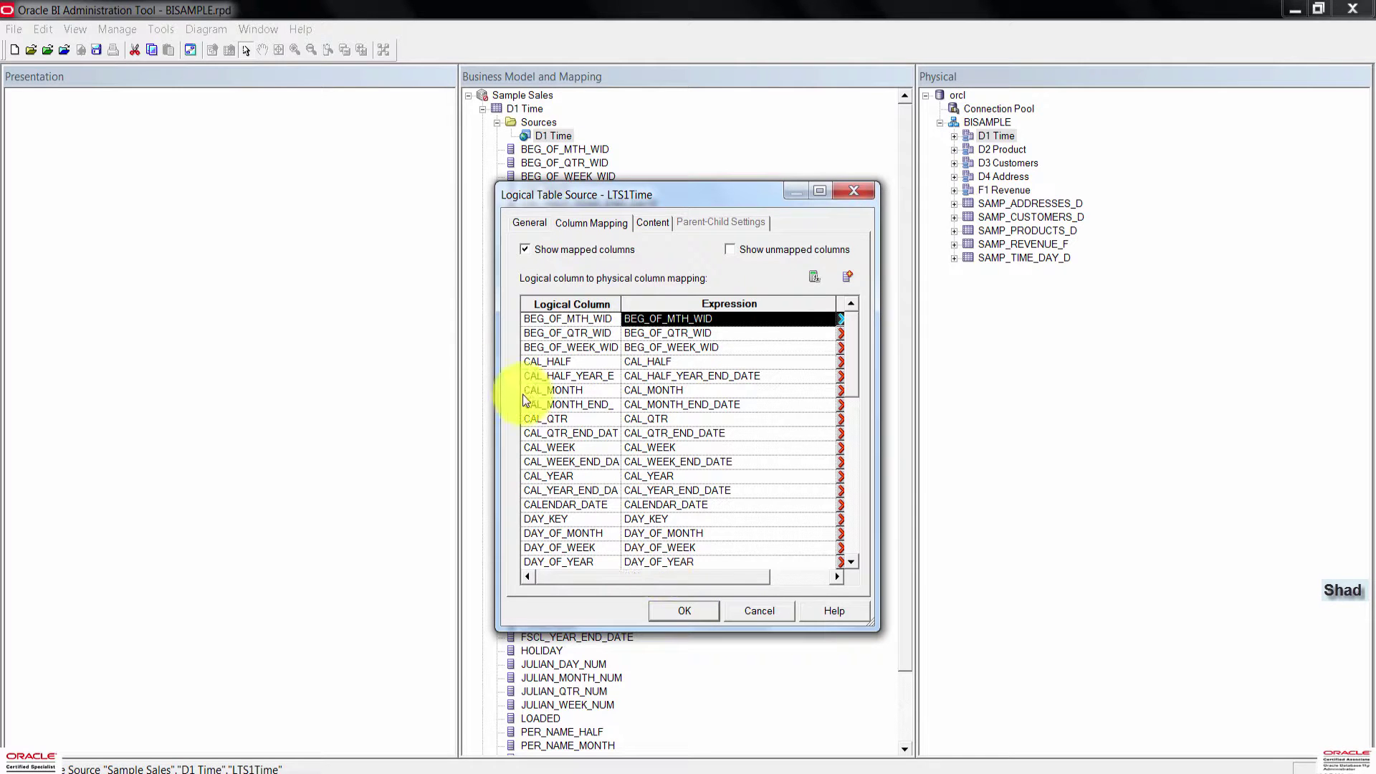
left_click(528, 223)
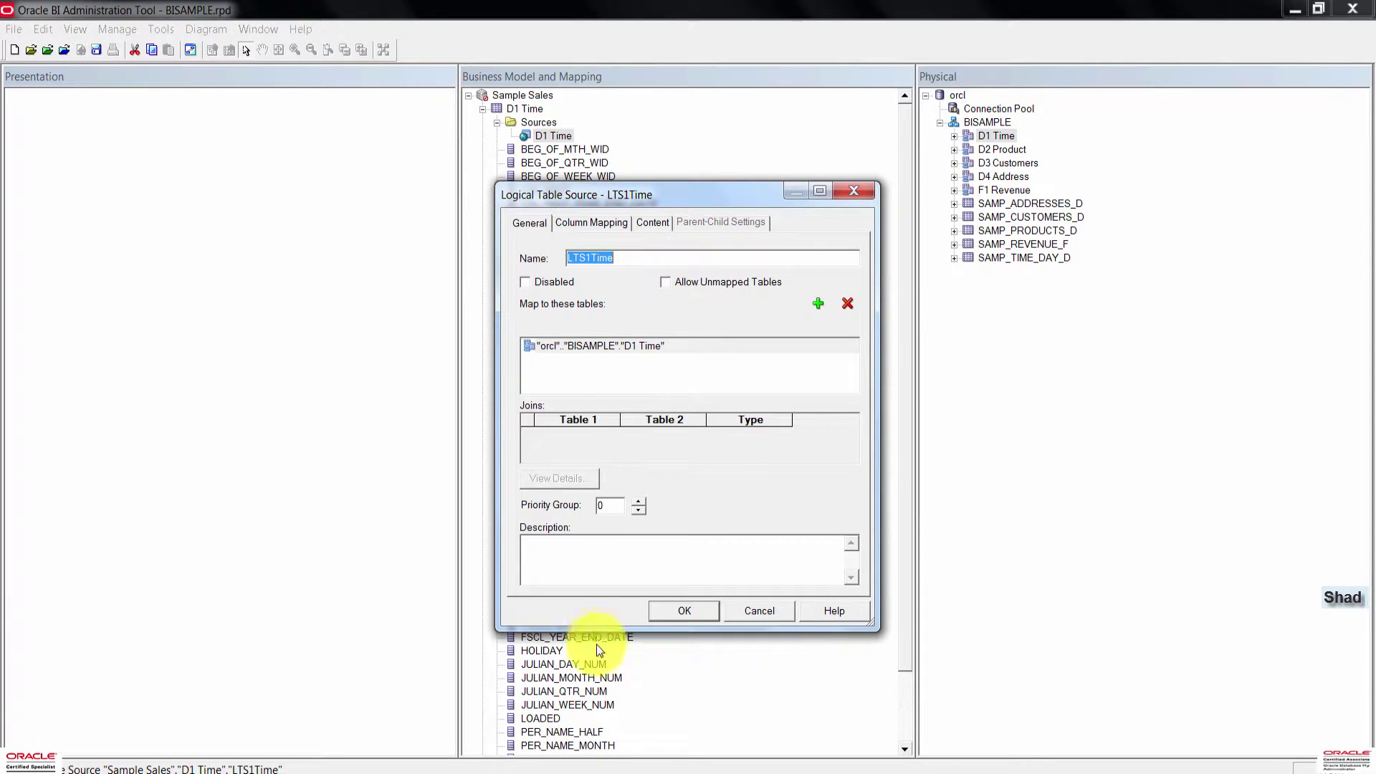
type("LTS1 Time")
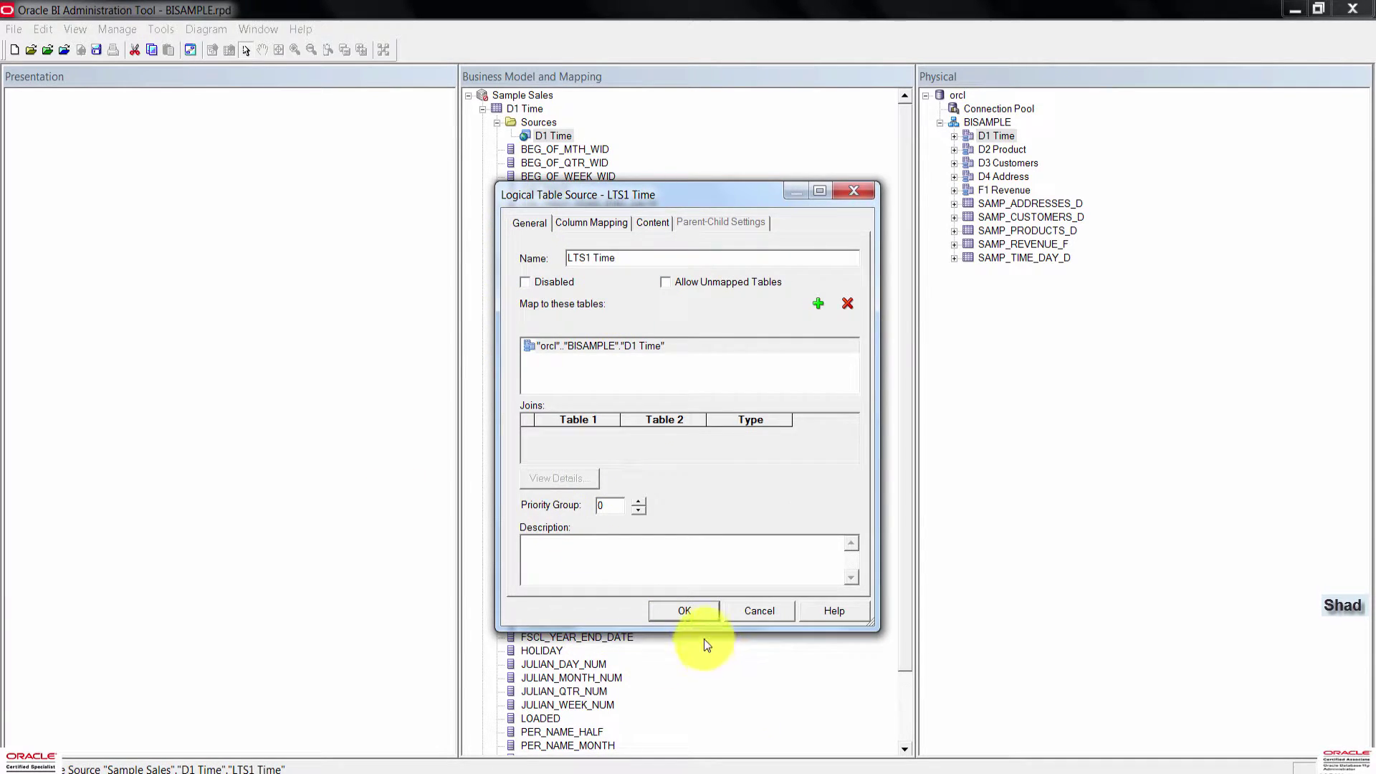
left_click(703, 617)
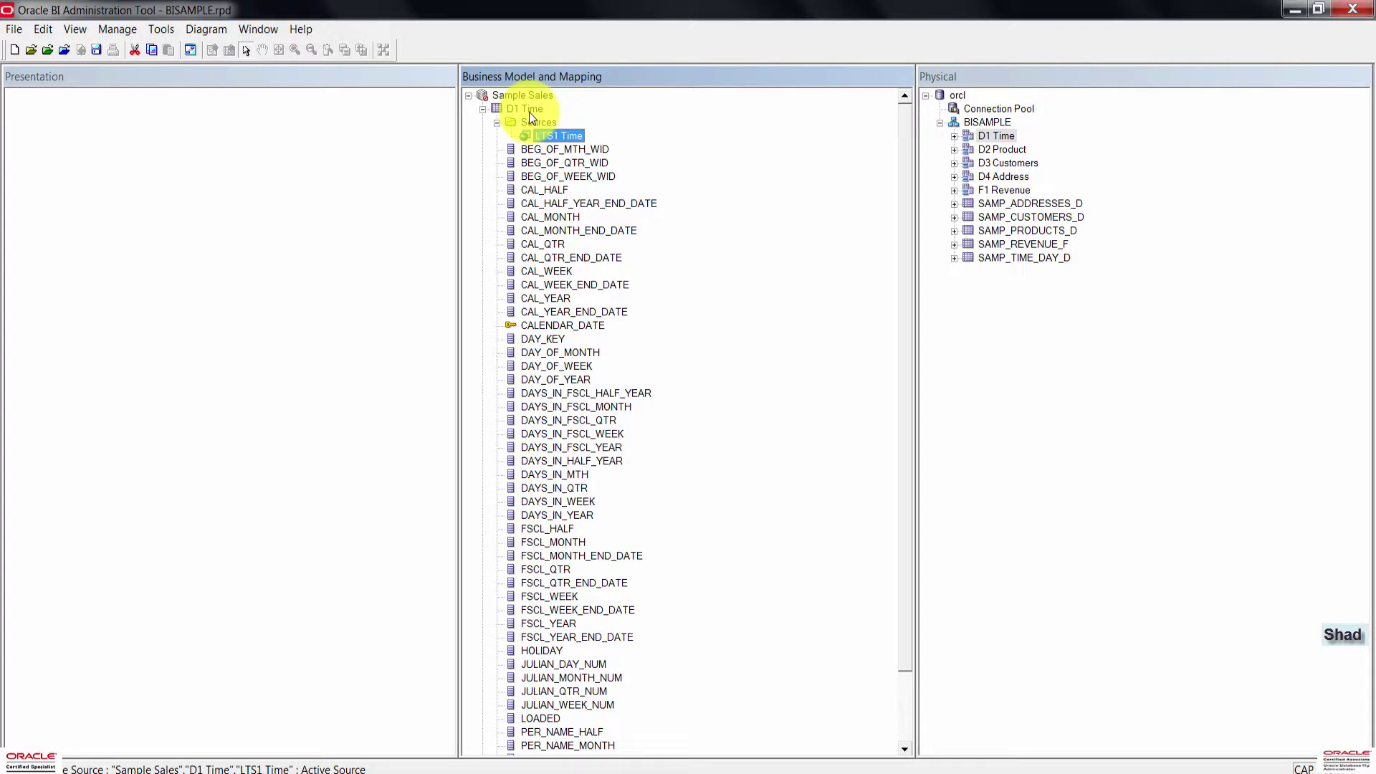
left_click(528, 111)
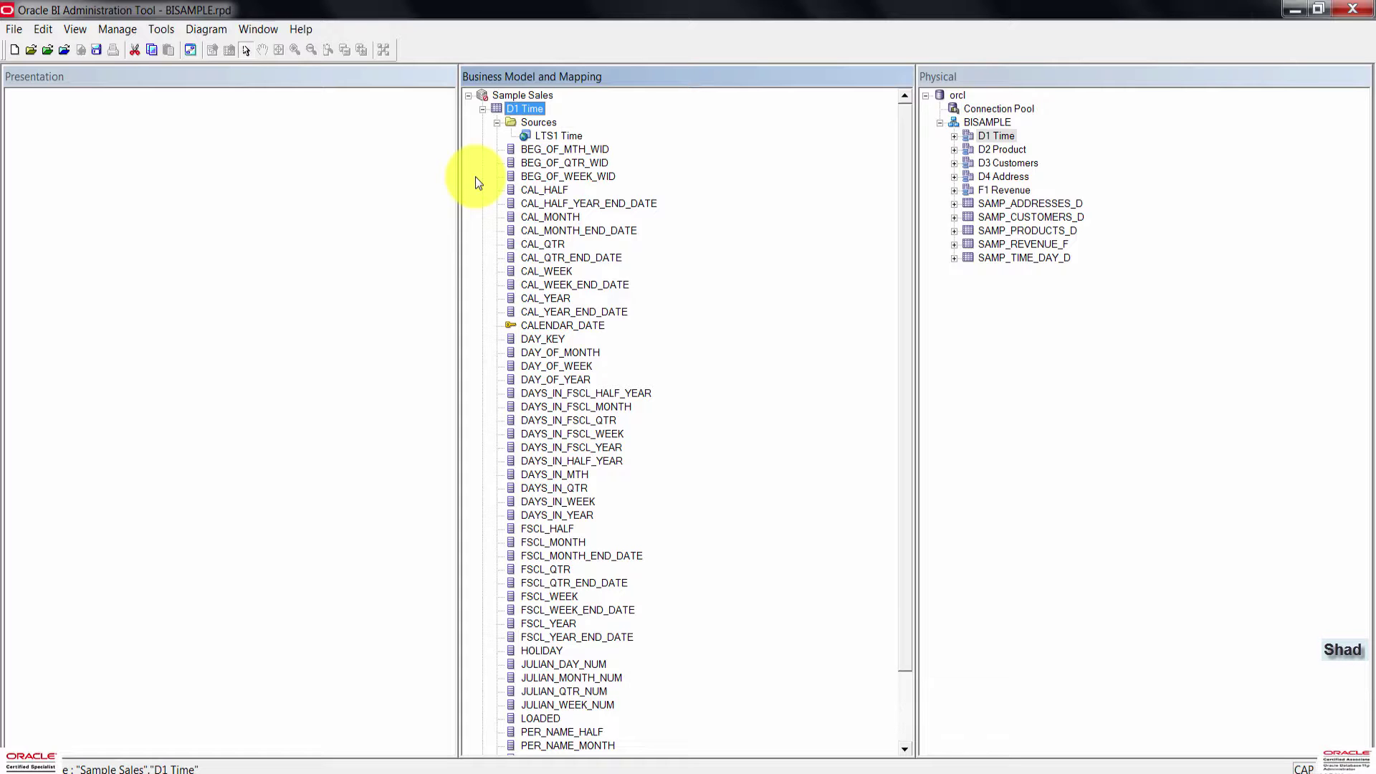
Rename the D1 Time column BEG_OF_MTH_WID to 'Beg of Mth Wid'
left_click(581, 146)
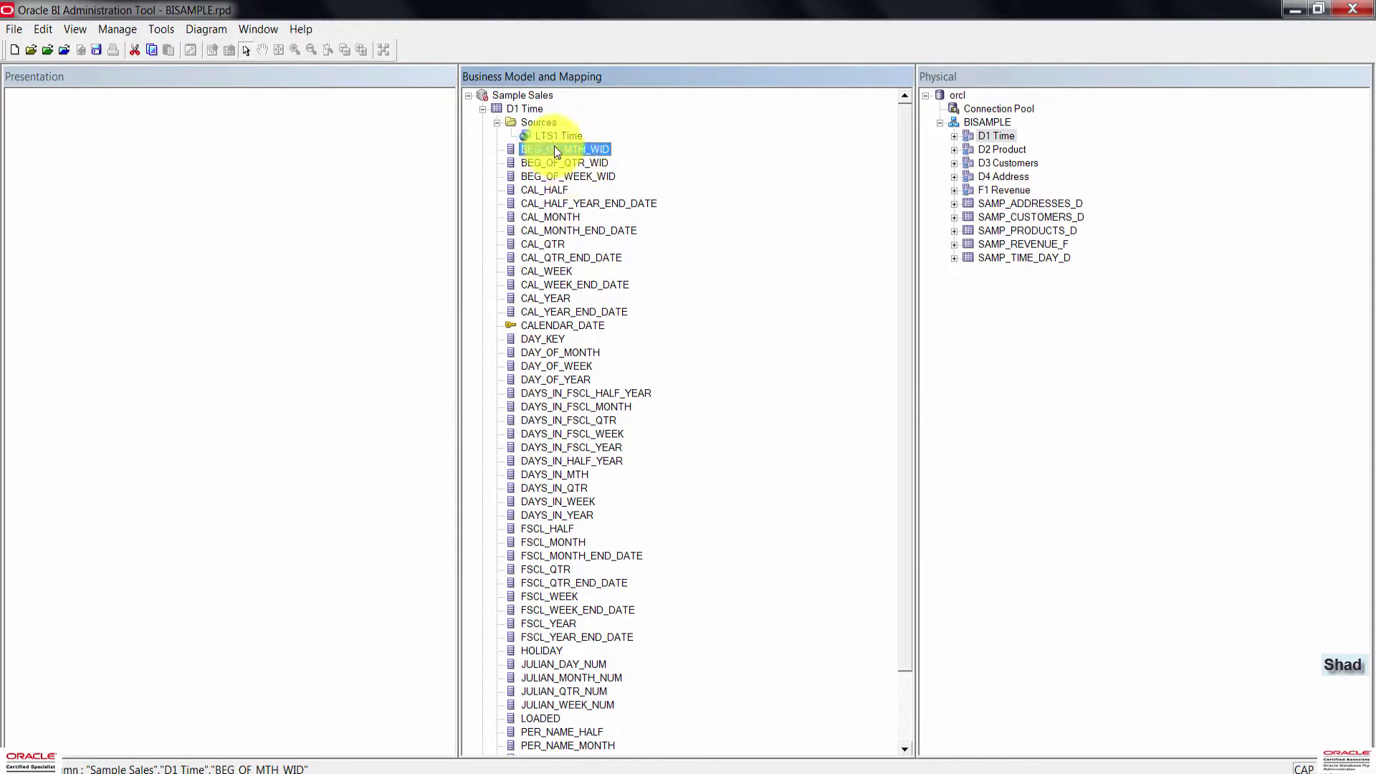
left_click(555, 148)
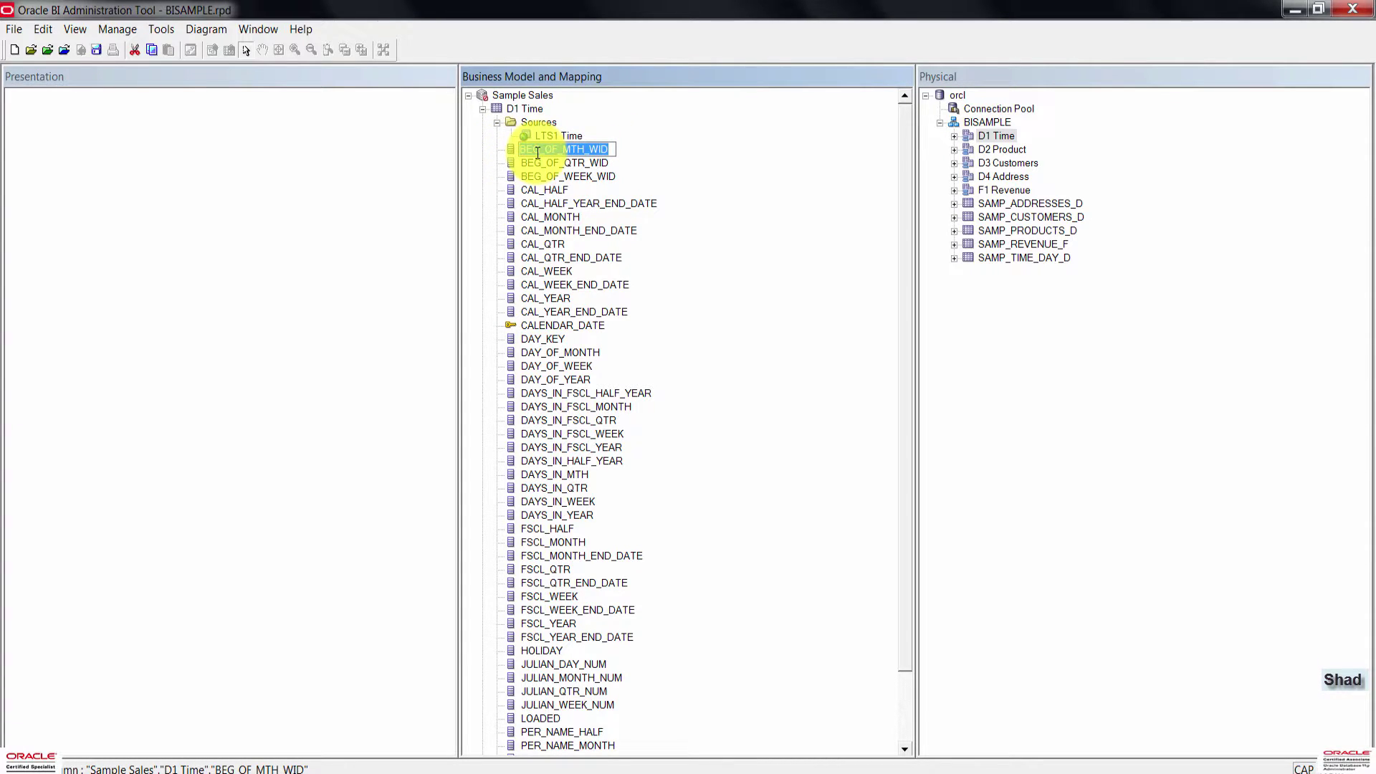
right_click(539, 154)
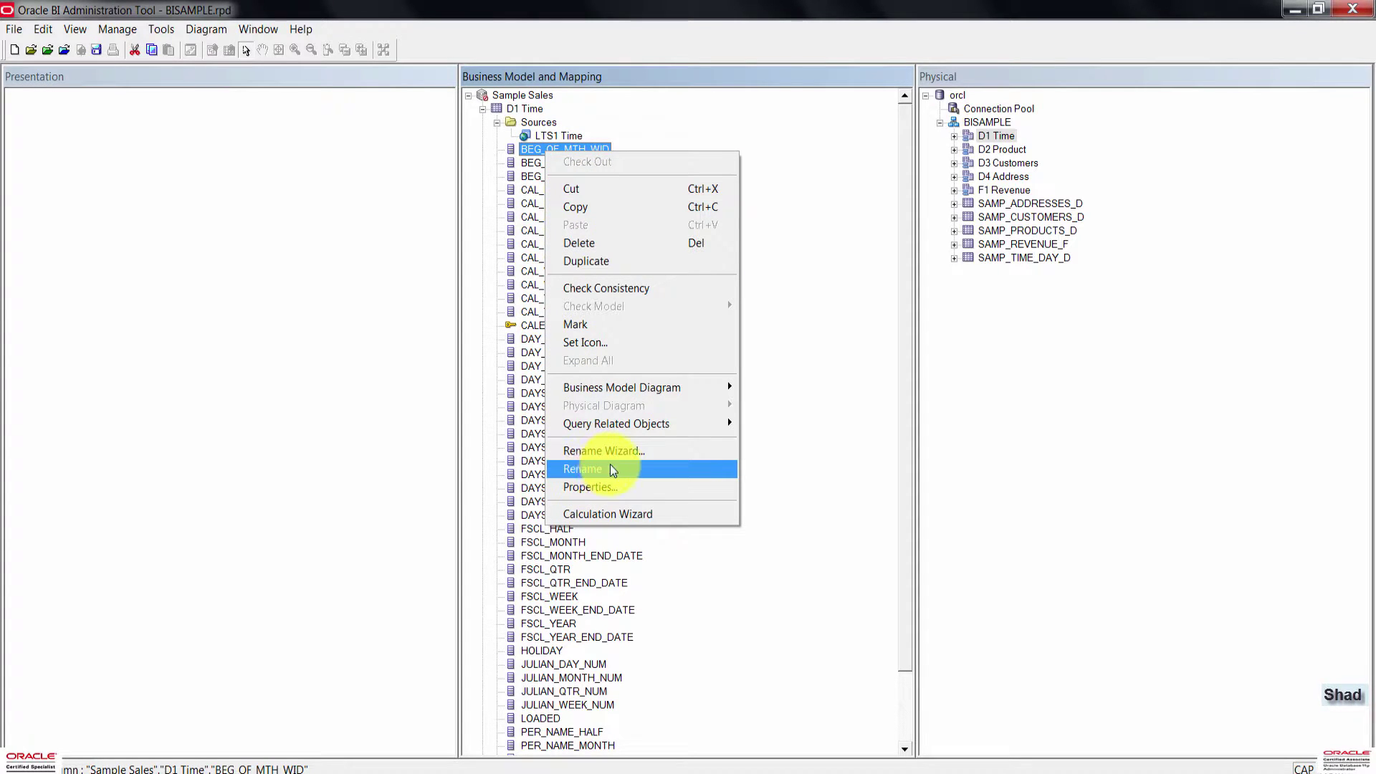
left_click(587, 469)
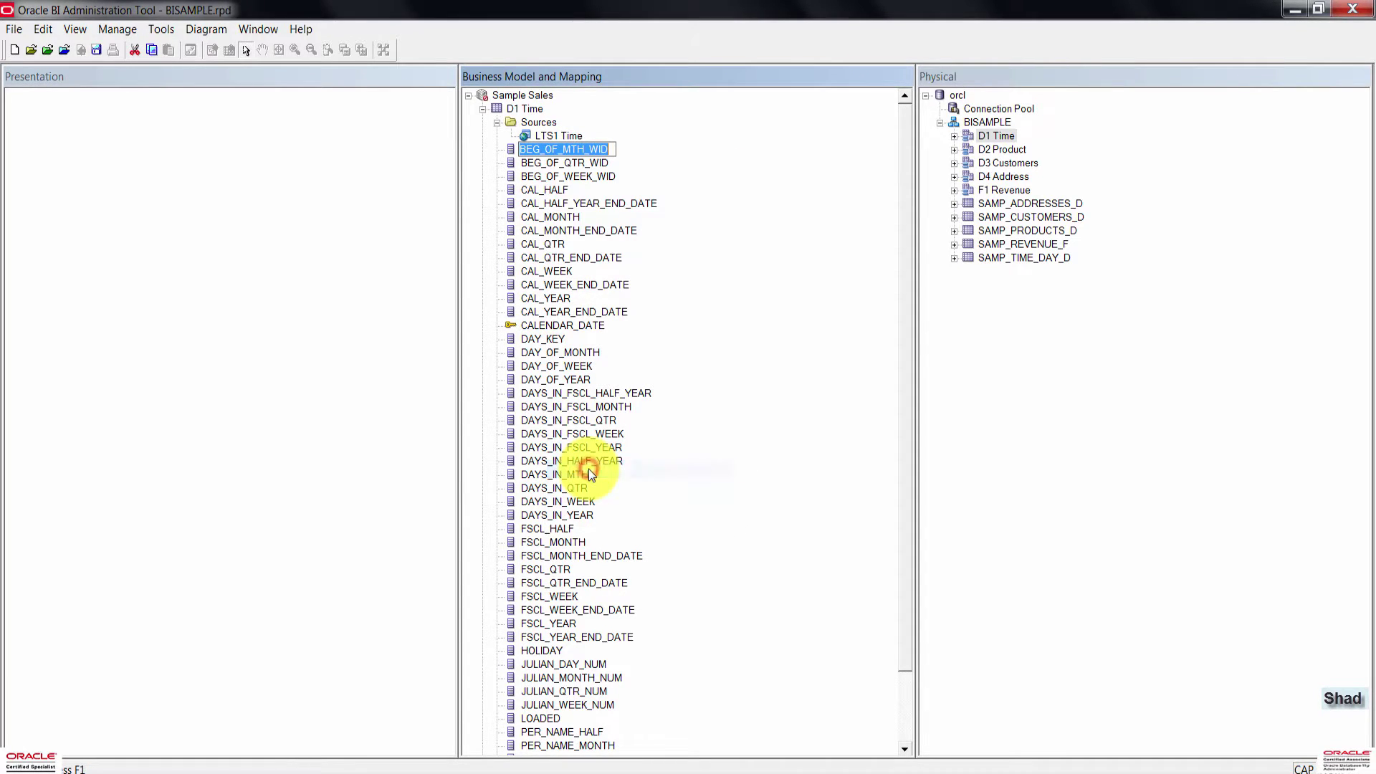
left_click(566, 152)
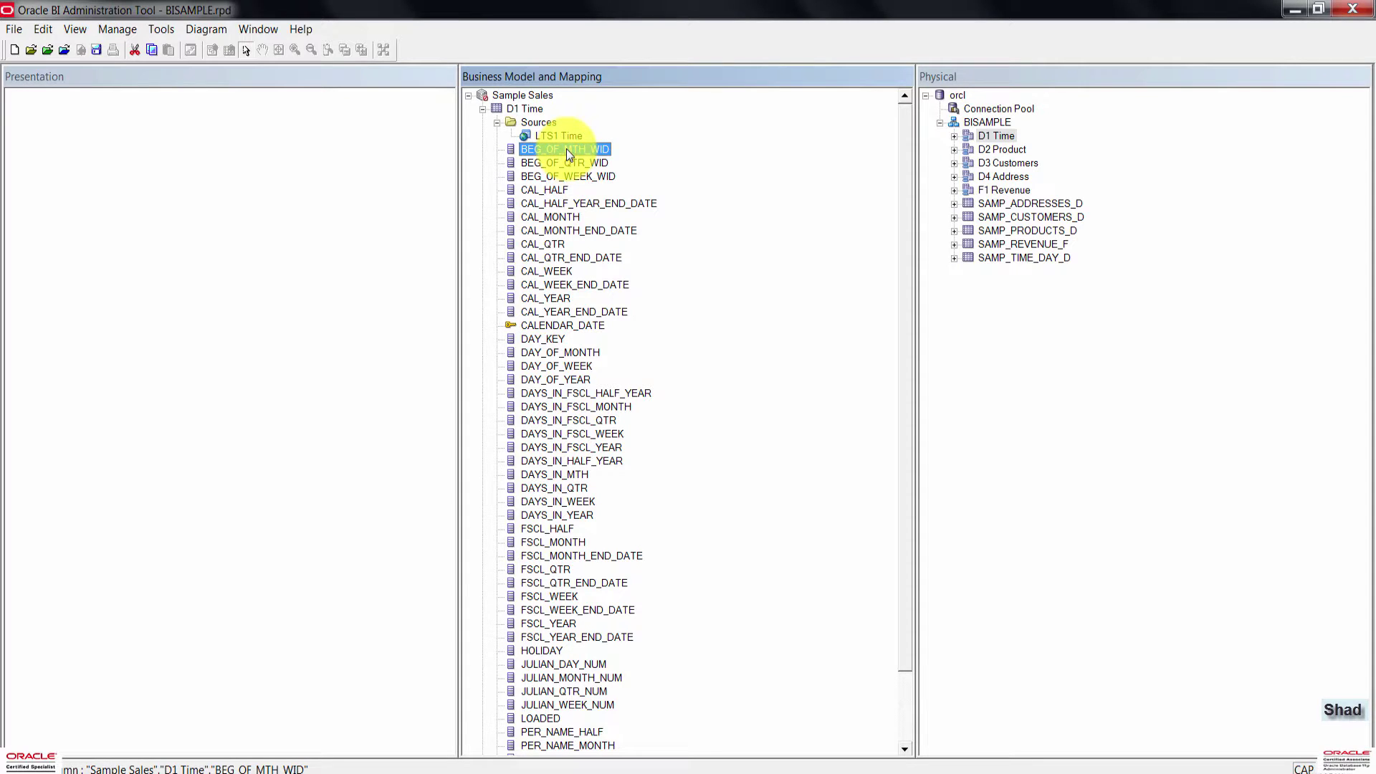
left_click(553, 149)
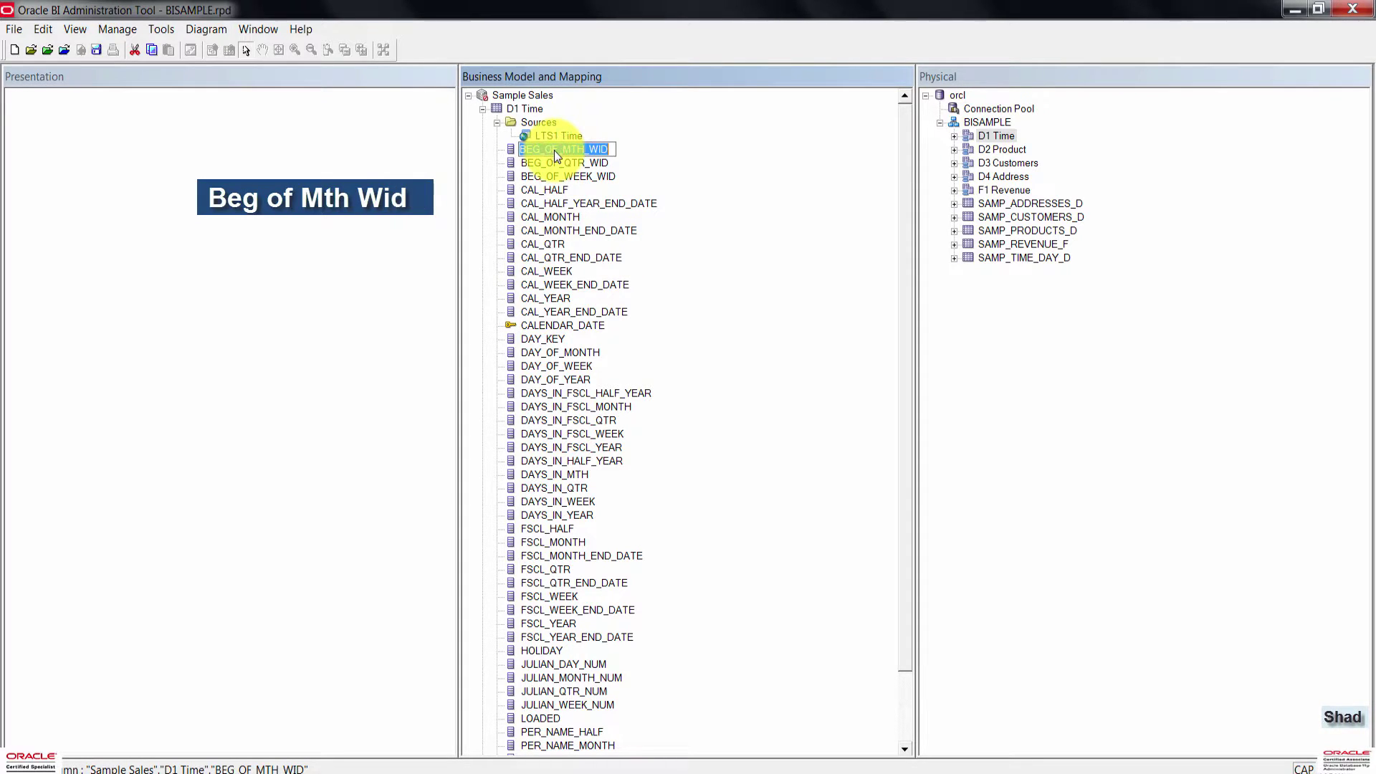
key("BackSpace")
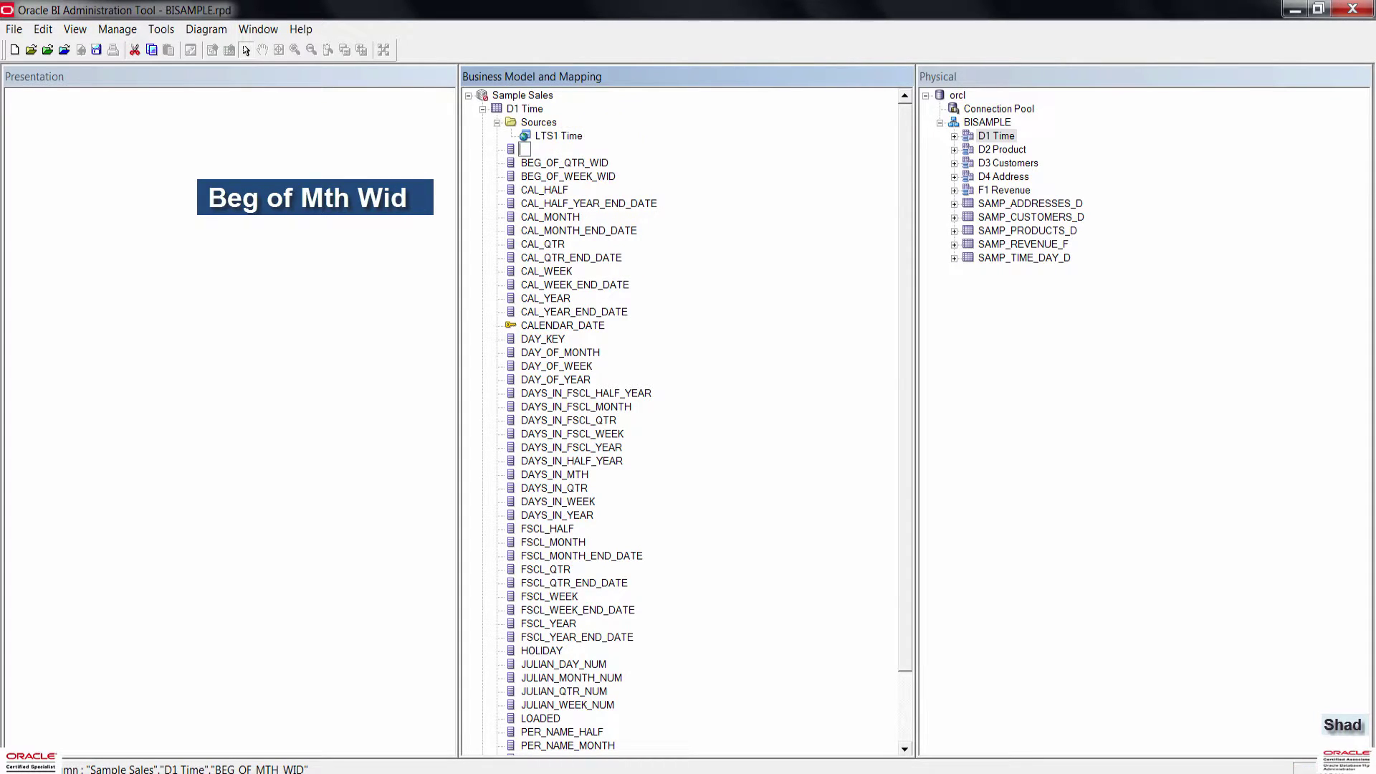
type("Beg of Mth Wid")
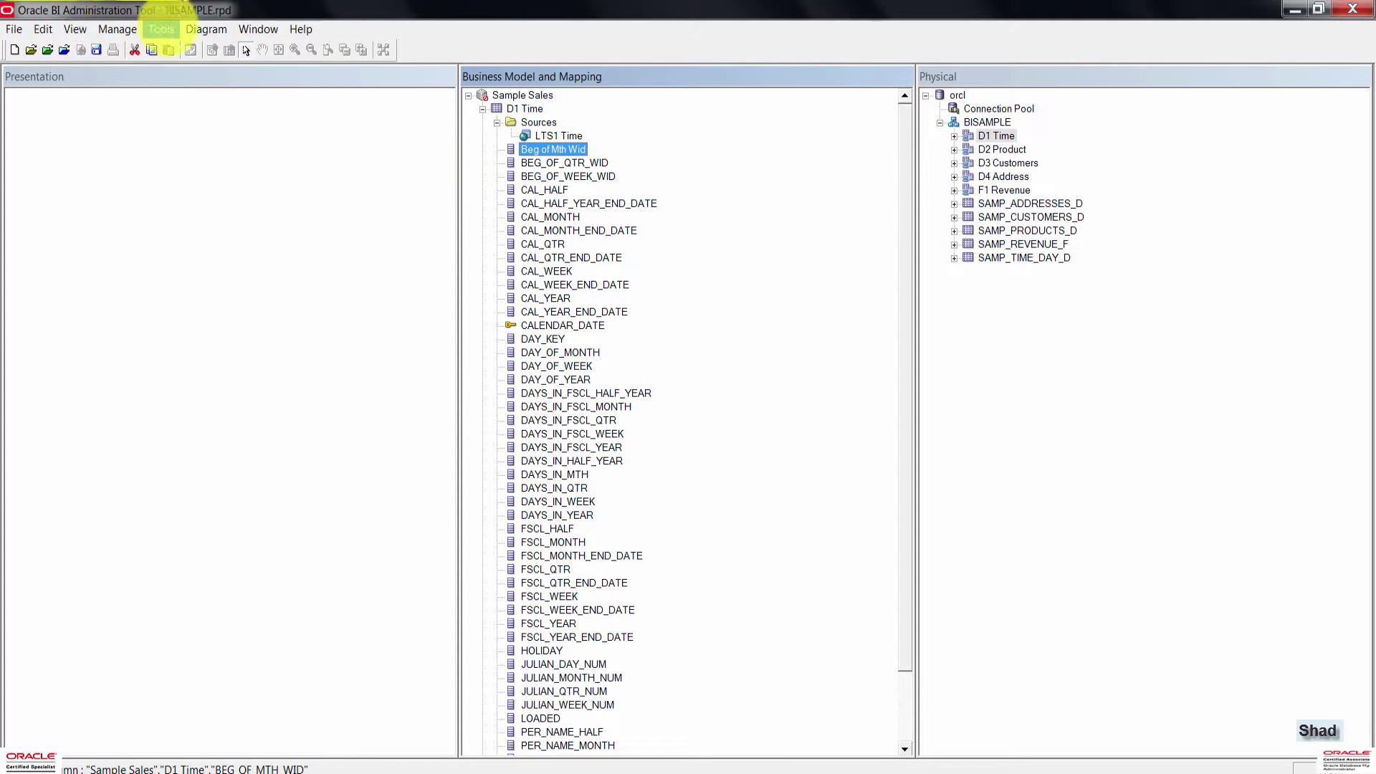
Launch the Rename Wizard from Tools > Utilities
left_click(164, 29)
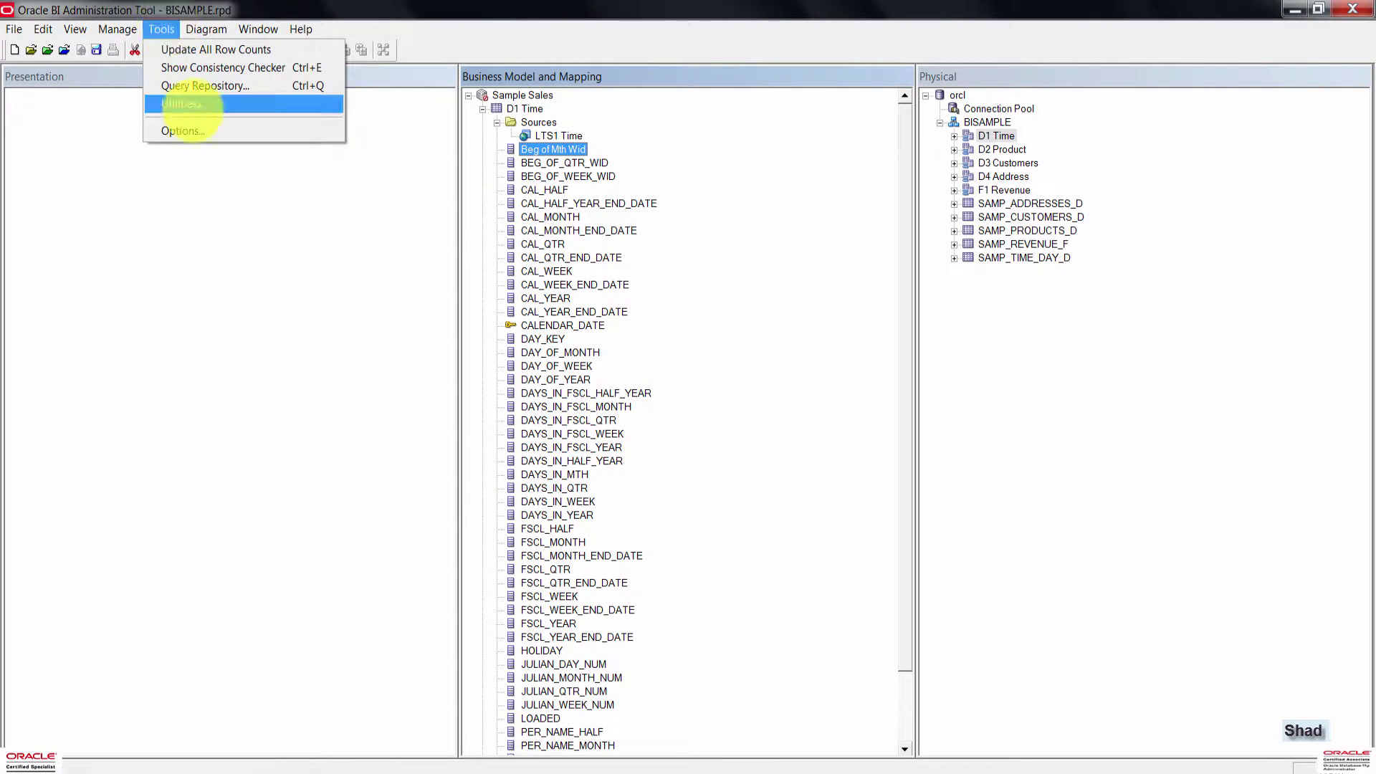
left_click(187, 103)
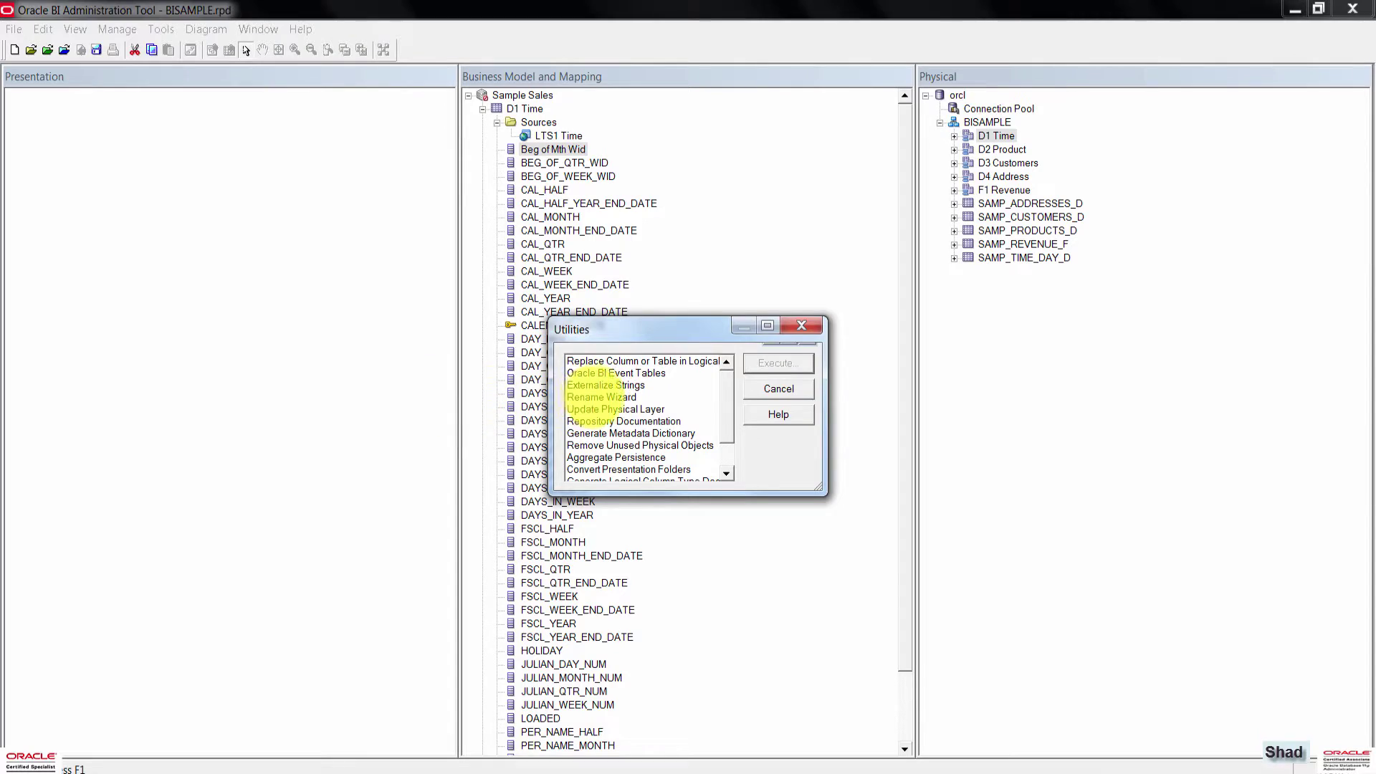
left_click(619, 400)
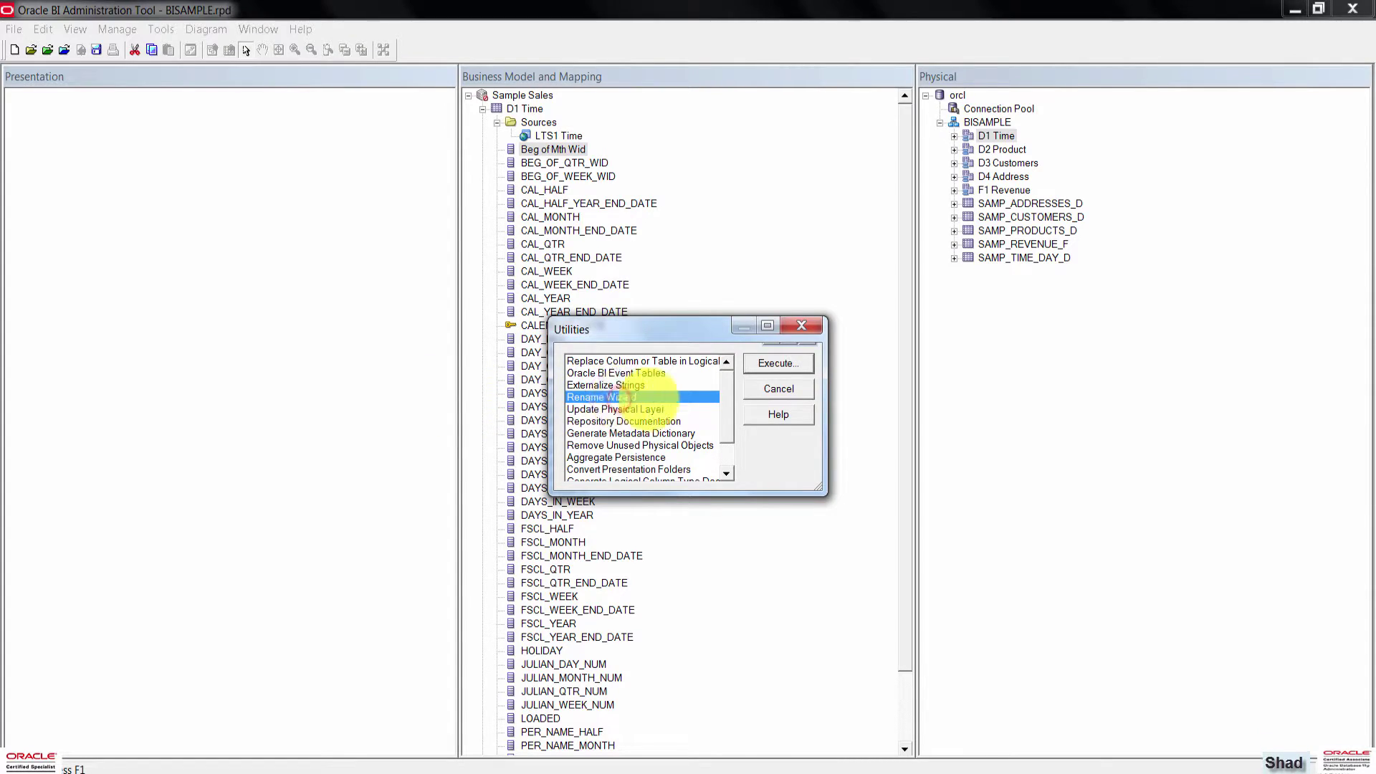
left_click(778, 364)
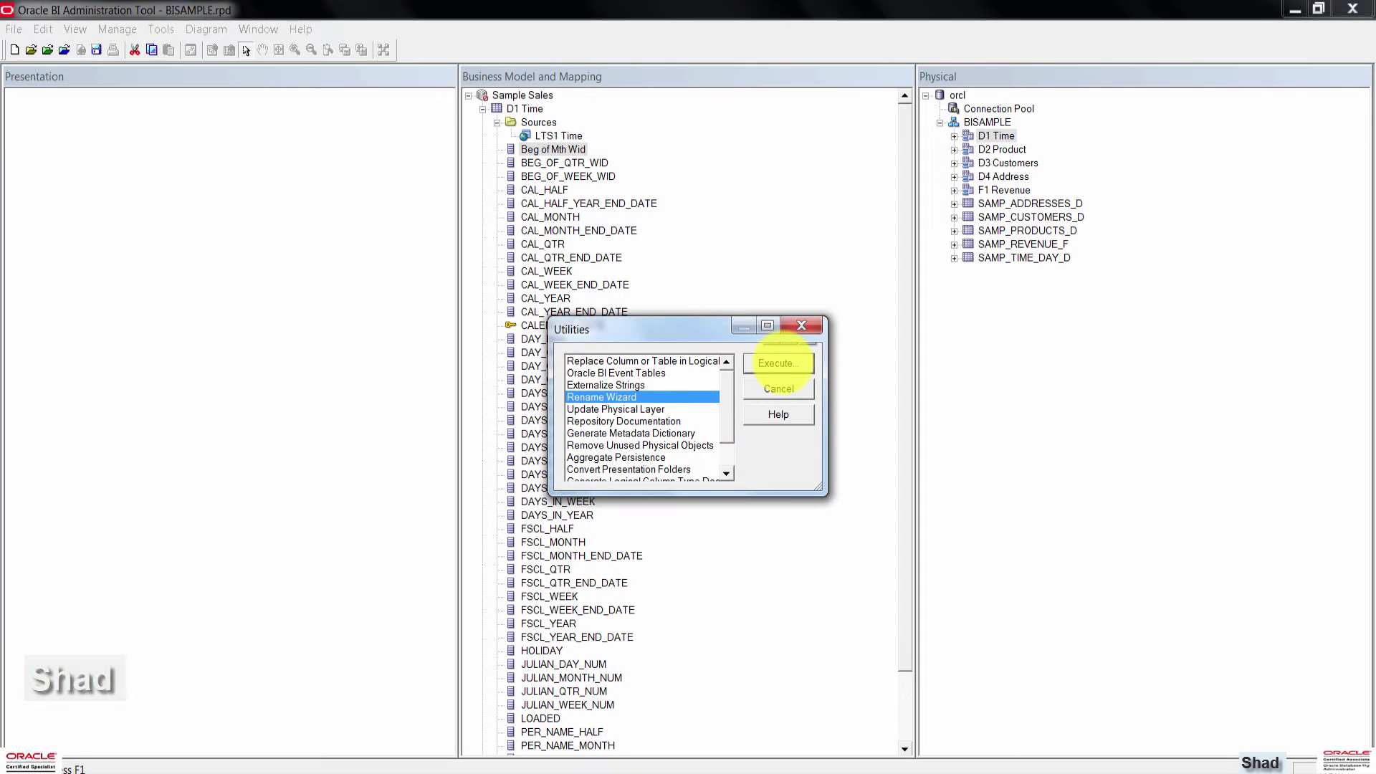
left_click(779, 364)
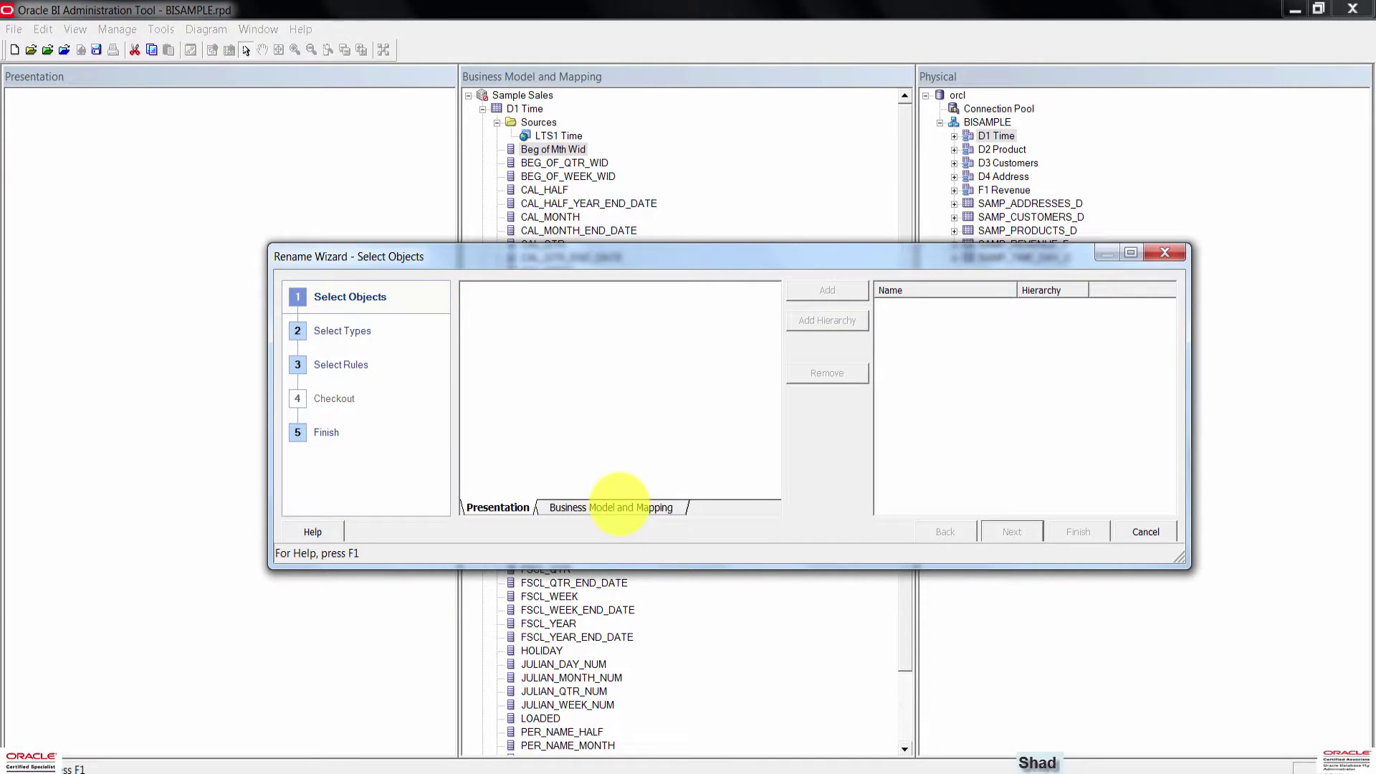
Add the D1 Time columns BEG_OF_QTR_WID through PER_NAME_YEAR to the wizard's object list
left_click(615, 506)
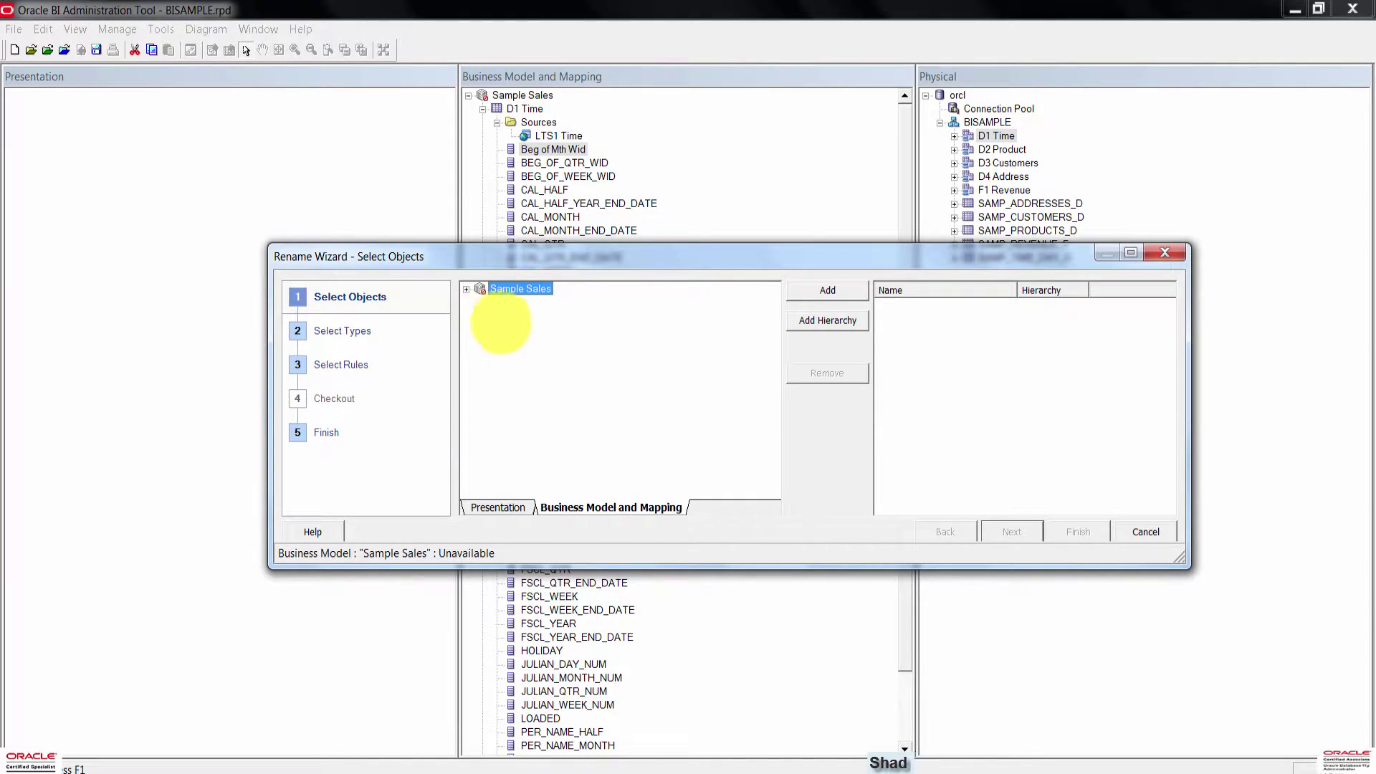
left_click(467, 289)
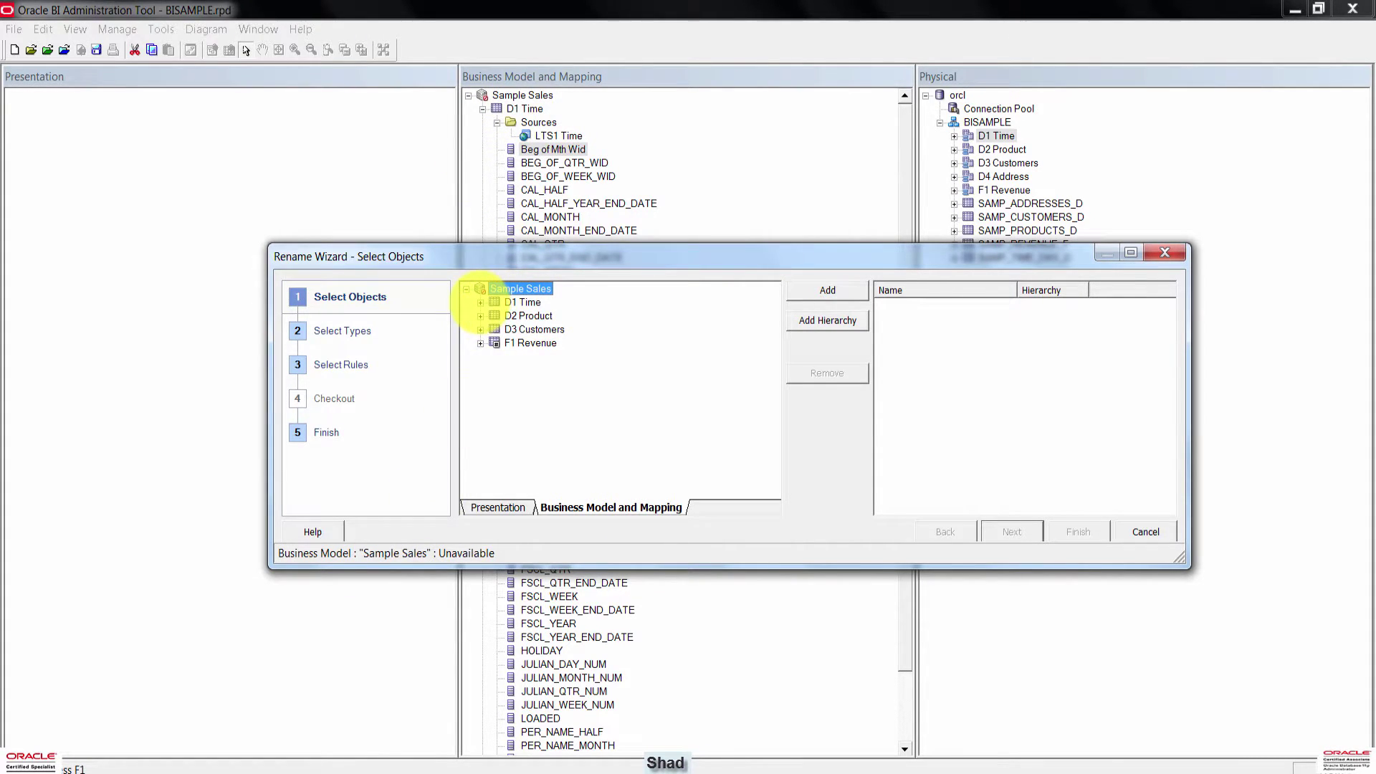
left_click(481, 302)
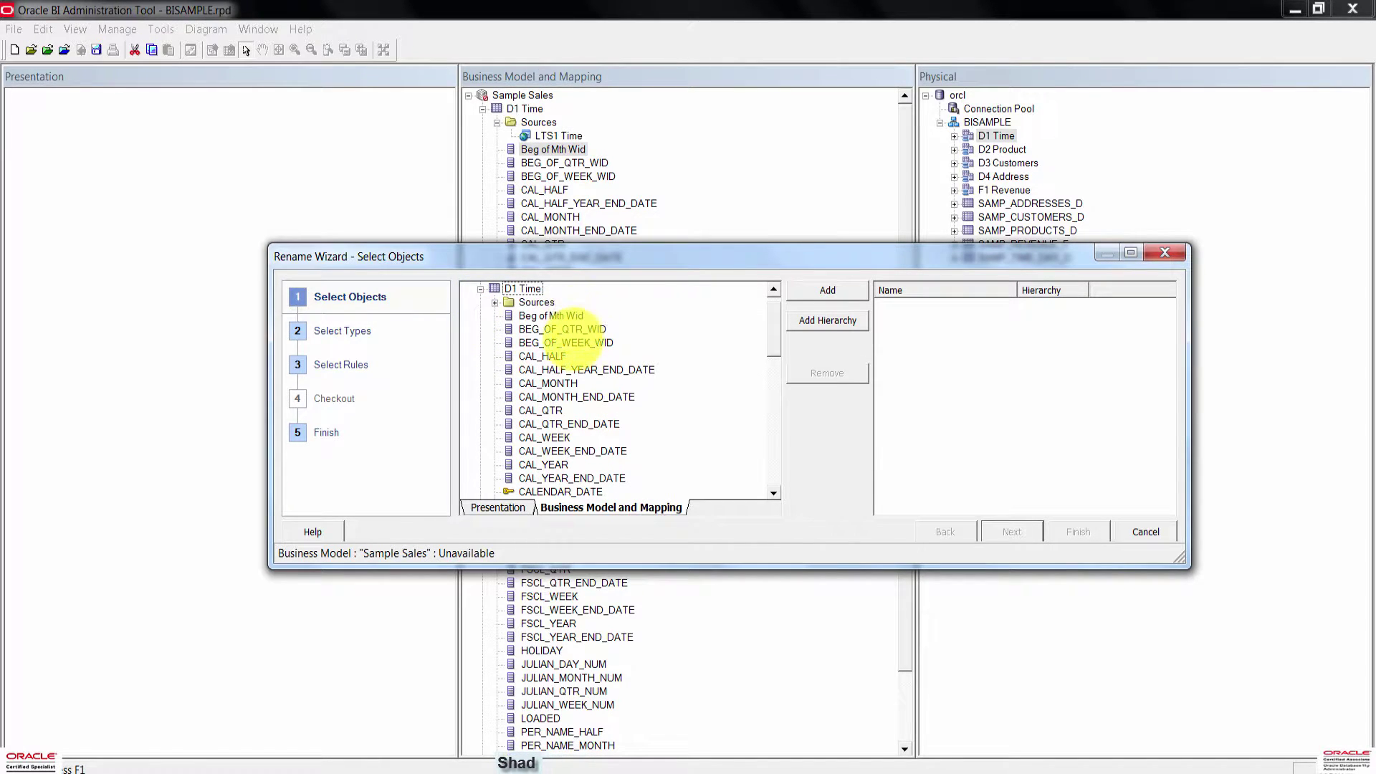
left_click(562, 330)
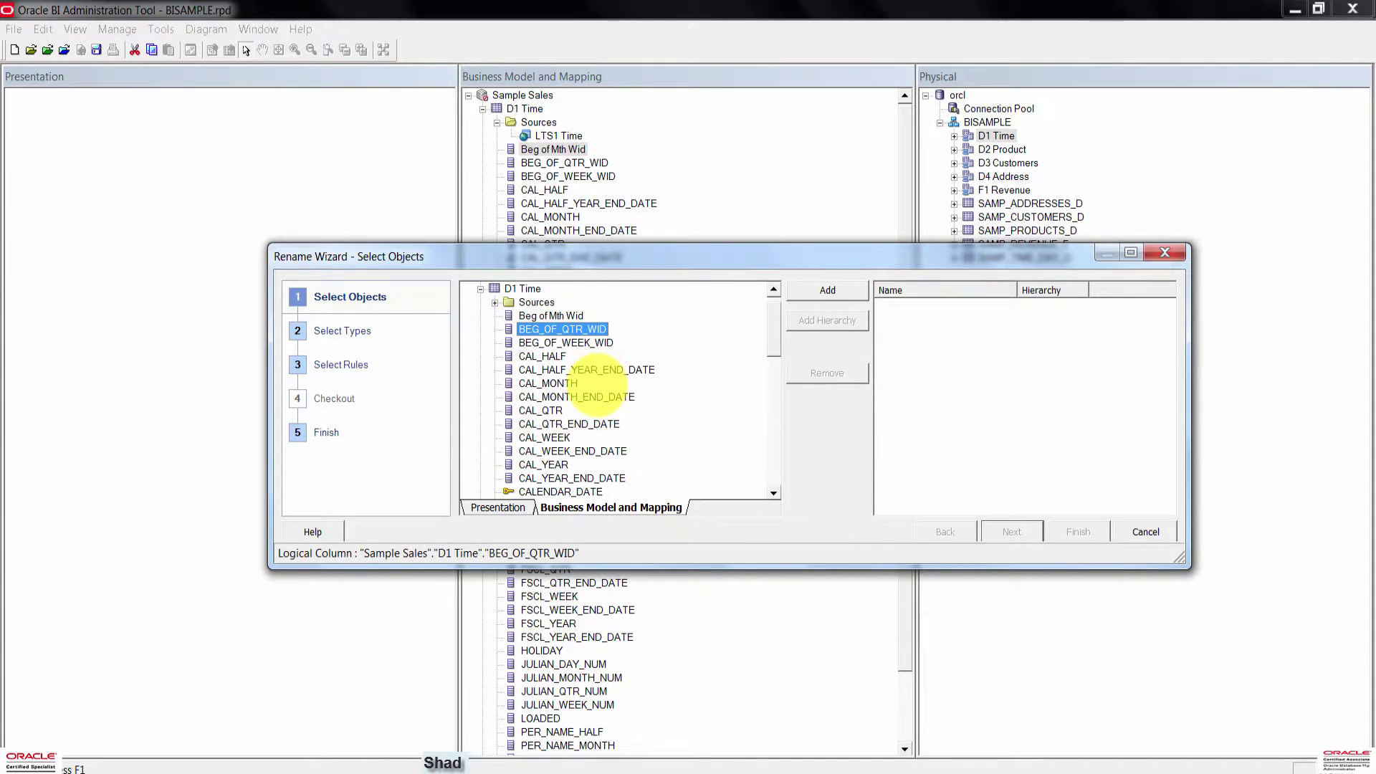
left_click_drag(774, 322, 774, 459)
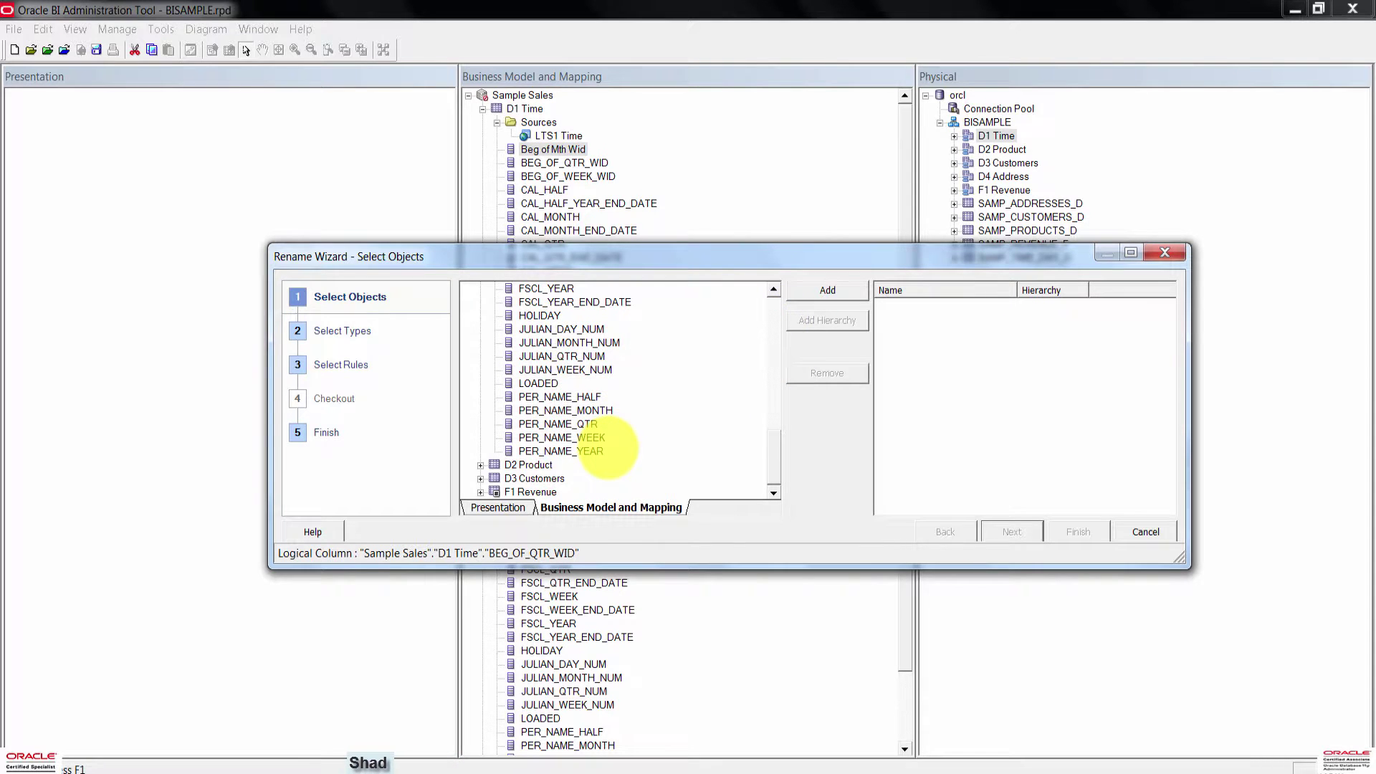
left_click(562, 451, "shift")
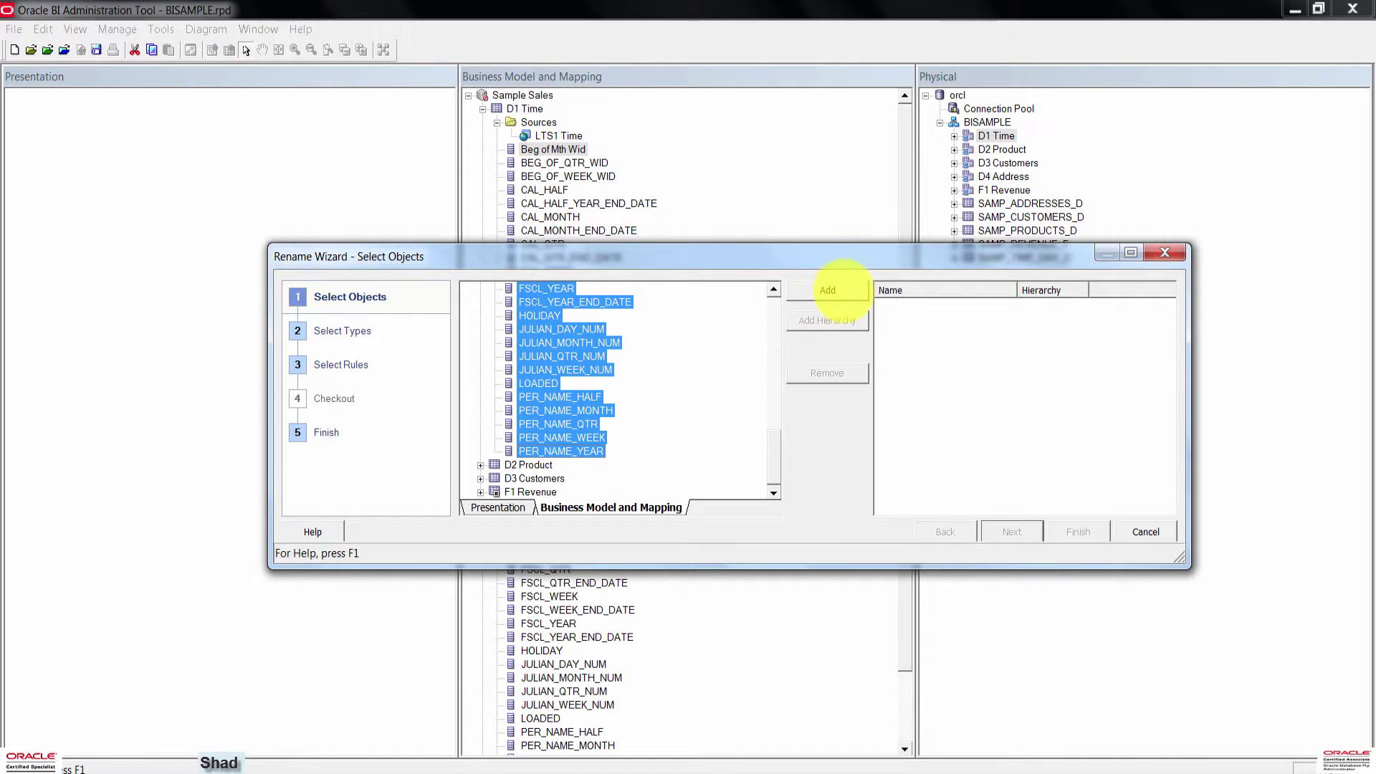
left_click(837, 290)
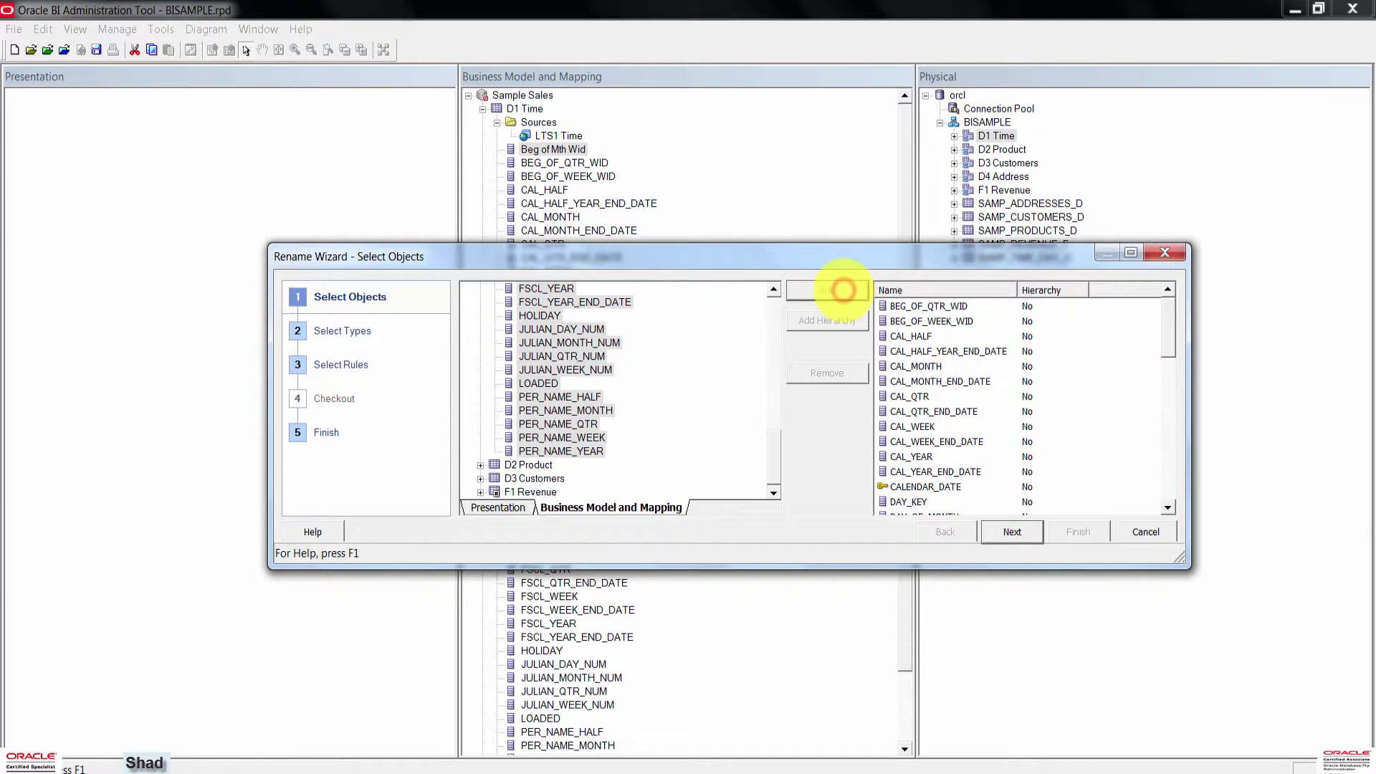
scroll(473, 309, "up", 10)
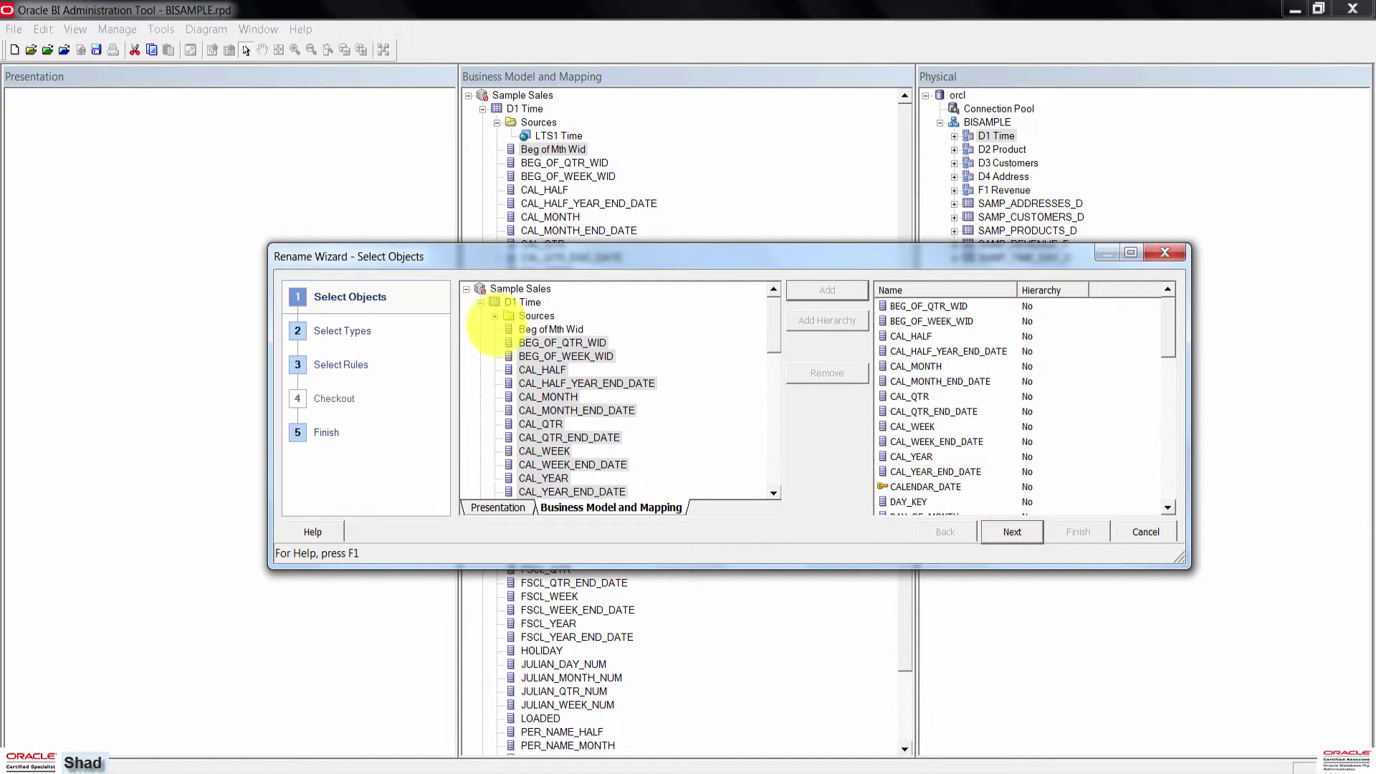
Add the D2 Product columns ATTRIBUTE_1 through TYPE_KEY to the rename list
left_click(480, 302)
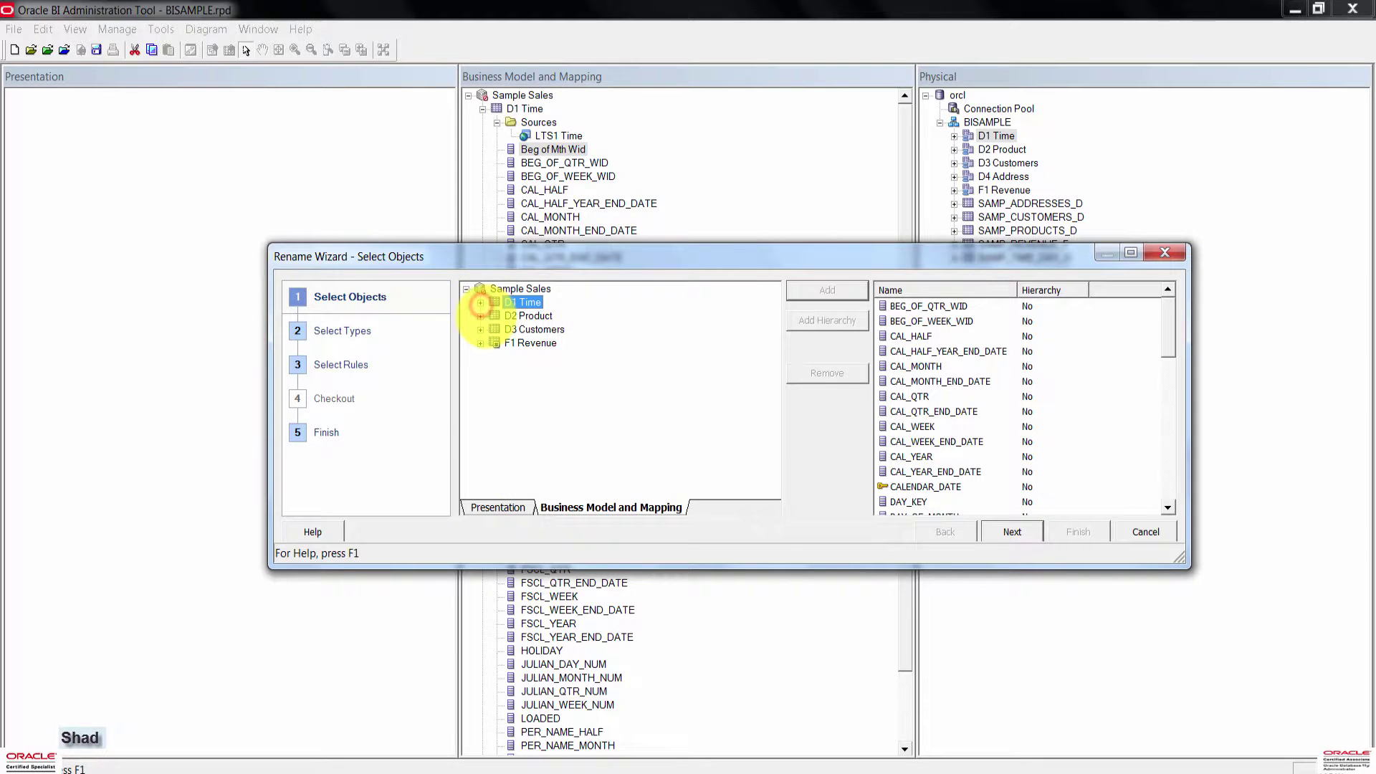
left_click(480, 315)
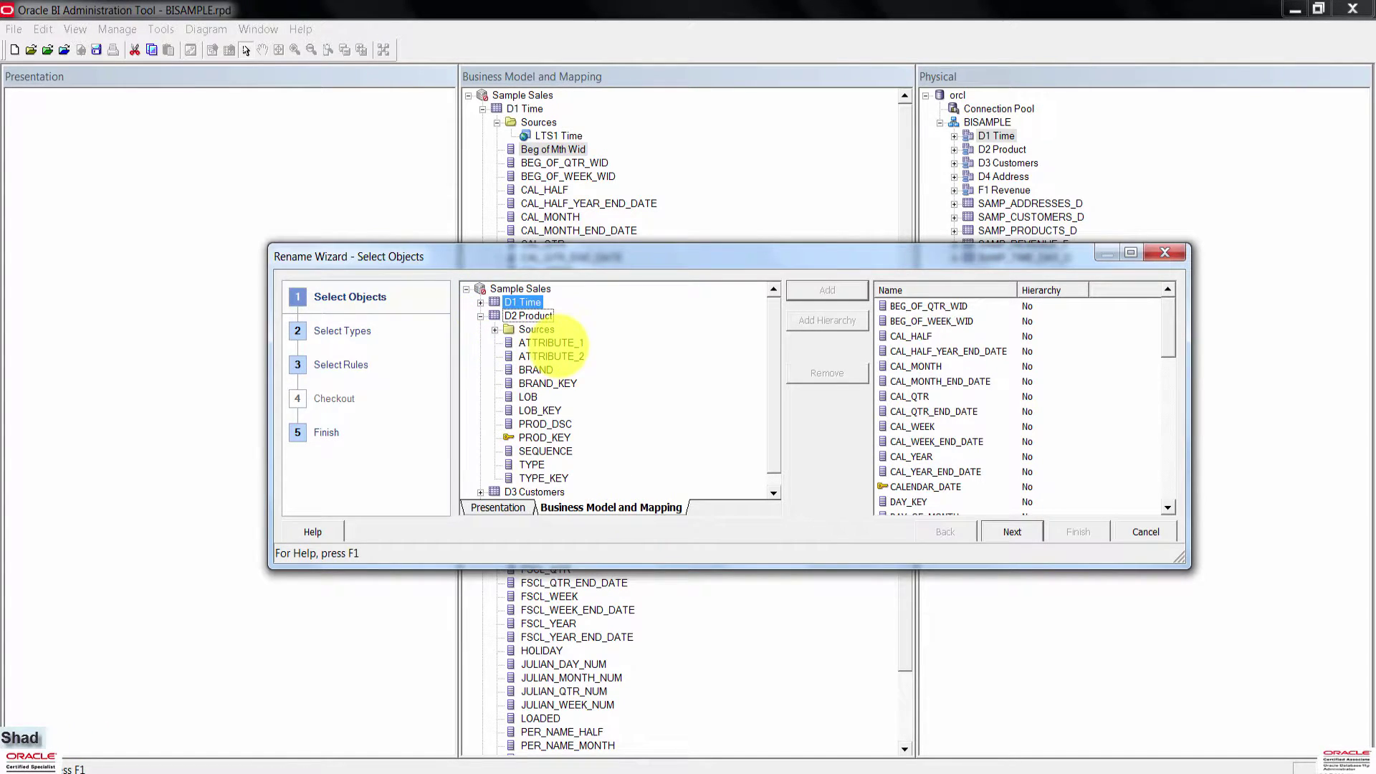
left_click(558, 342)
scroll(539, 319, "down", 1)
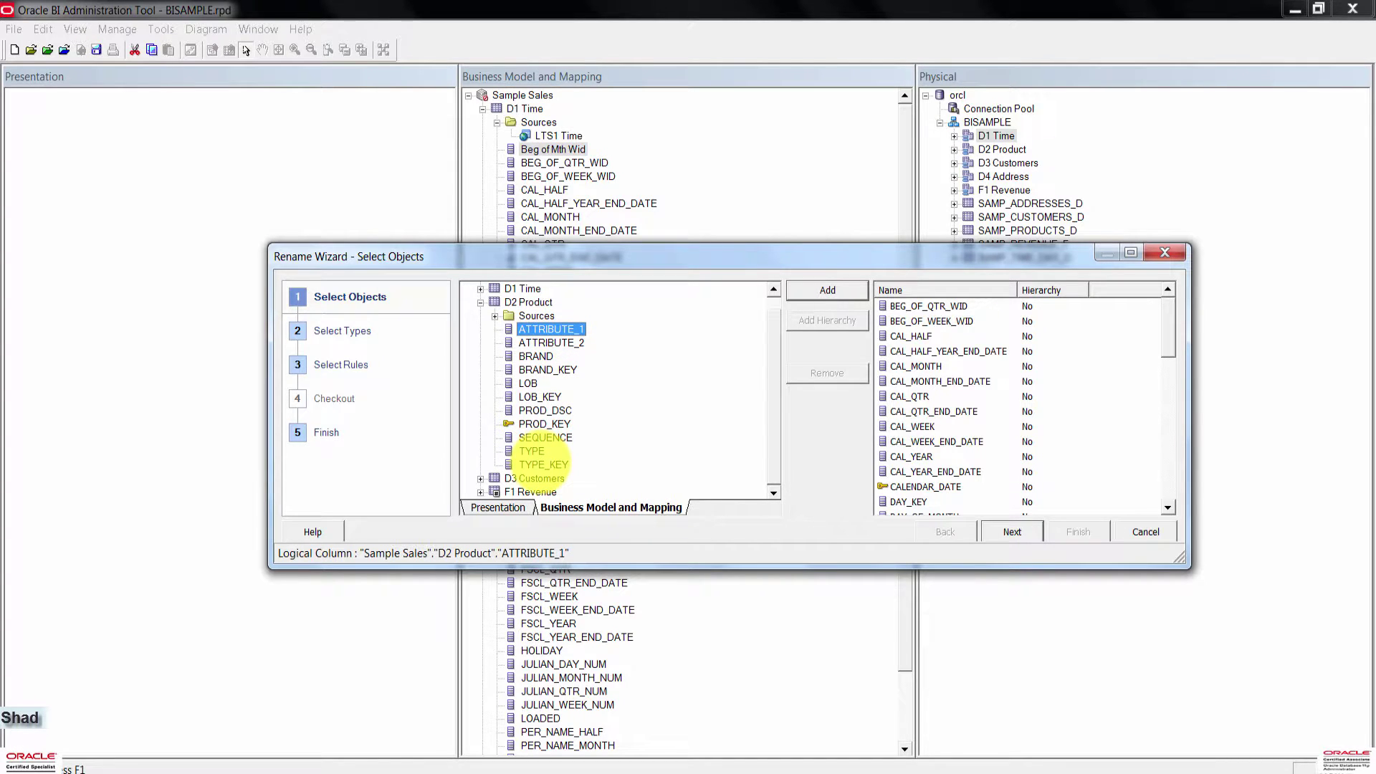
left_click(543, 464, "shift")
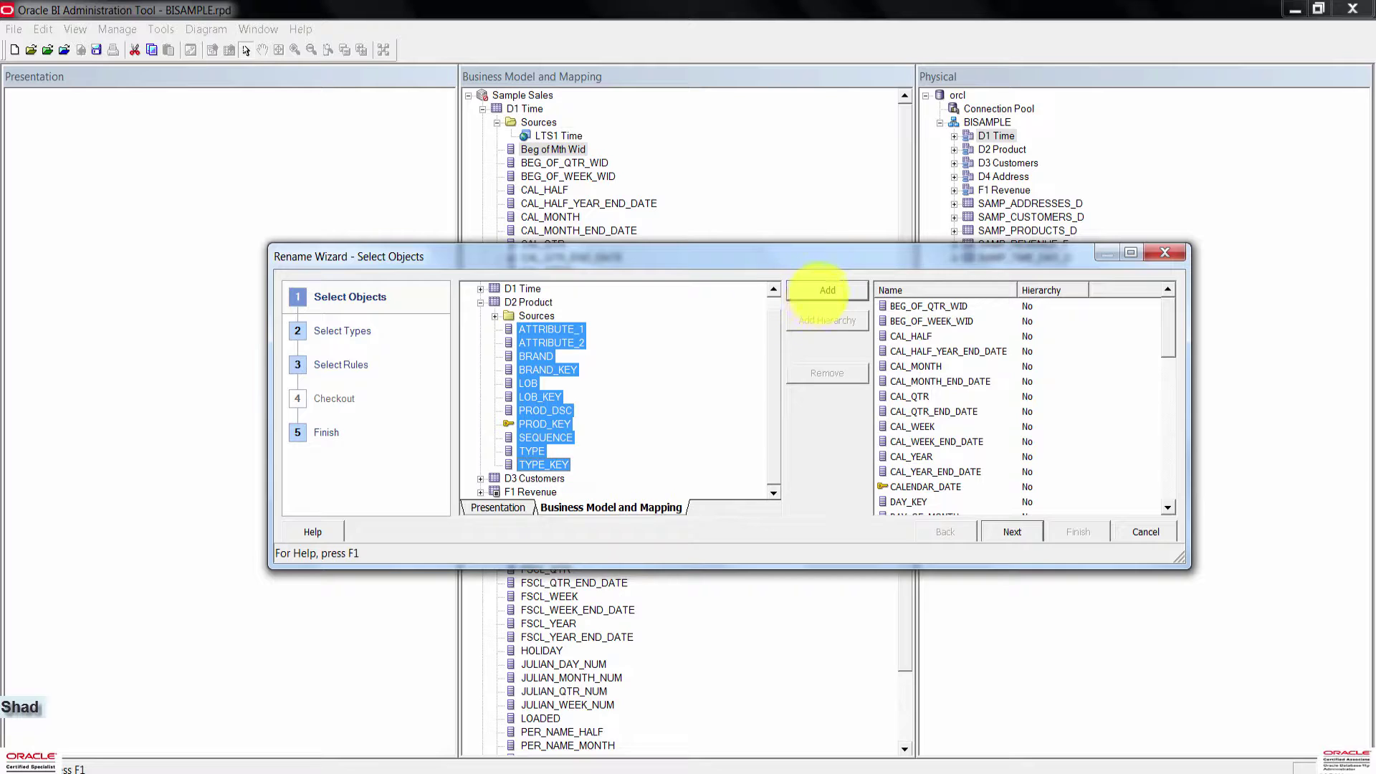
left_click(827, 289)
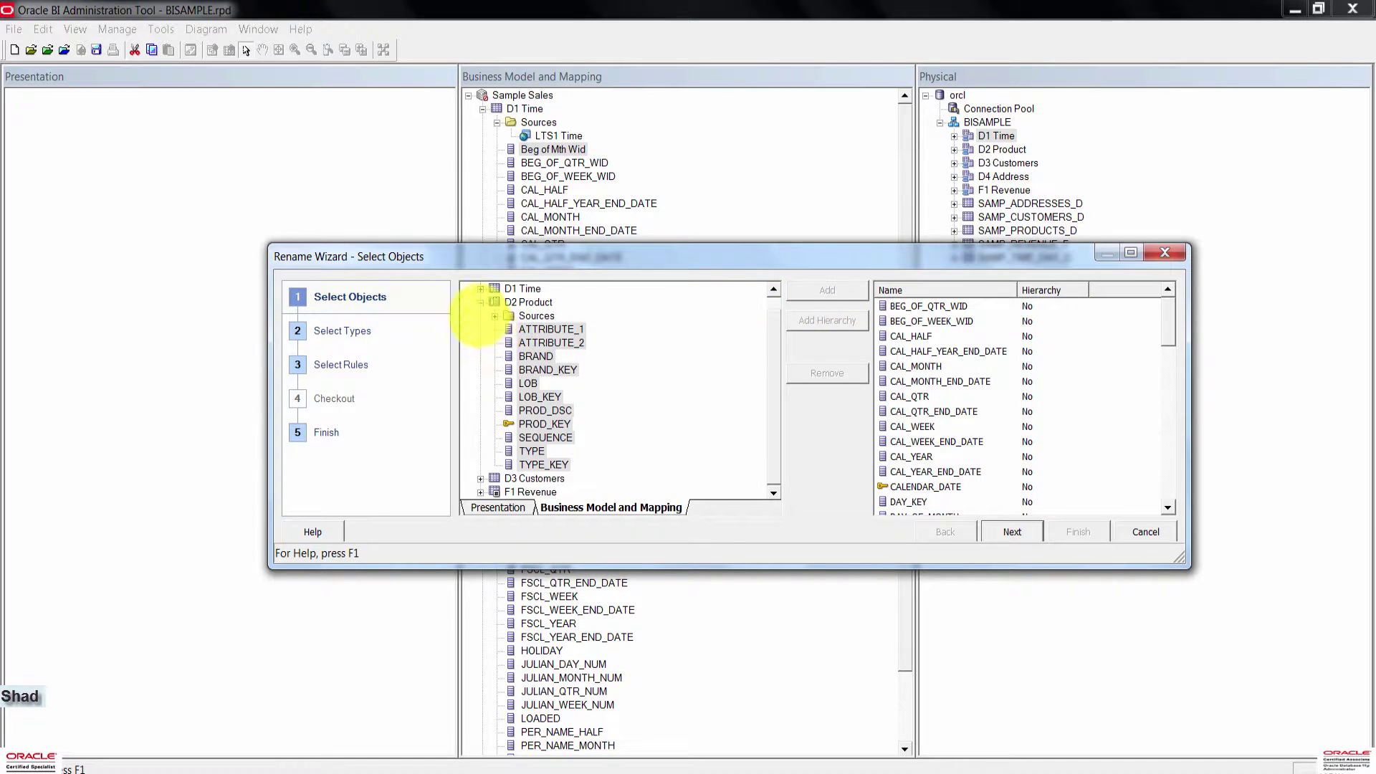
Add the D3 Customers columns ADDRESS_KEY through TYPE_KEY to the rename list
left_click(480, 302)
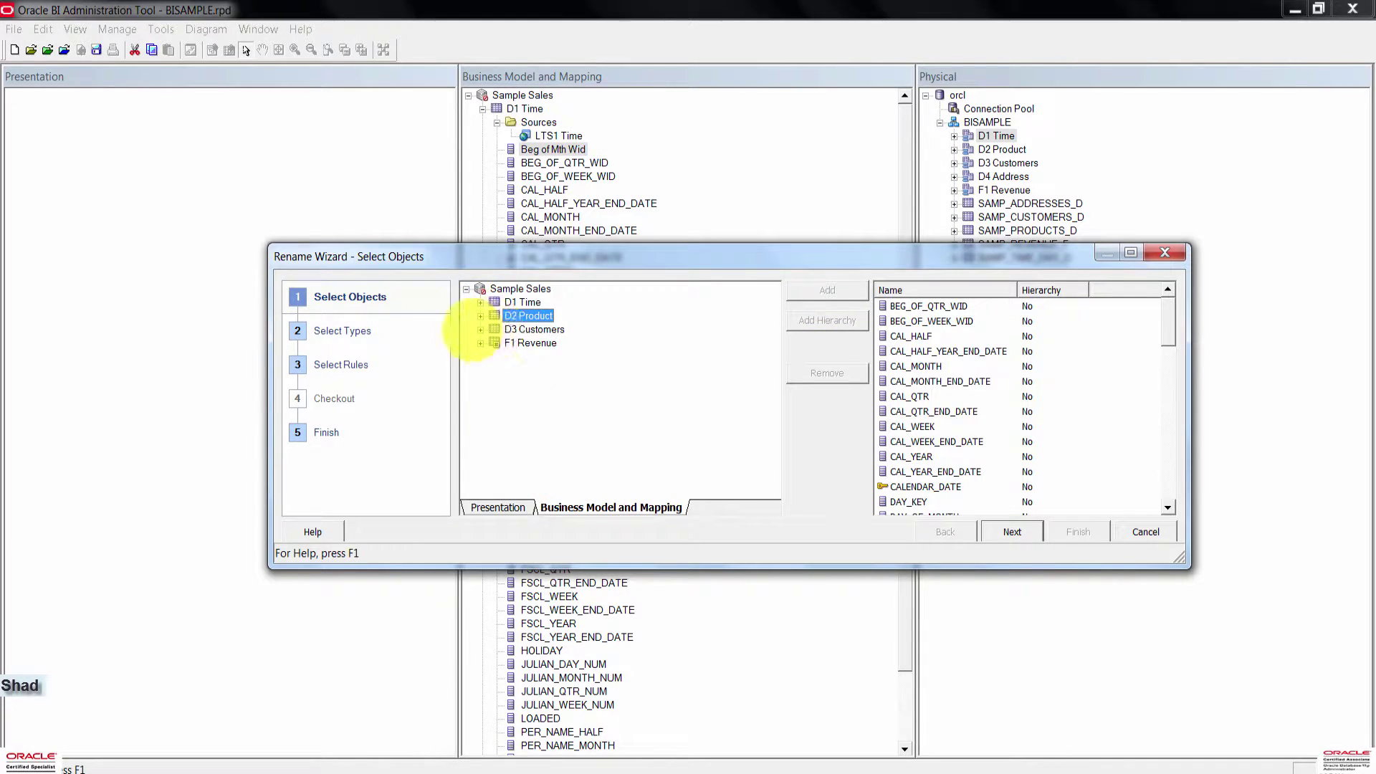
left_click(480, 329)
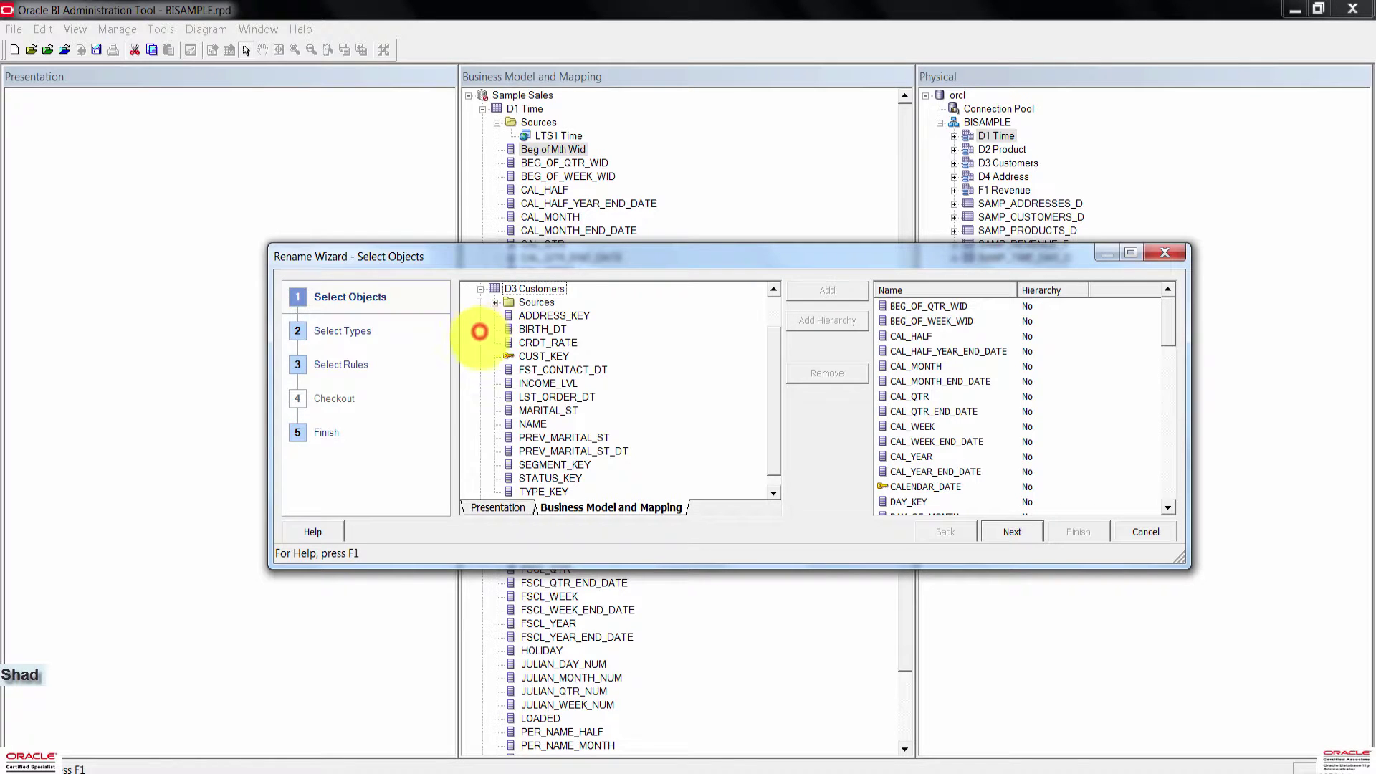
left_click(531, 316)
left_click(537, 478, "shift")
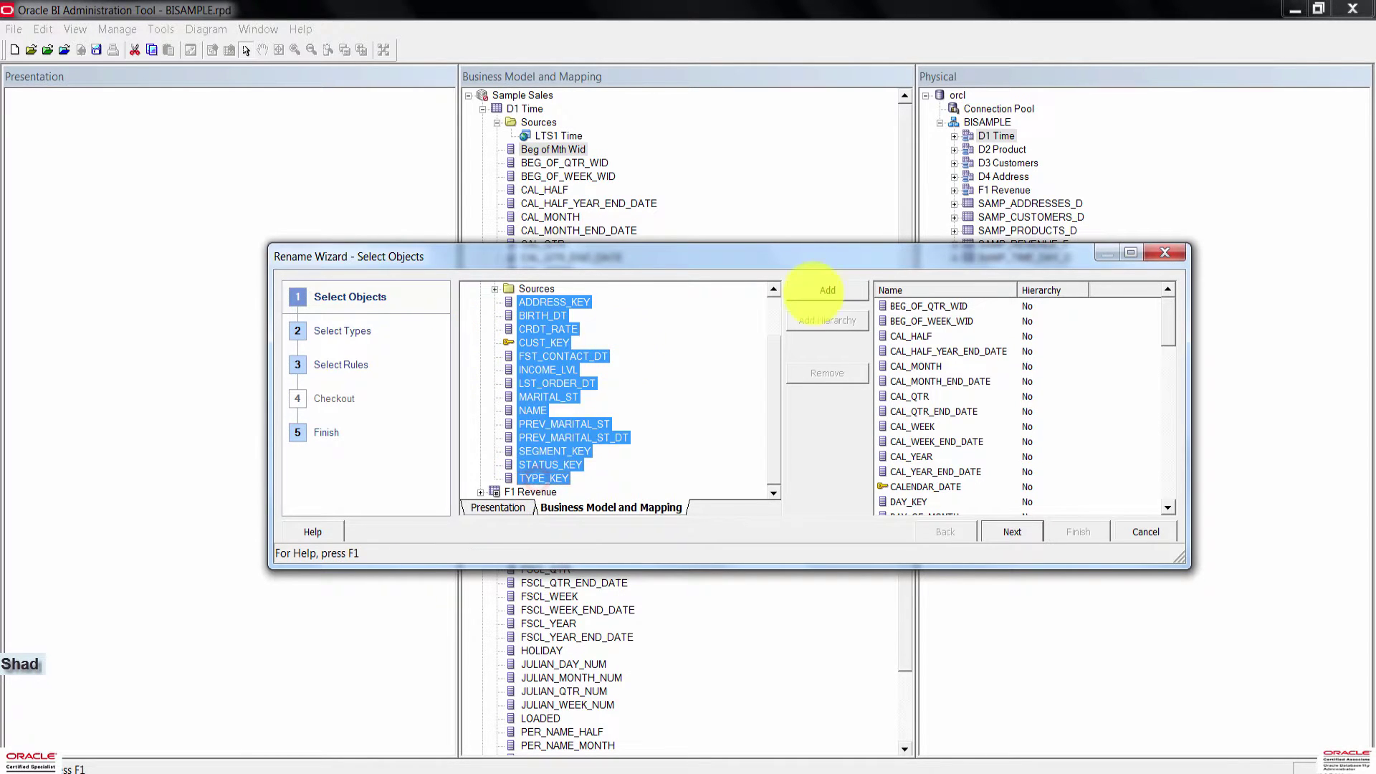
left_click(813, 291)
scroll(609, 373, "up", 2)
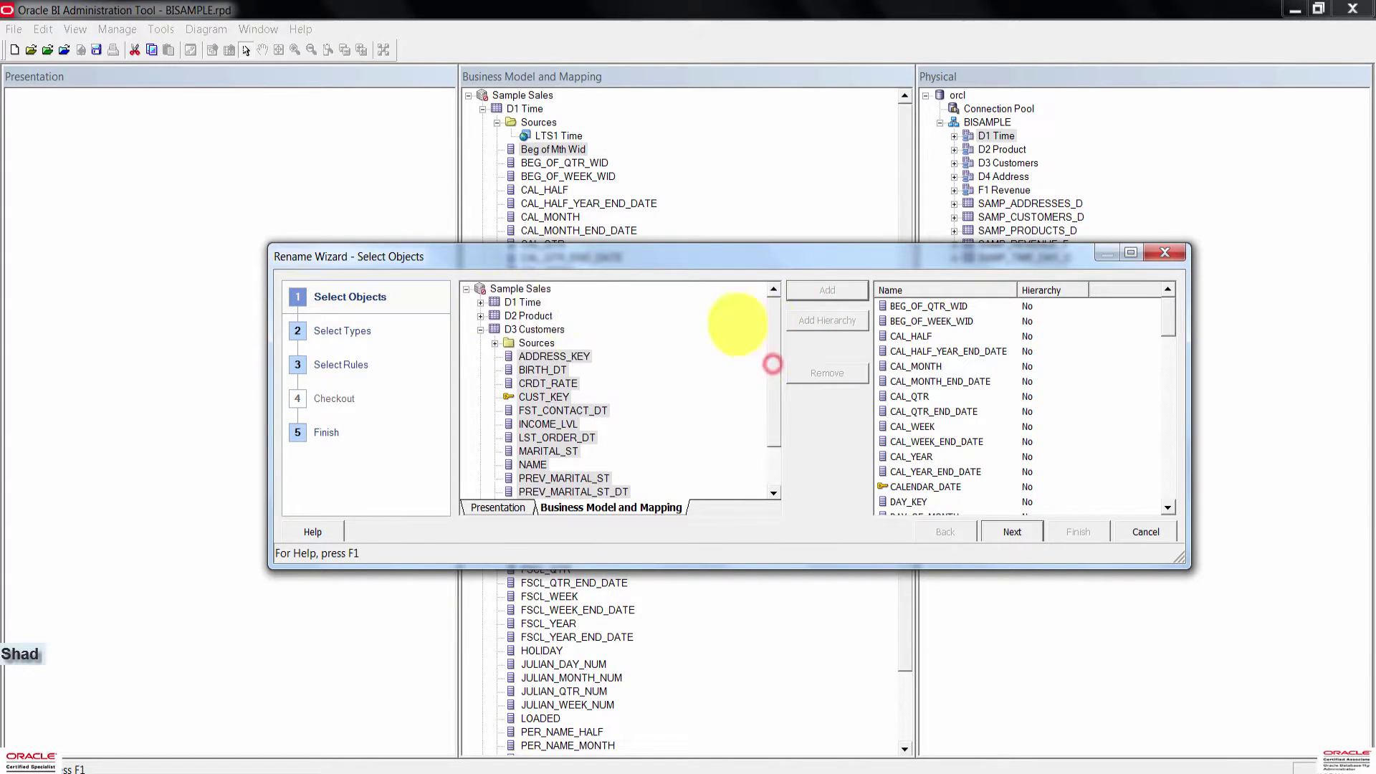
Add the F1 Revenue columns through UNITS to the rename list
left_click(480, 329)
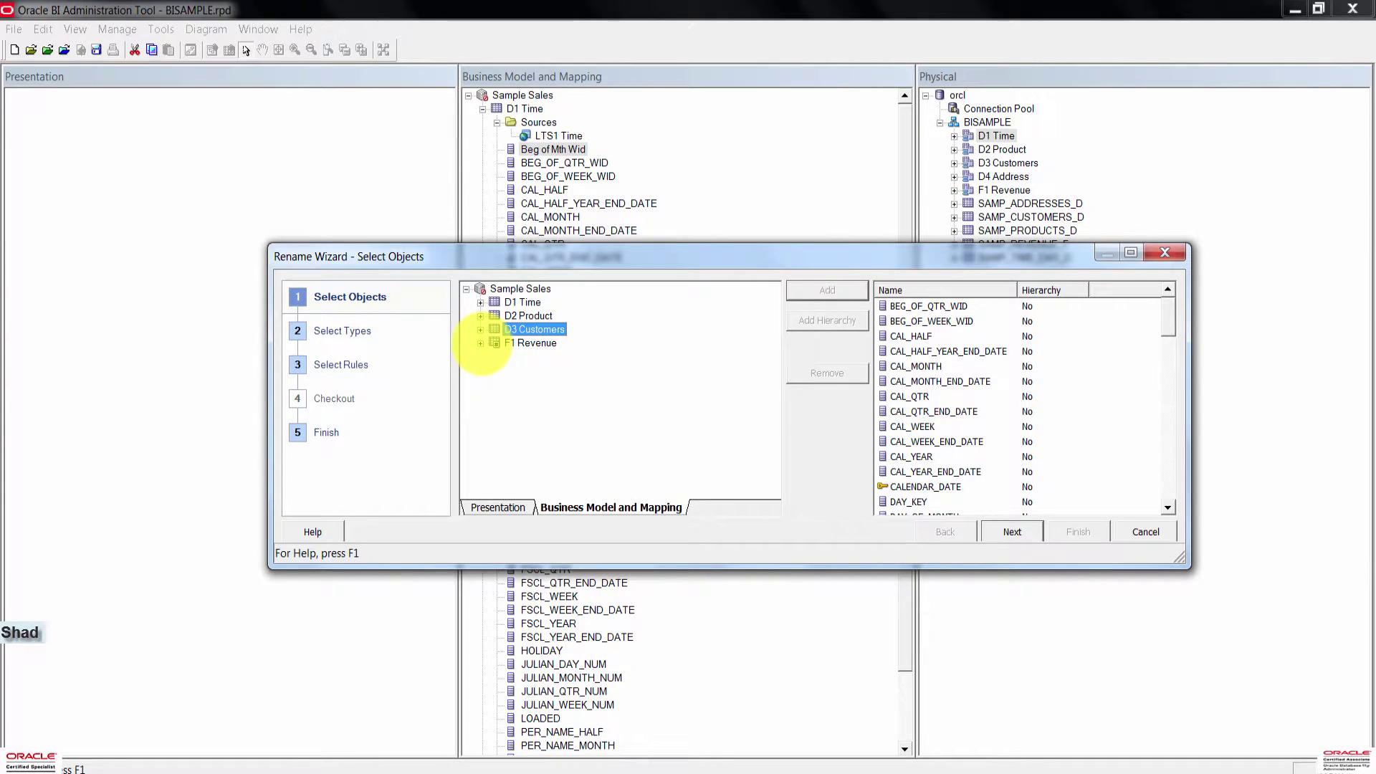
left_click(480, 343)
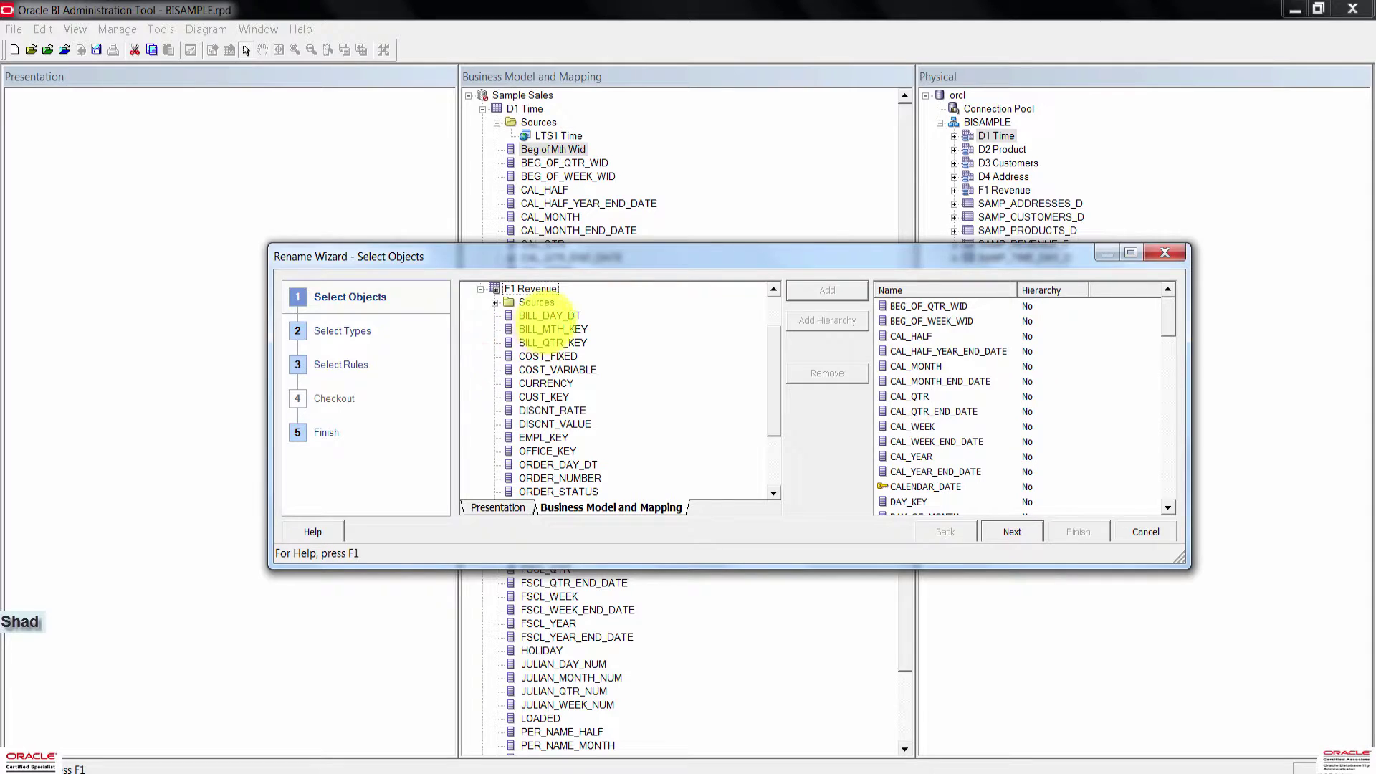
left_click(548, 317)
scroll(551, 344, "down", 3)
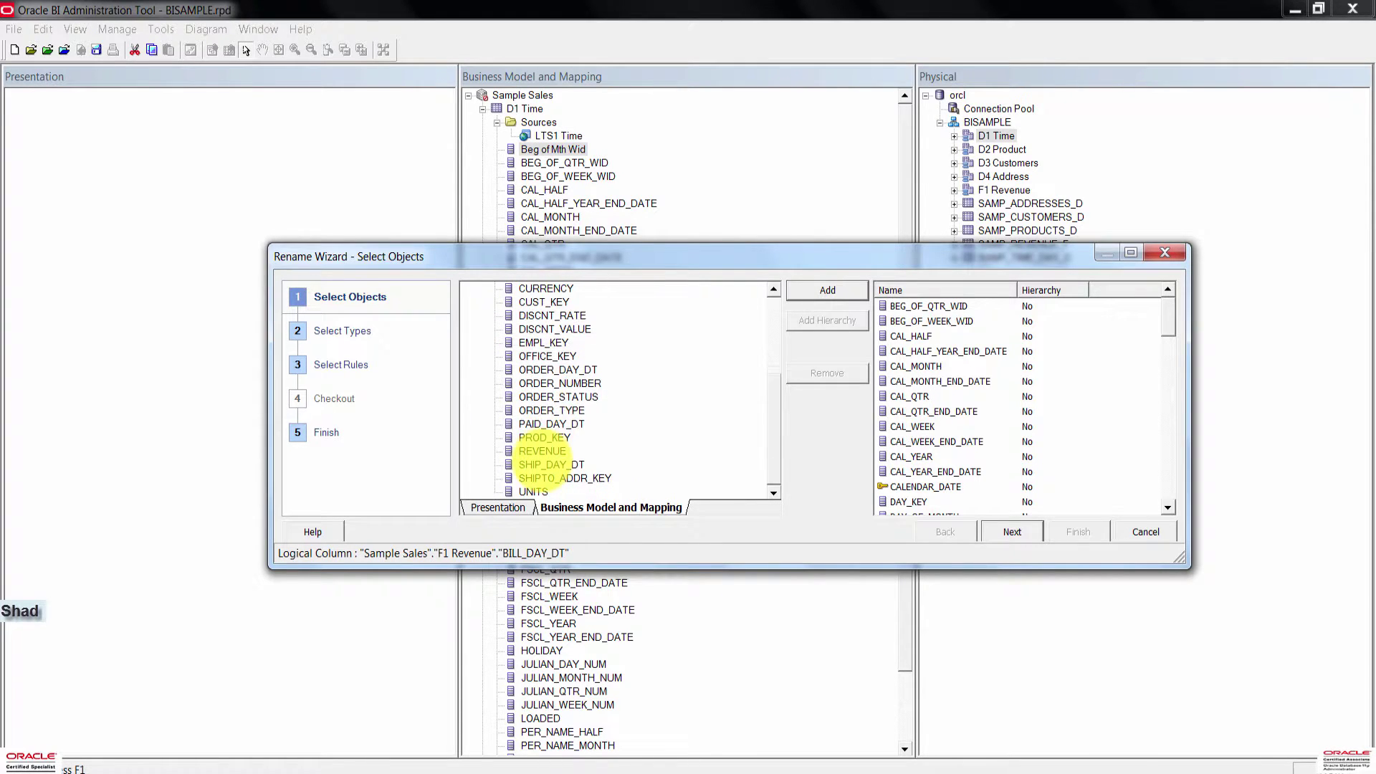
left_click(539, 492, "shift")
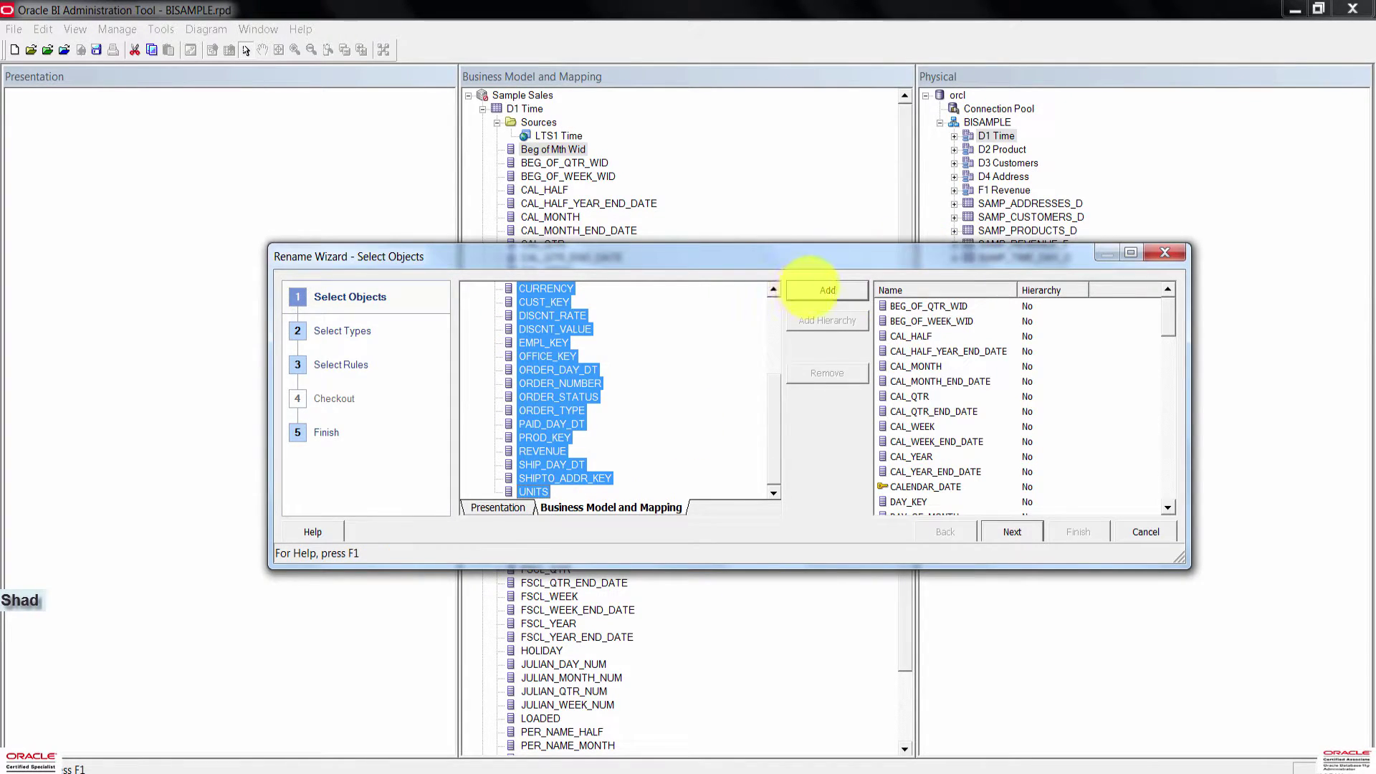
left_click(811, 288)
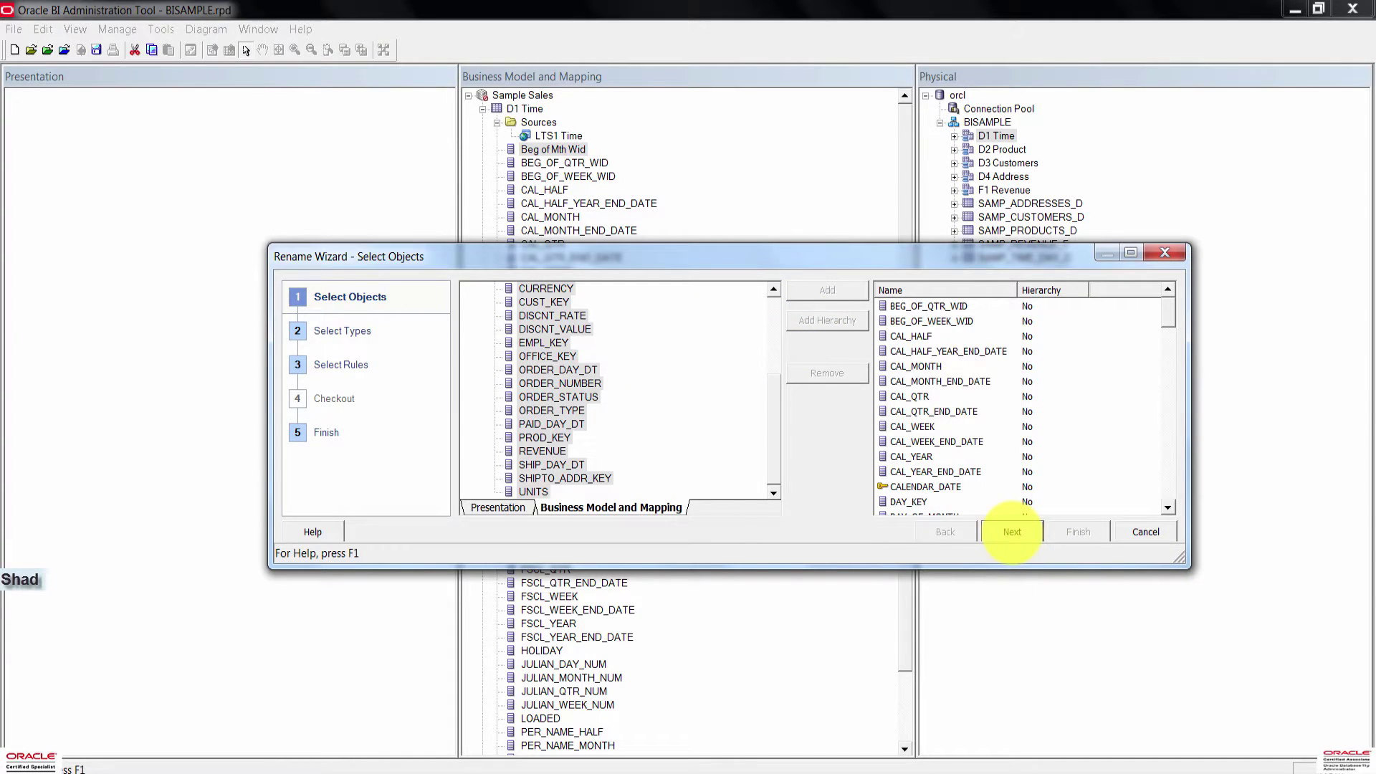
Keep Logical Column as the only type and advance to the Select Rules step
left_click(1012, 532)
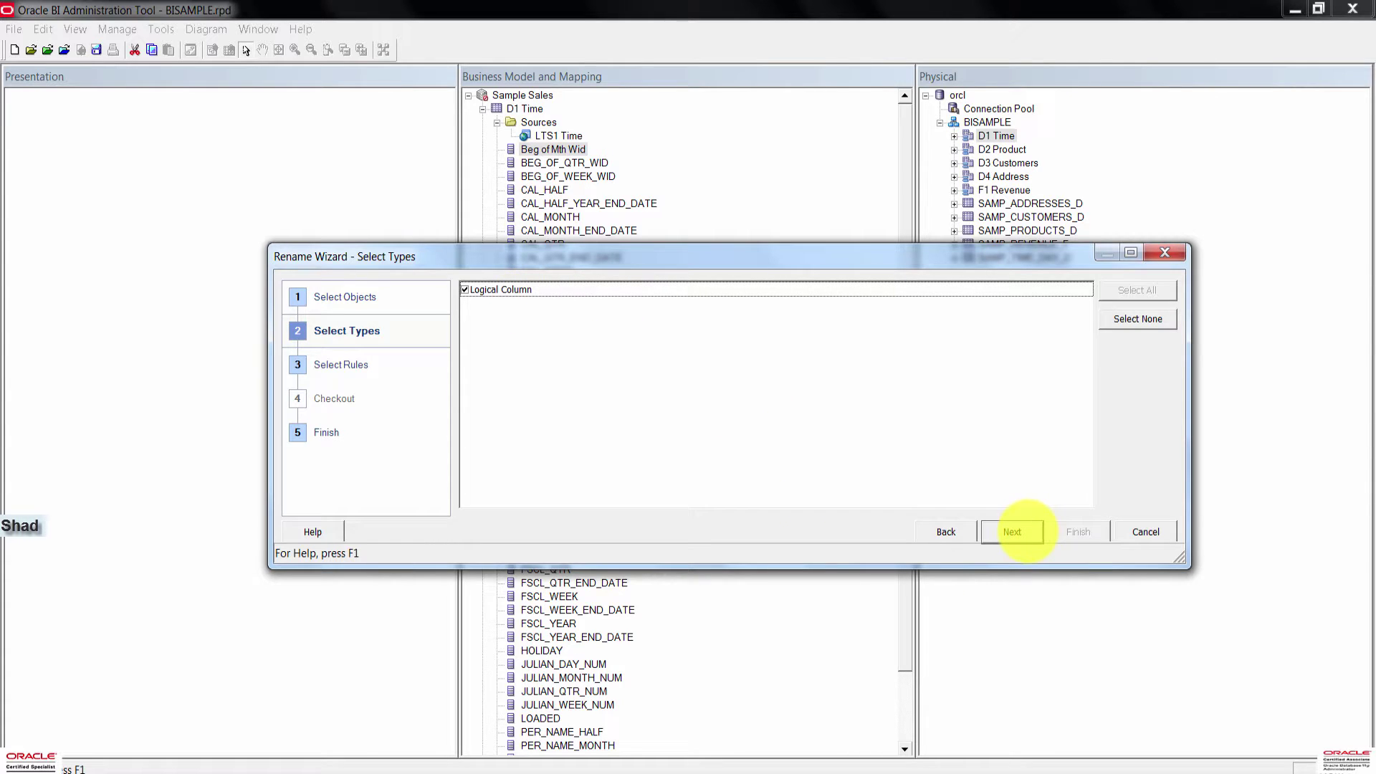
left_click(1027, 532)
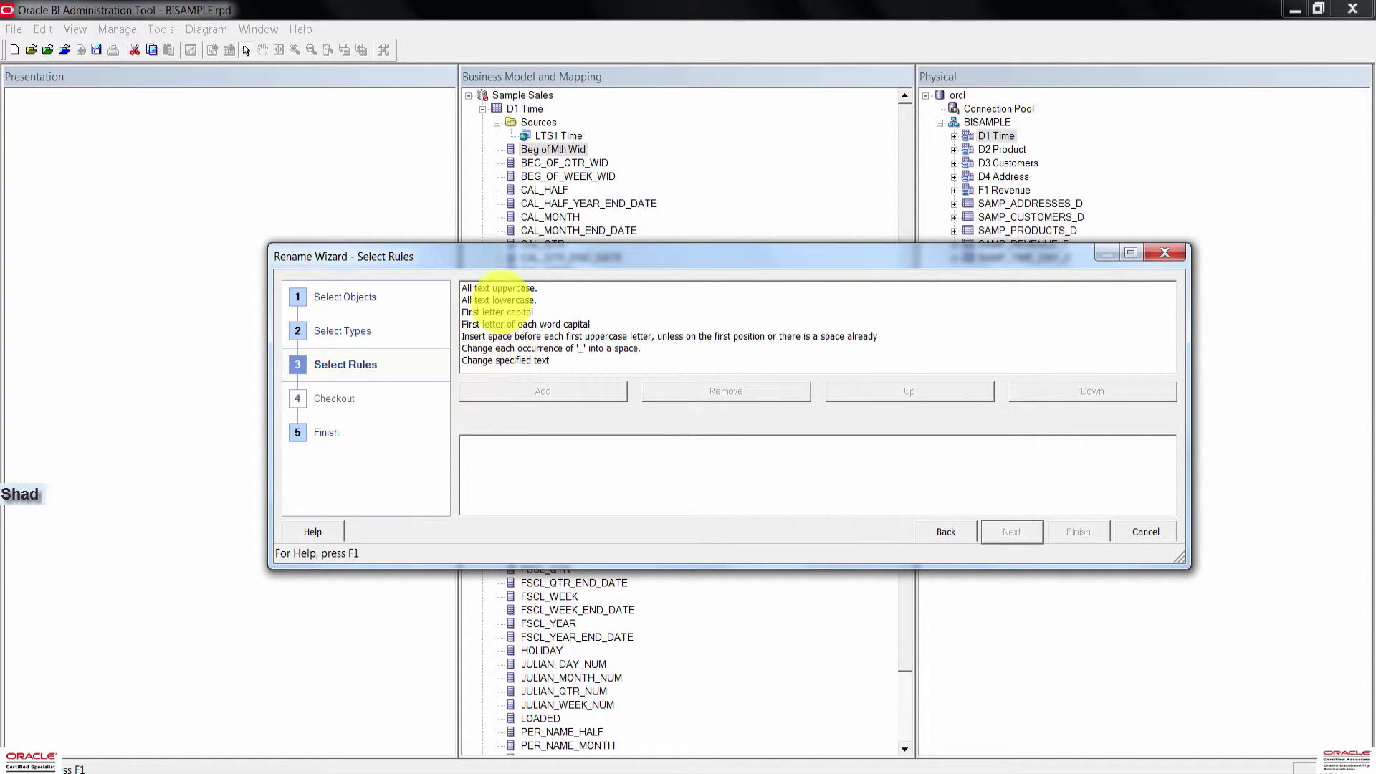
Add the all-lowercase, underscore-to-space and capitalise-each-word rules, then preview the renames
left_click(502, 300)
left_click(526, 395)
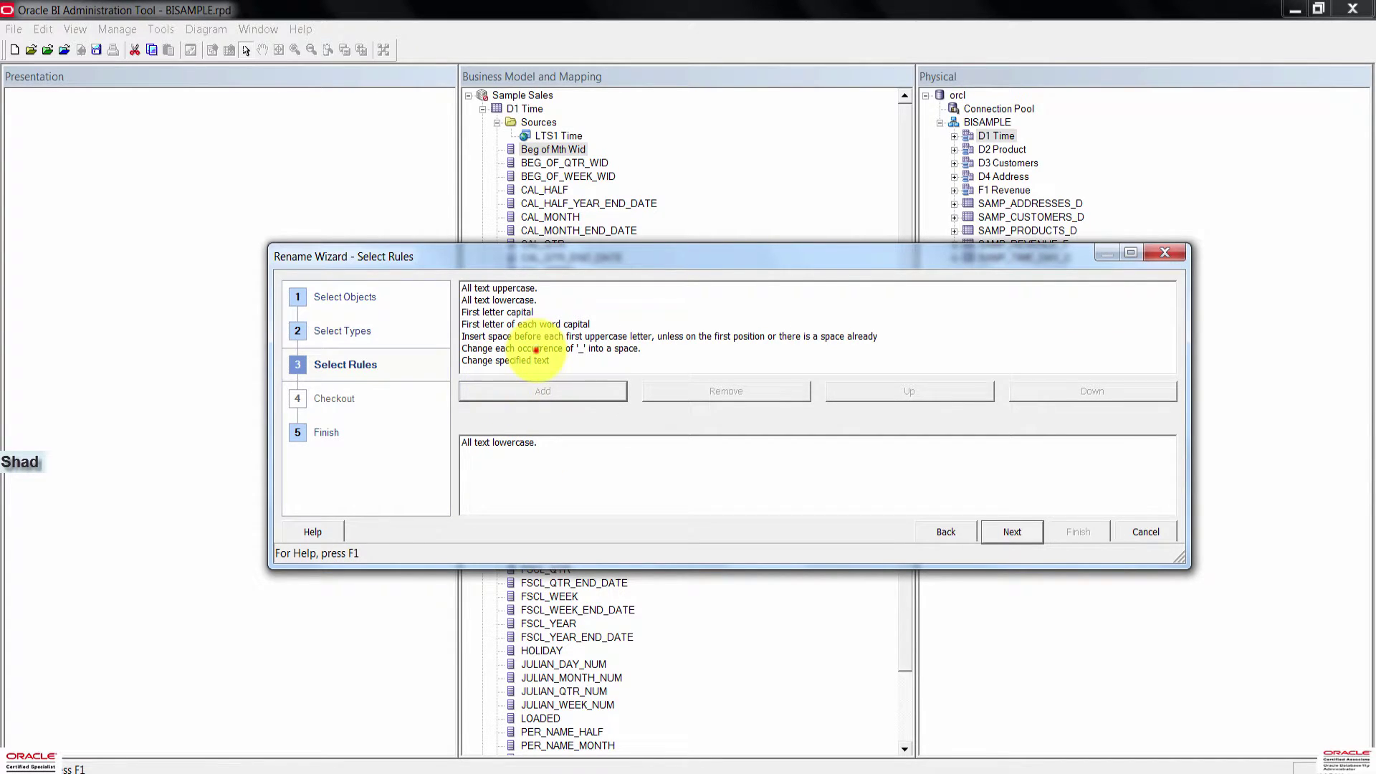
left_click(536, 350)
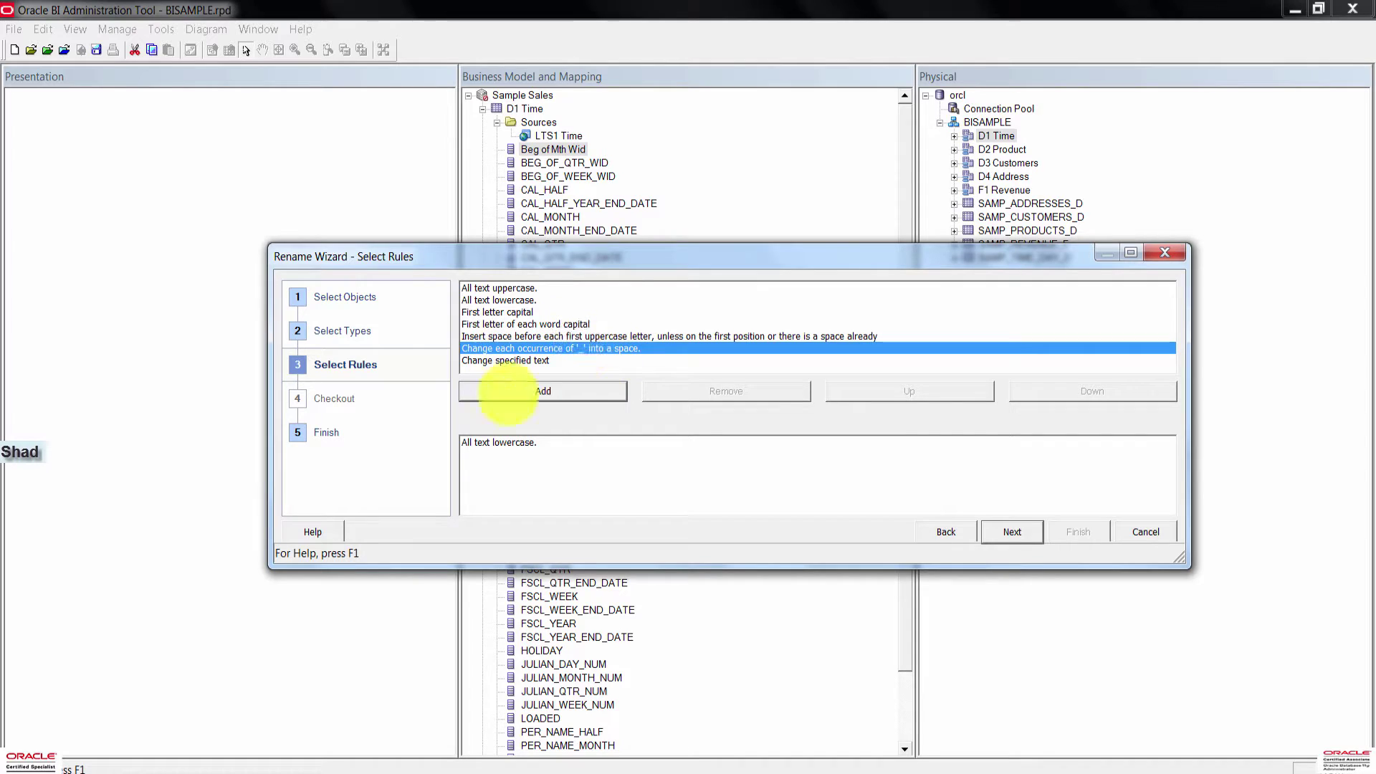
left_click(545, 391)
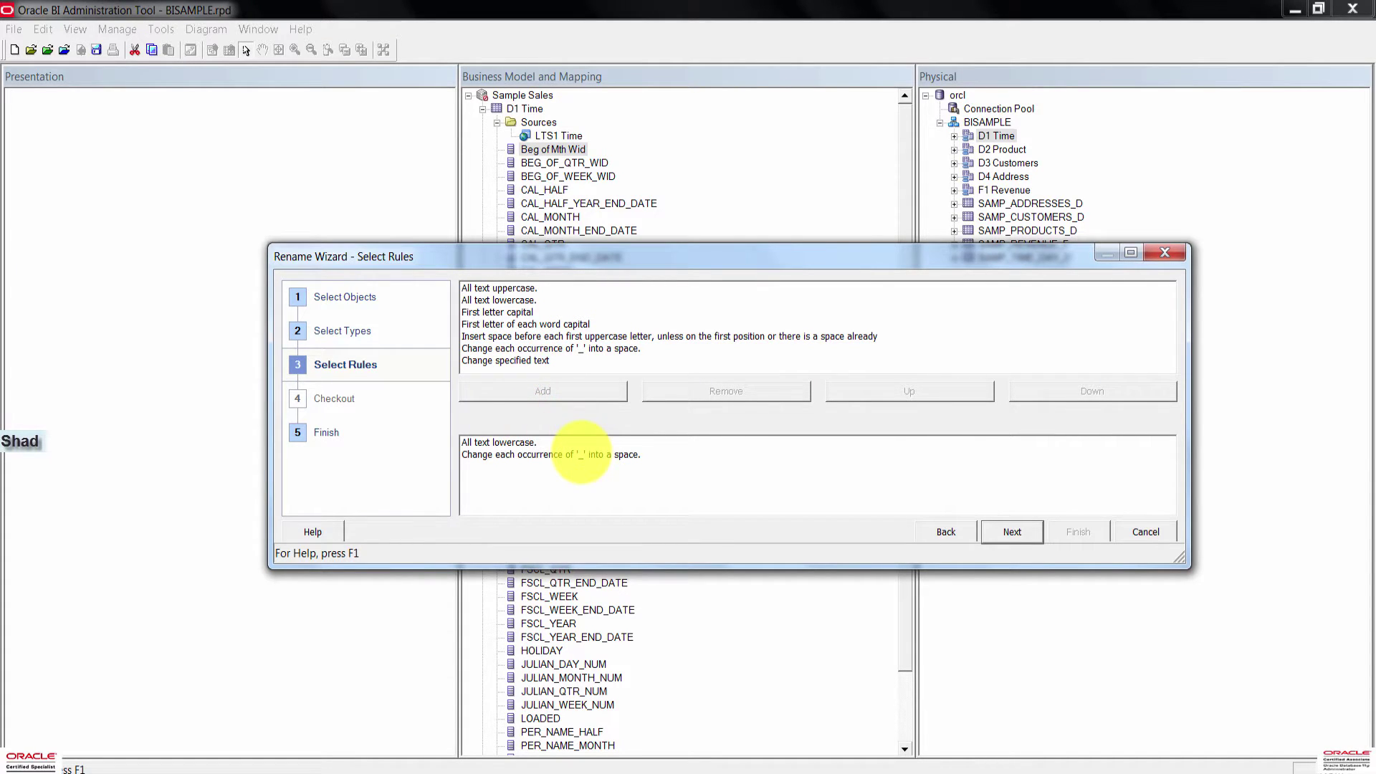
left_click(578, 324)
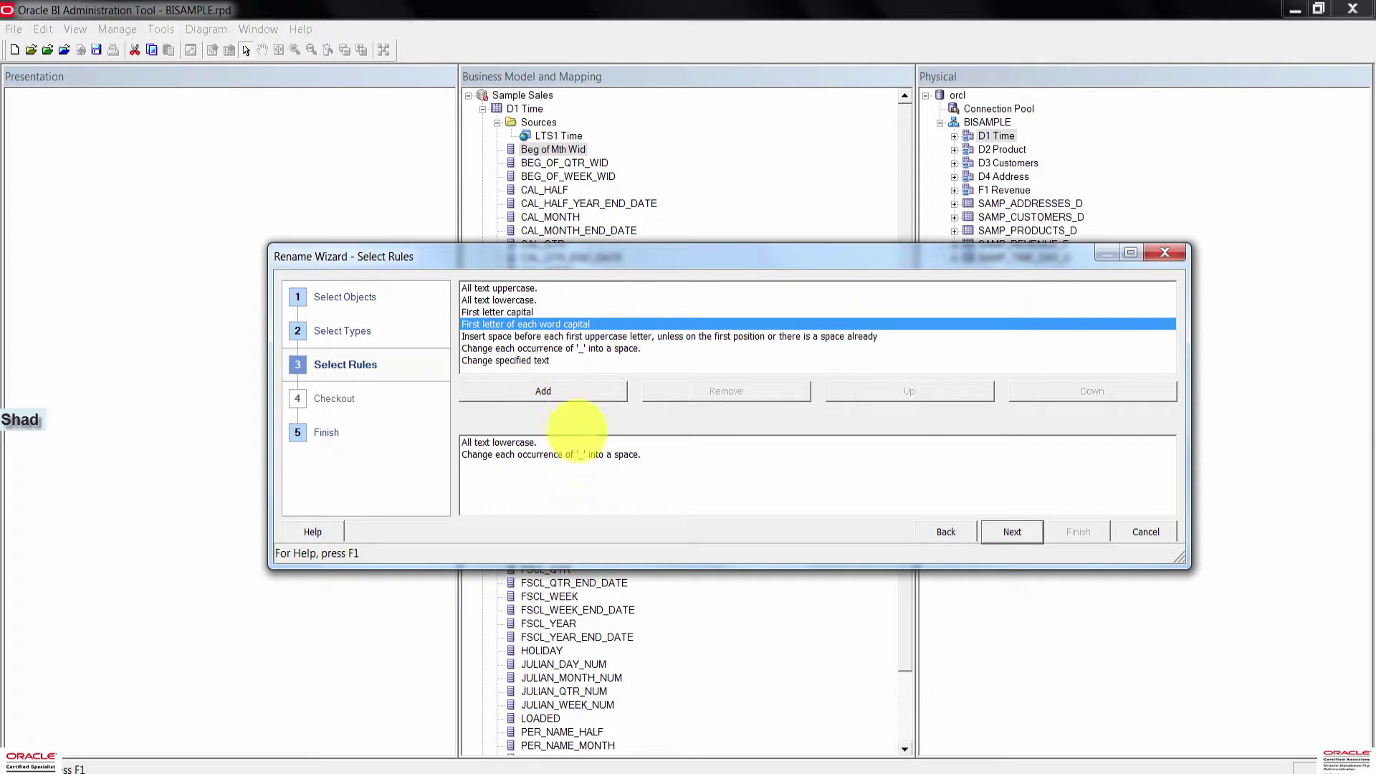
left_click(568, 389)
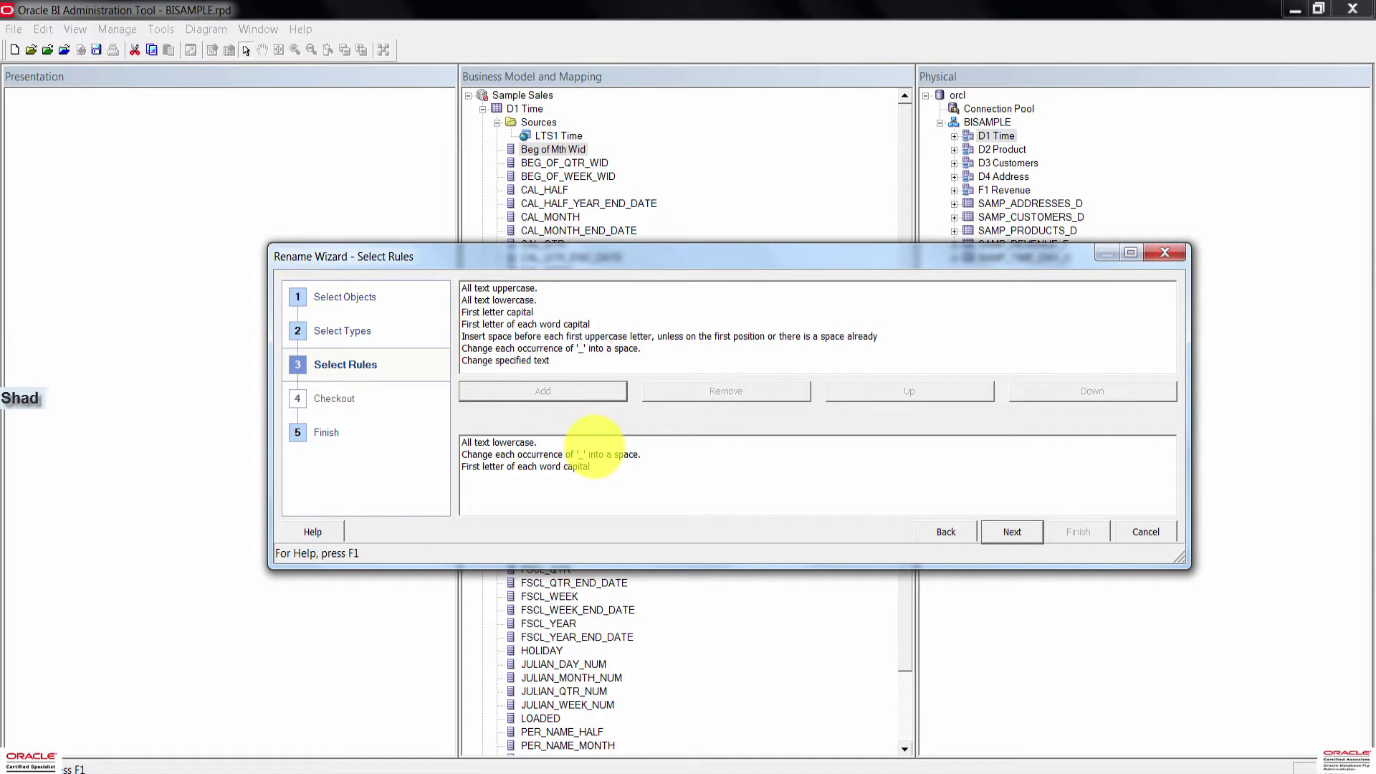
left_click(1012, 532)
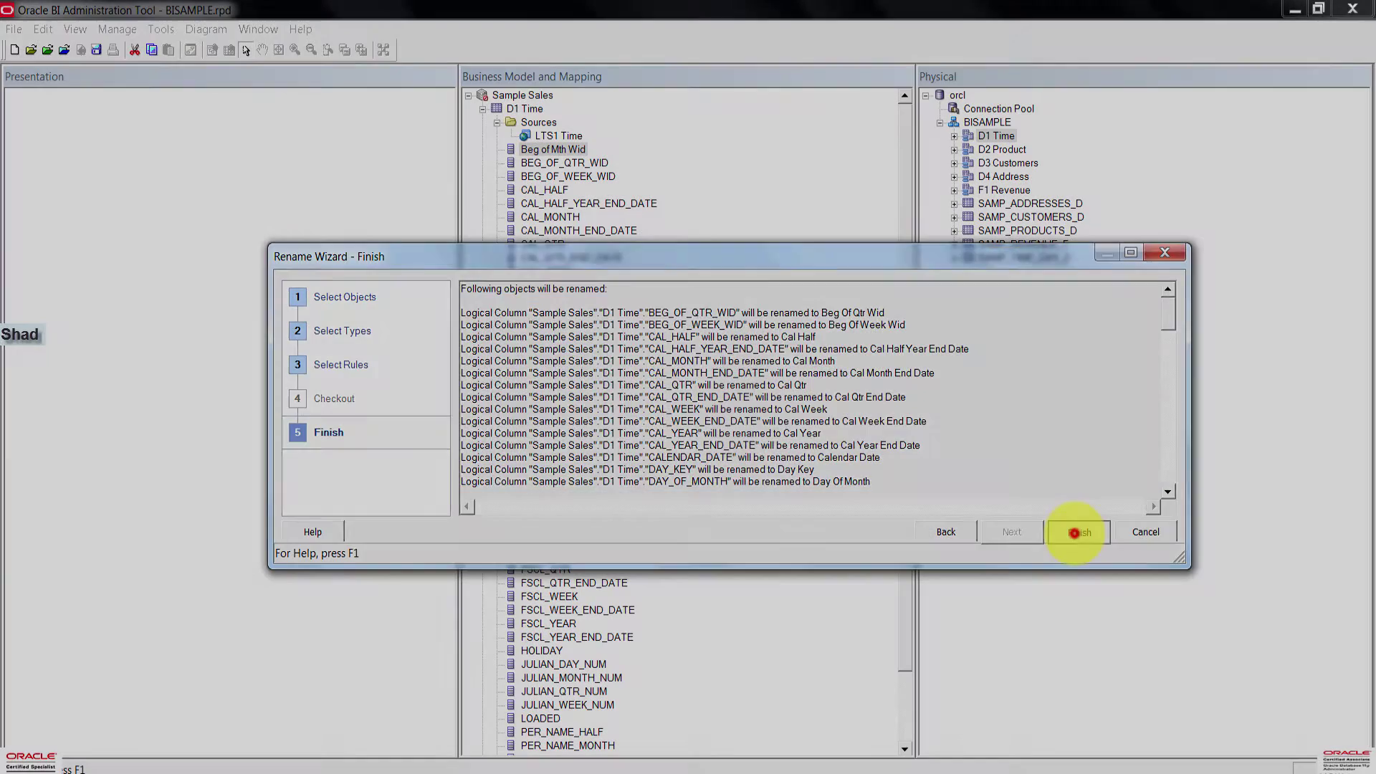
Finish the Rename Wizard, check the renamed D1 Time columns like Beg Of Mth Wid, then collapse D1 Time
left_click(1075, 532)
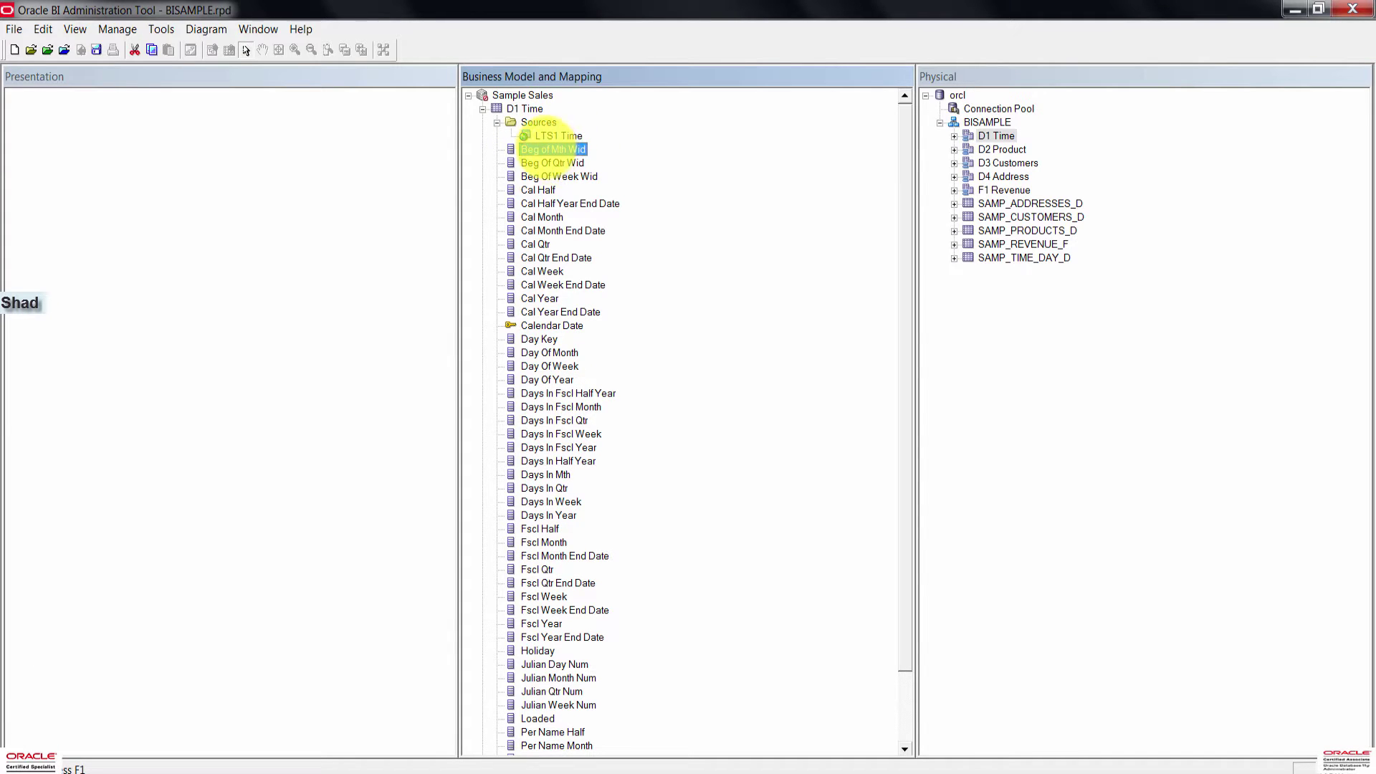
left_click(553, 148)
key("Down")
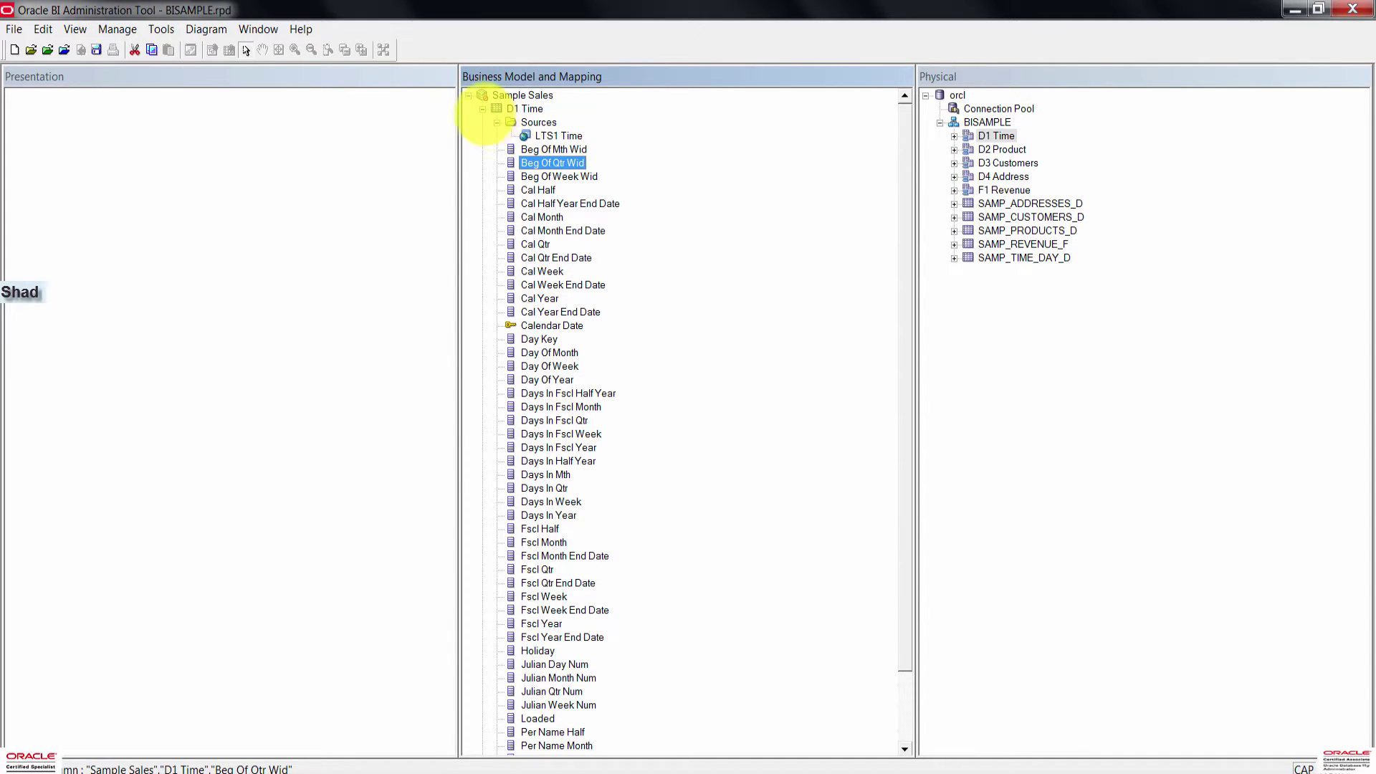
left_click(482, 108)
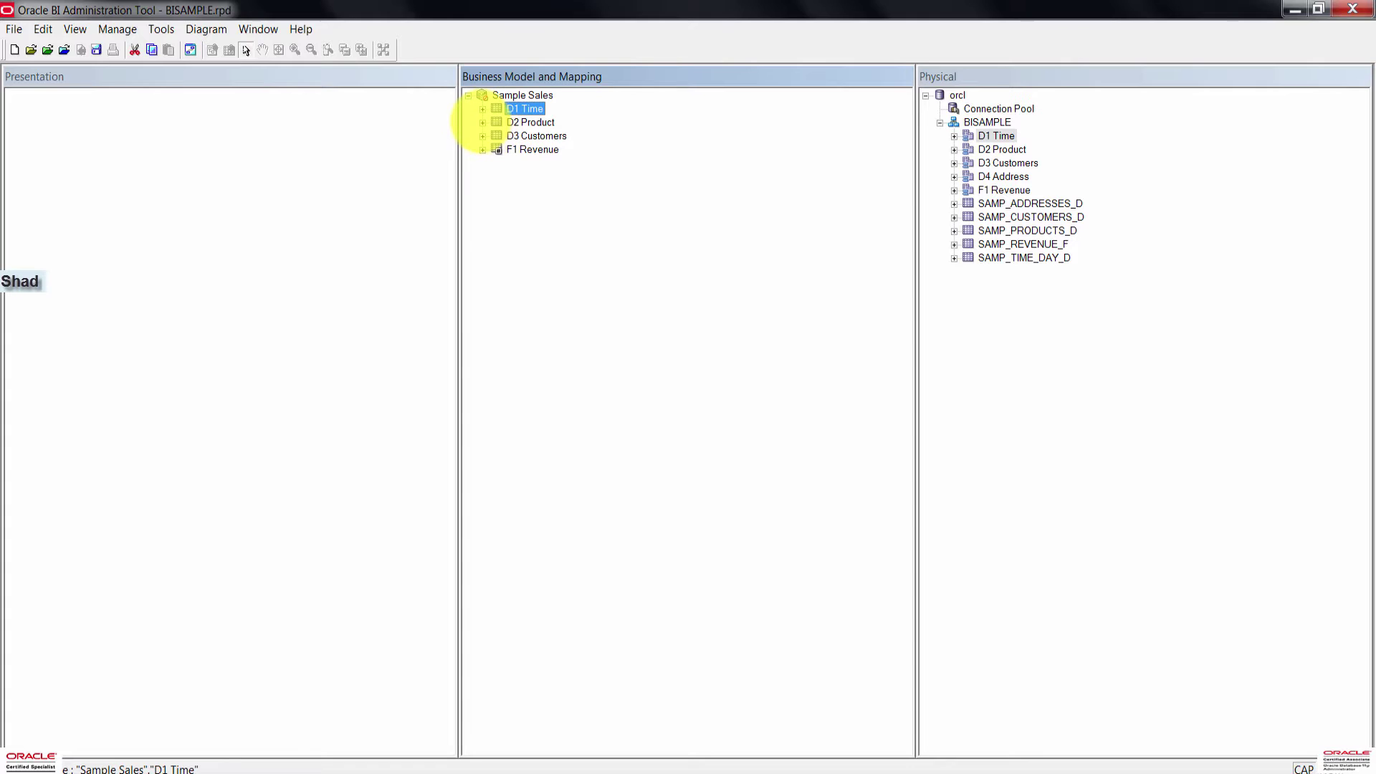
Review the renamed columns of D2 Product, D3 Customers and F1 Revenue, leaving all tables collapsed
left_click(482, 122)
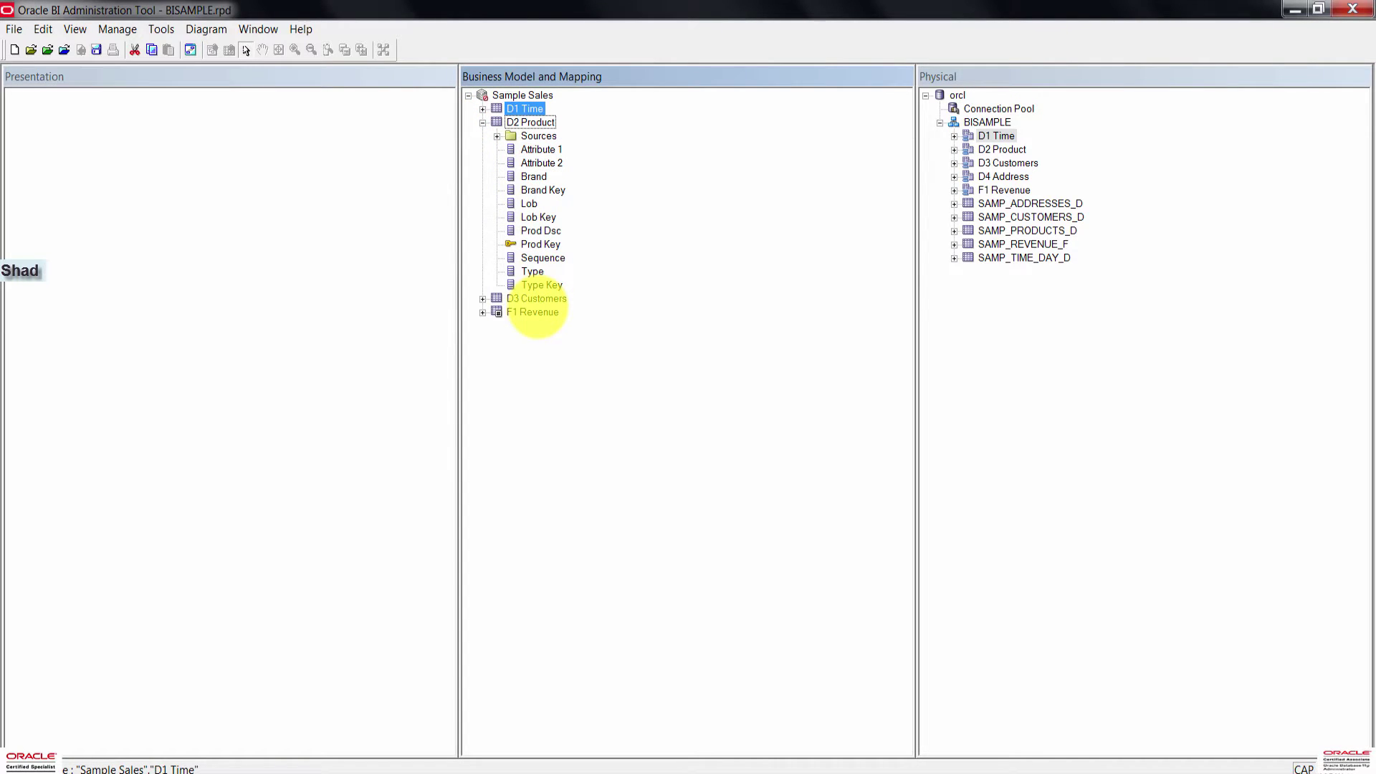
left_click(483, 122)
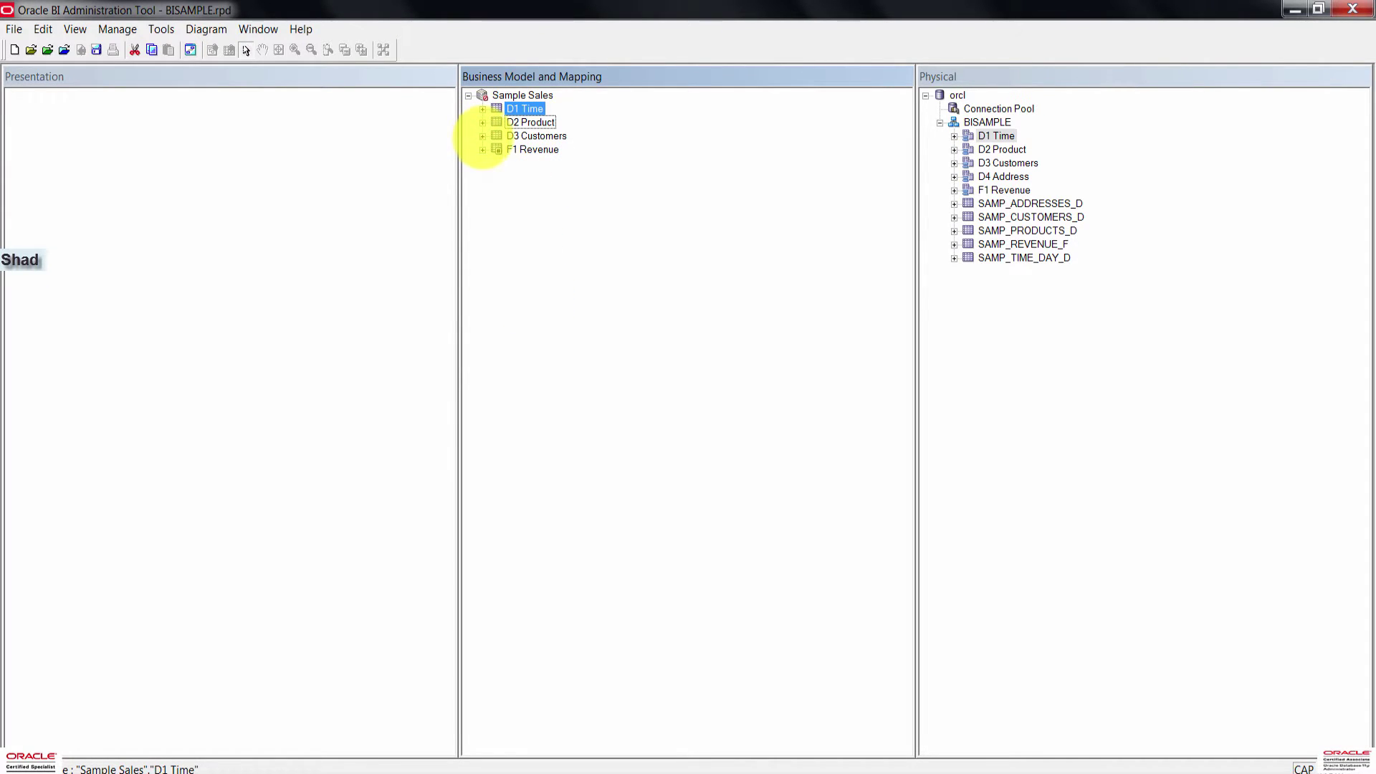
left_click(483, 135)
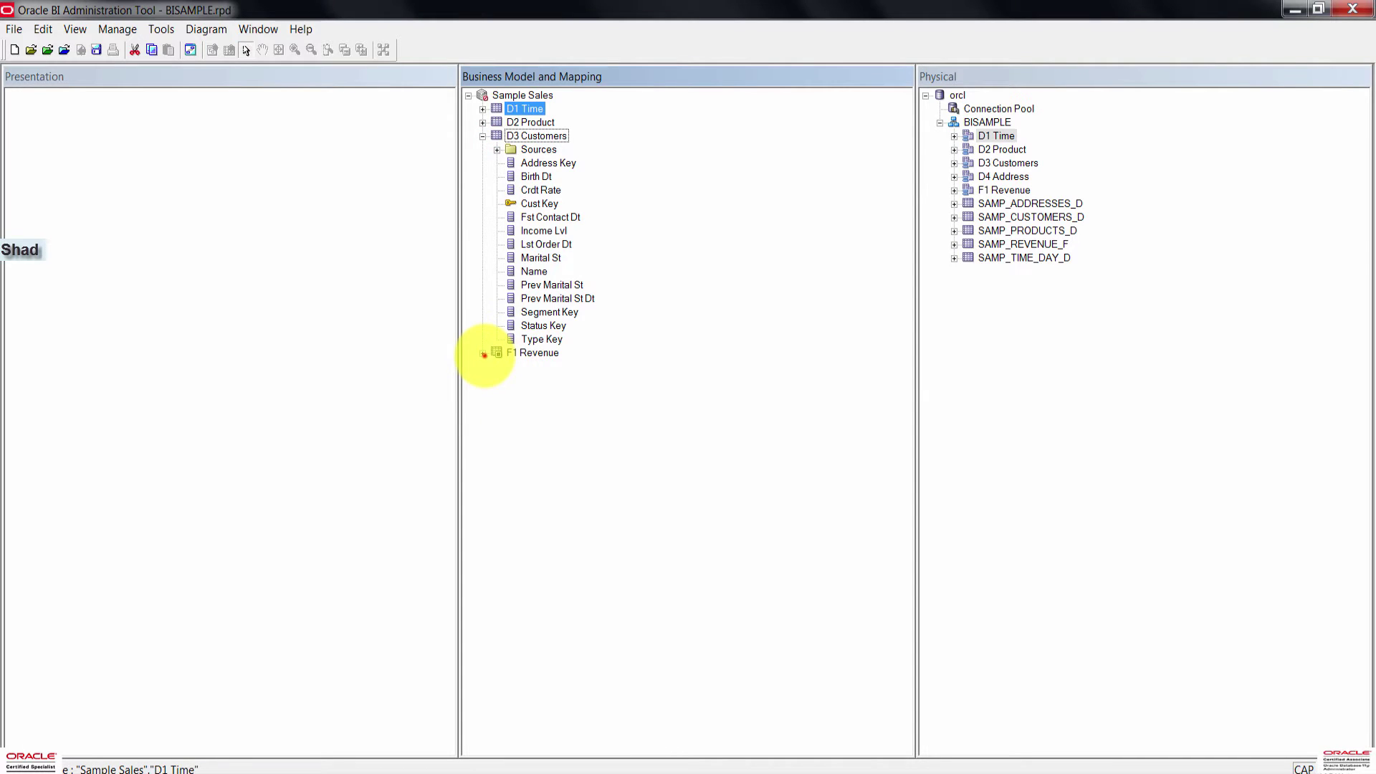
left_click(484, 352)
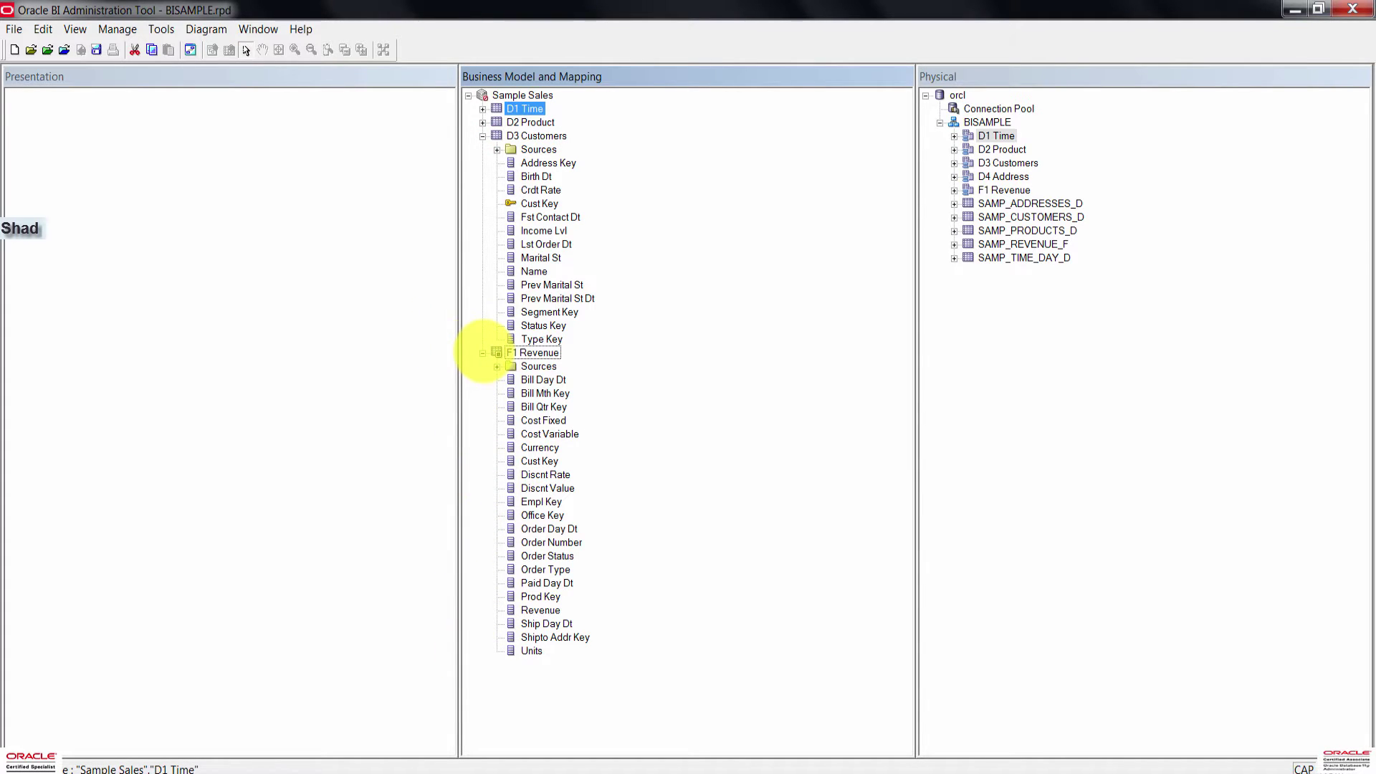
left_click(483, 353)
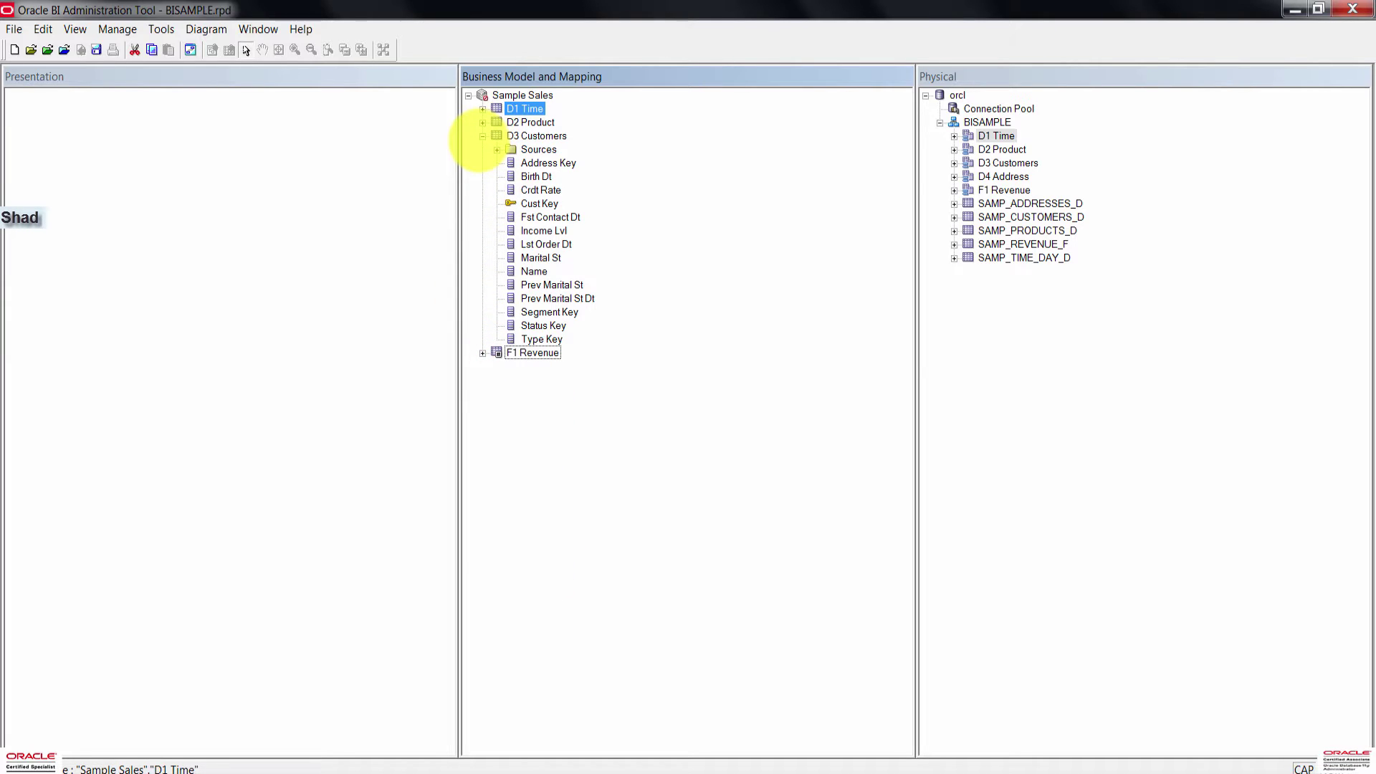
left_click(483, 135)
left_click(599, 280)
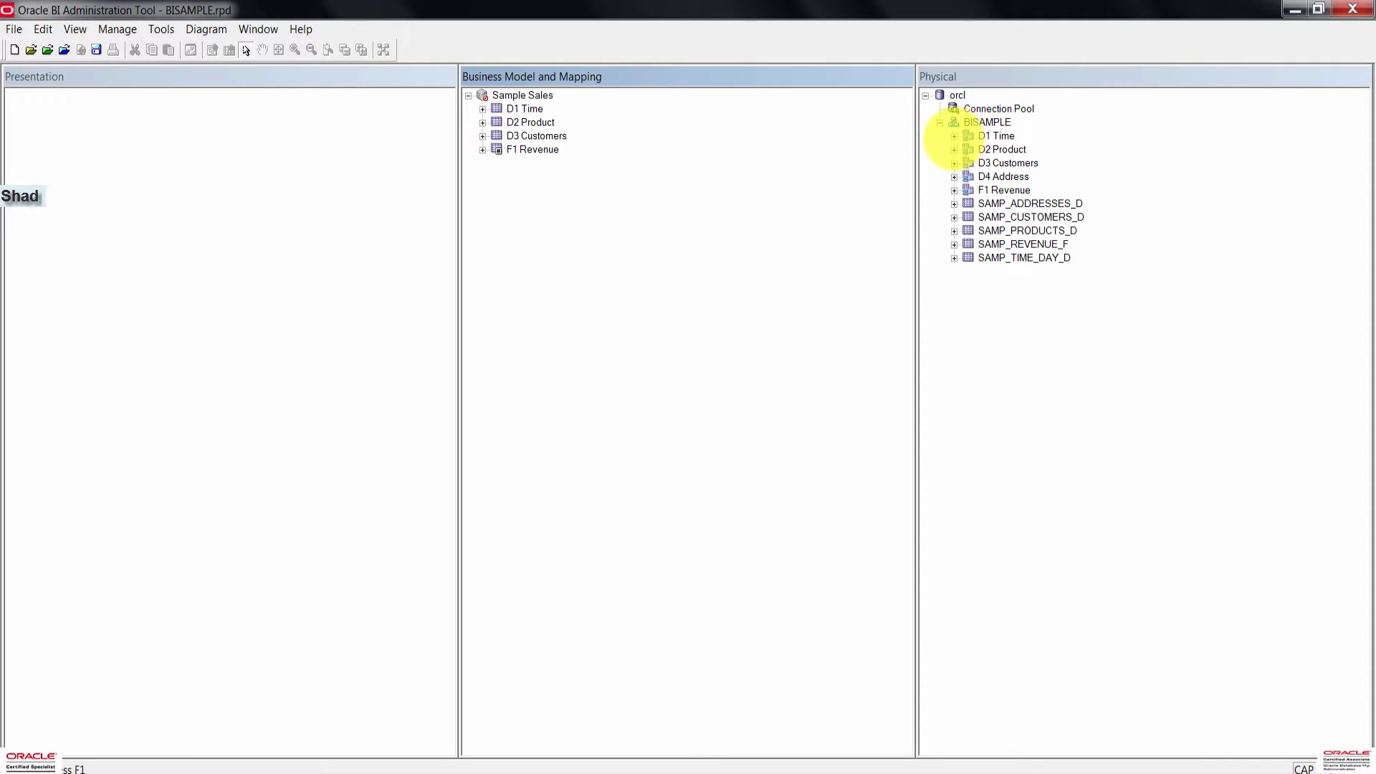
left_click(955, 136)
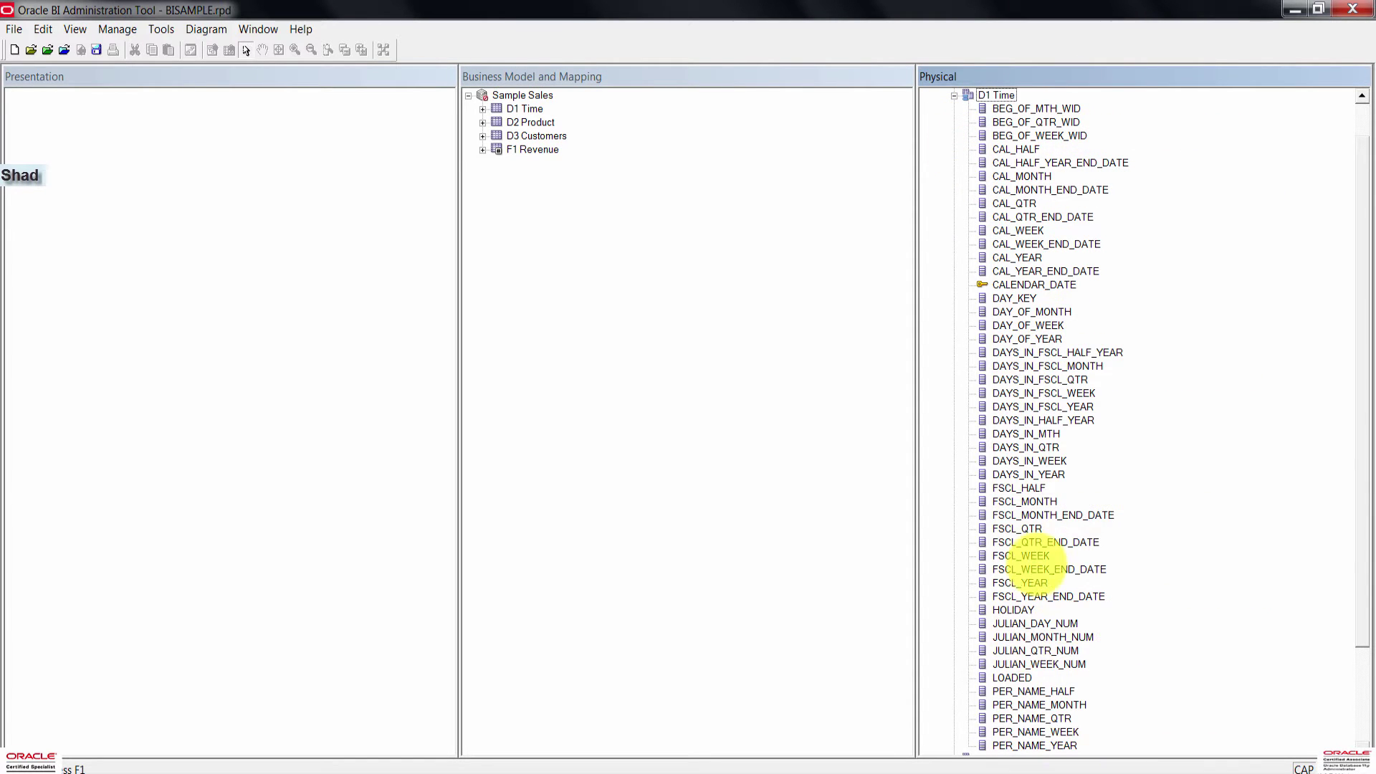
scroll(1013, 466, "up", 1)
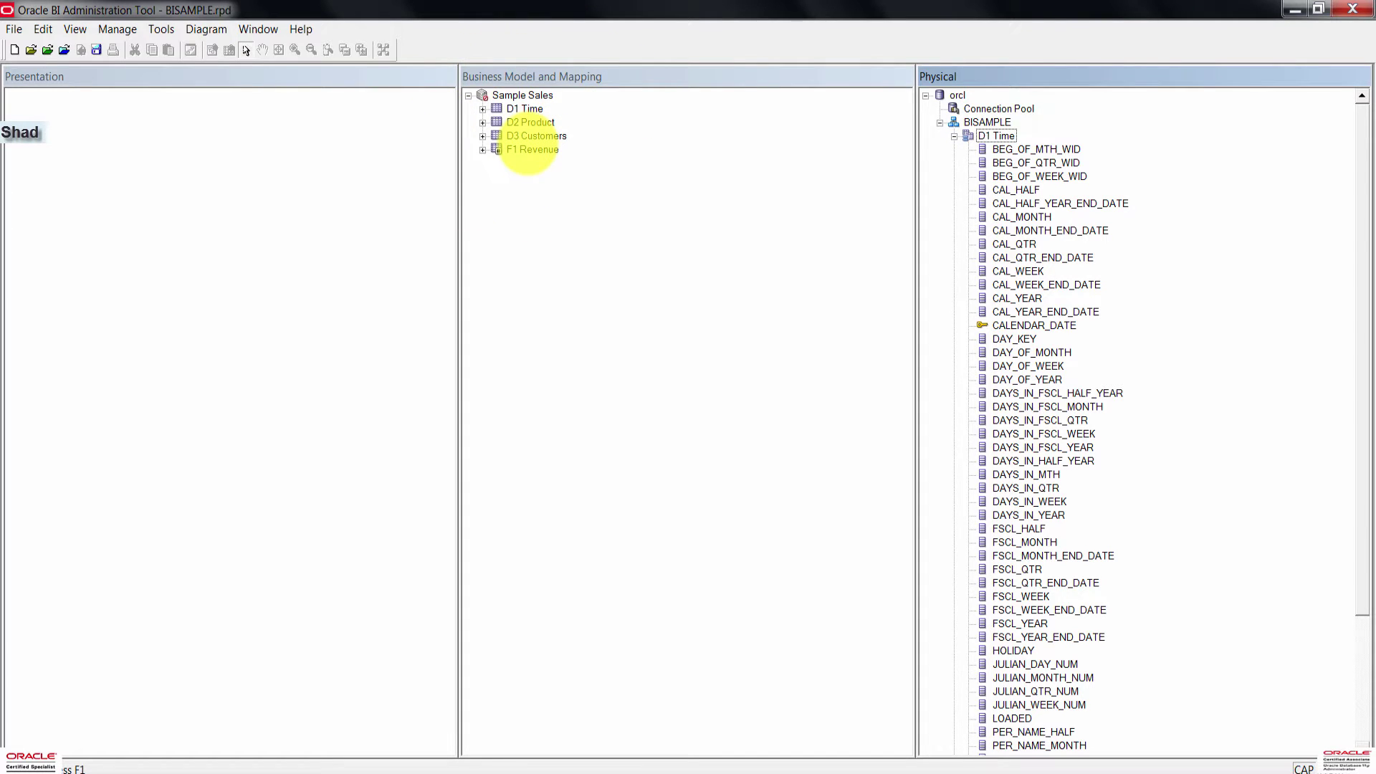
left_click(954, 135)
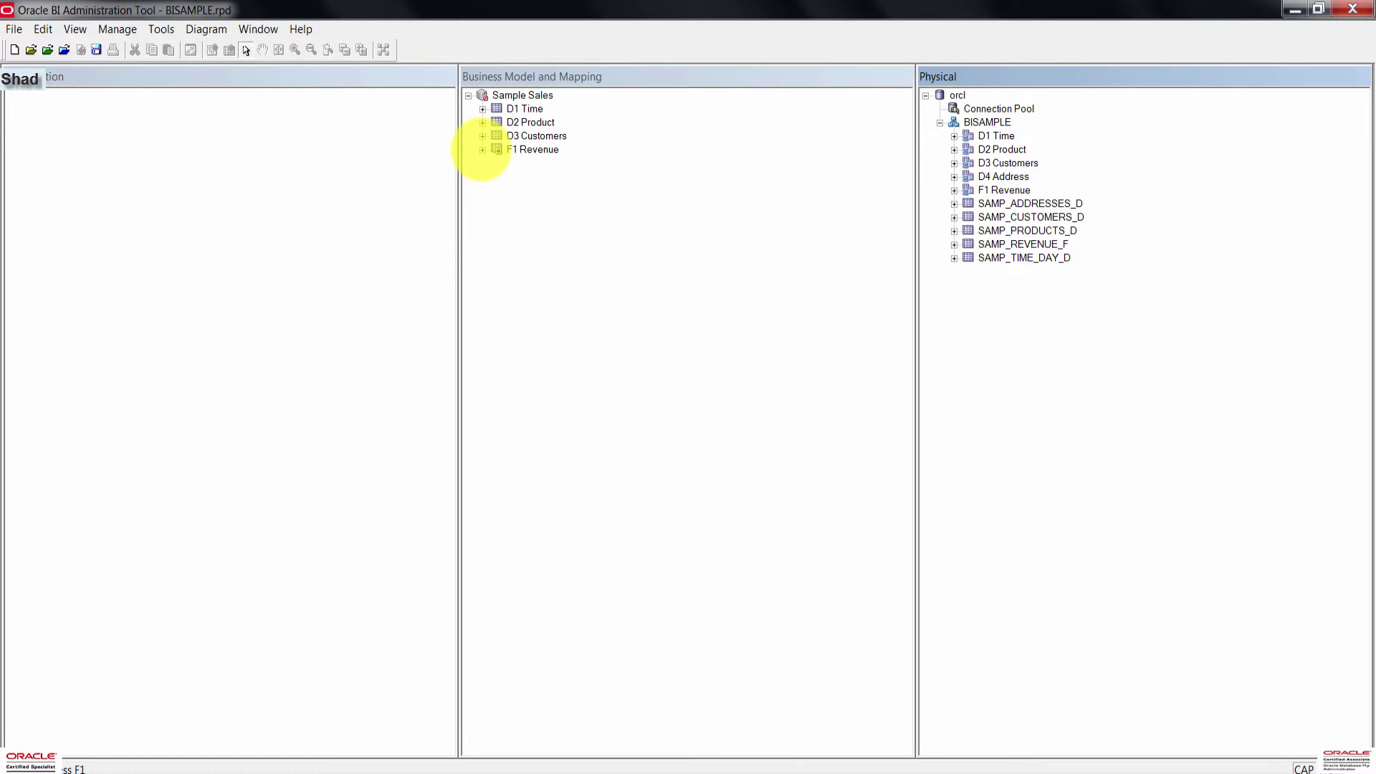
Delete every F1 Revenue column except Revenue and Units, confirming the deletion
left_click(483, 149)
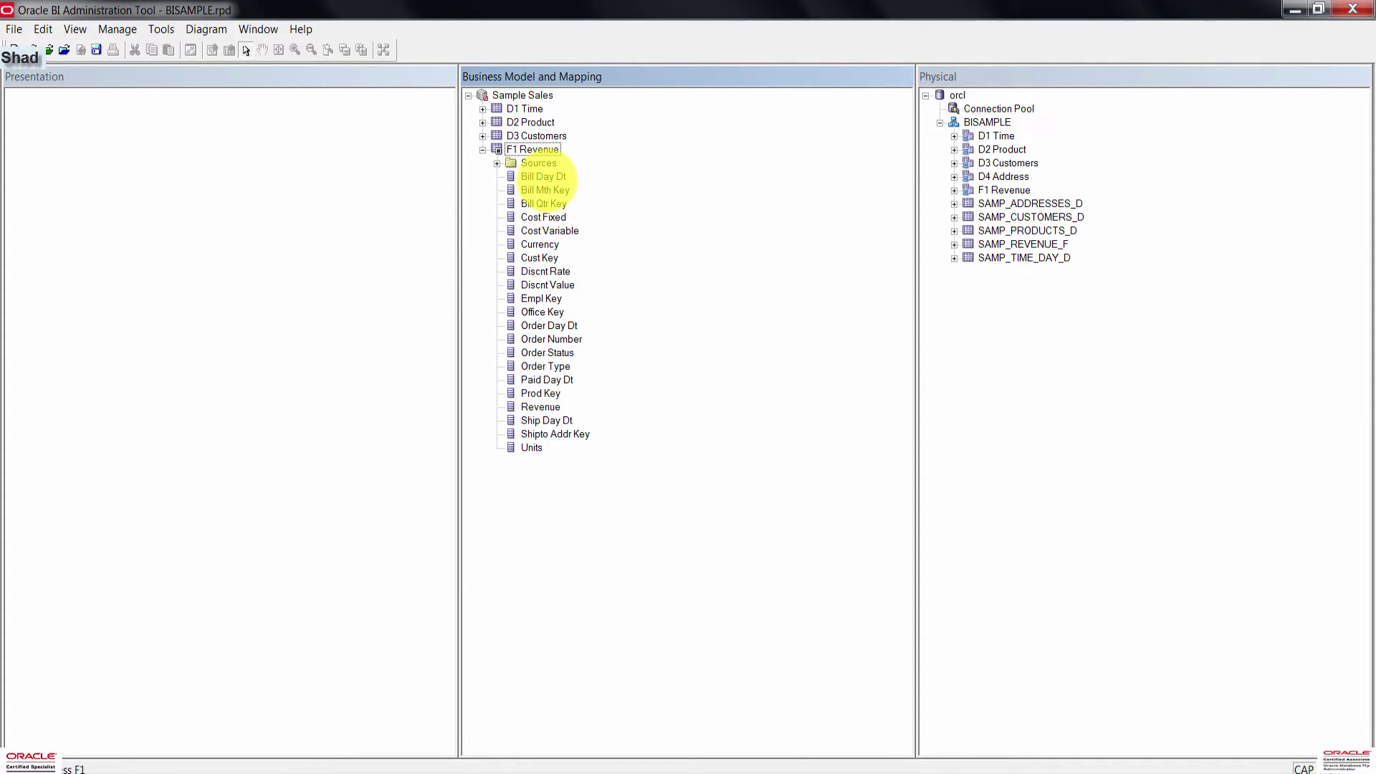
left_click(544, 177)
left_click(542, 394, "shift")
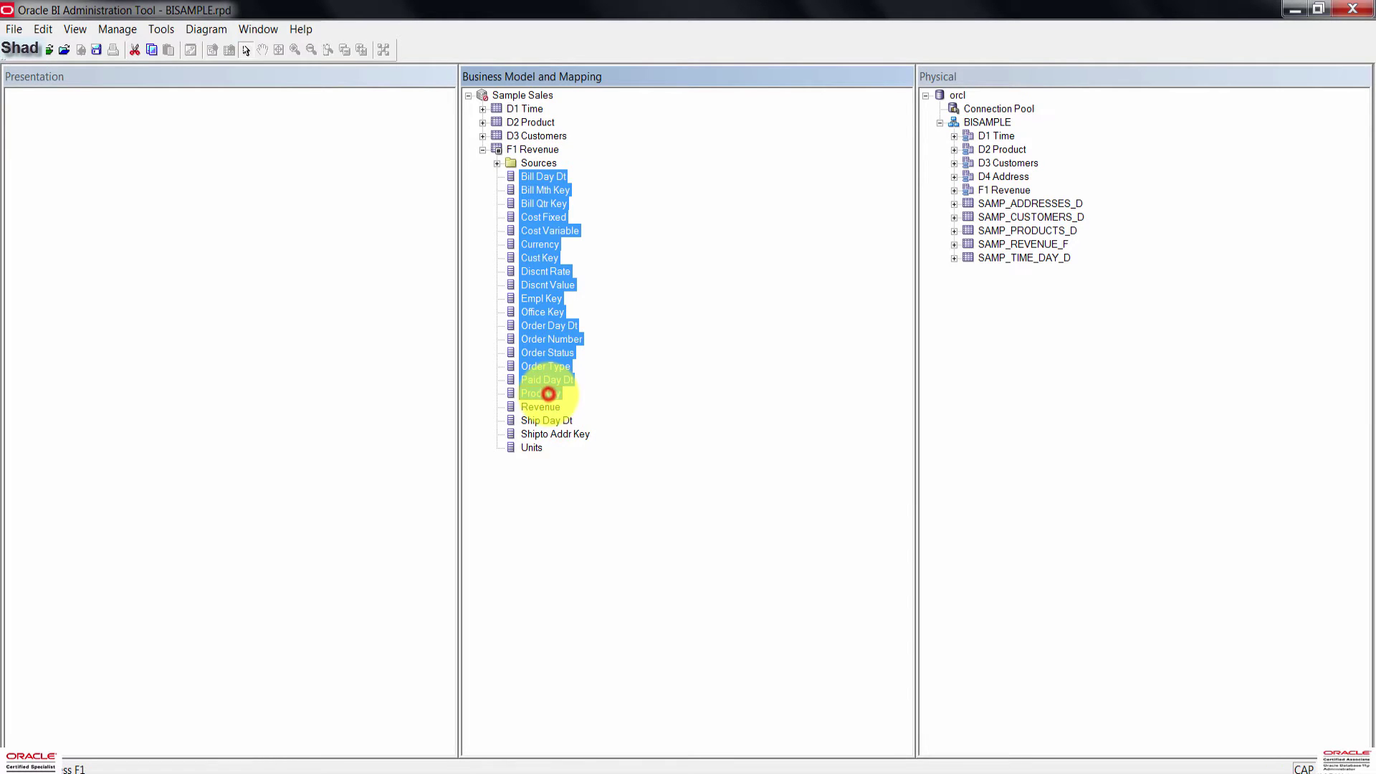
left_click(545, 420, "ctrl")
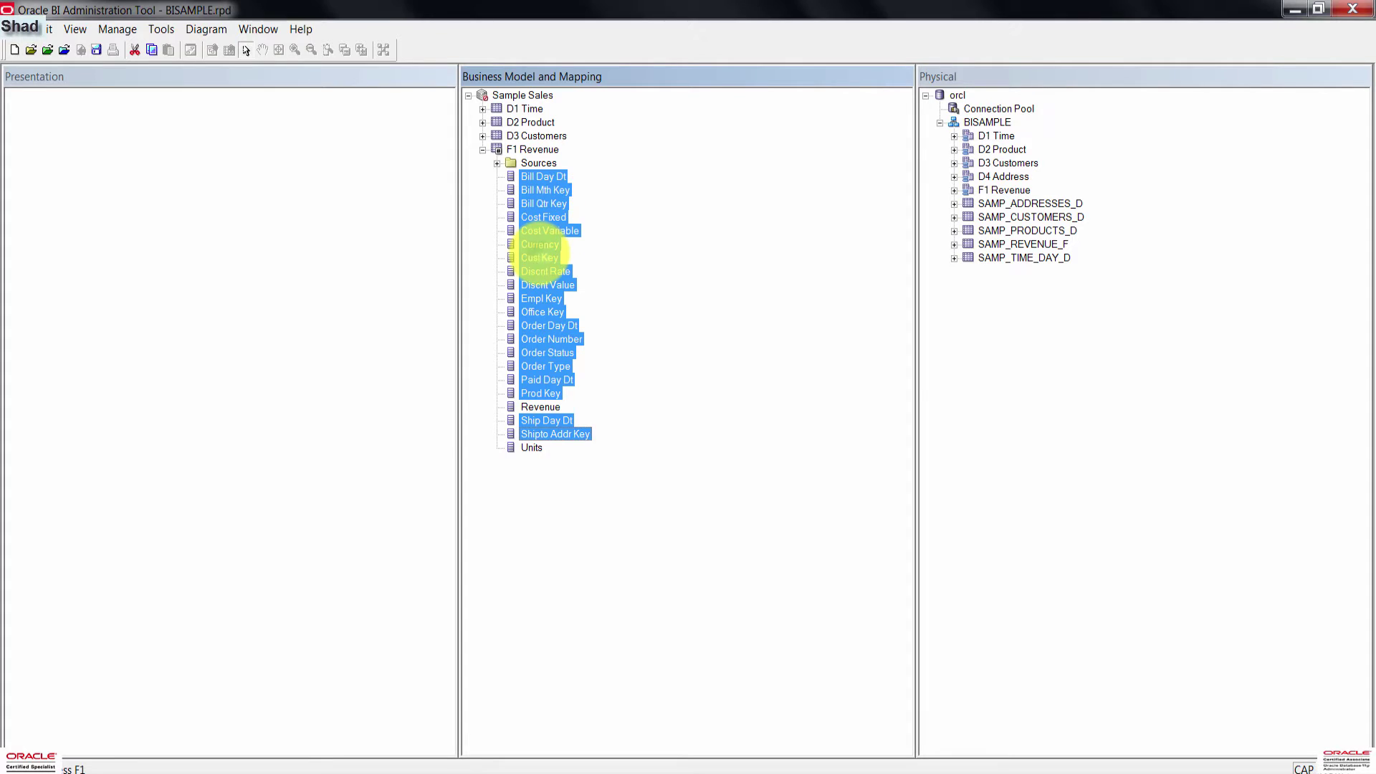
right_click(543, 252)
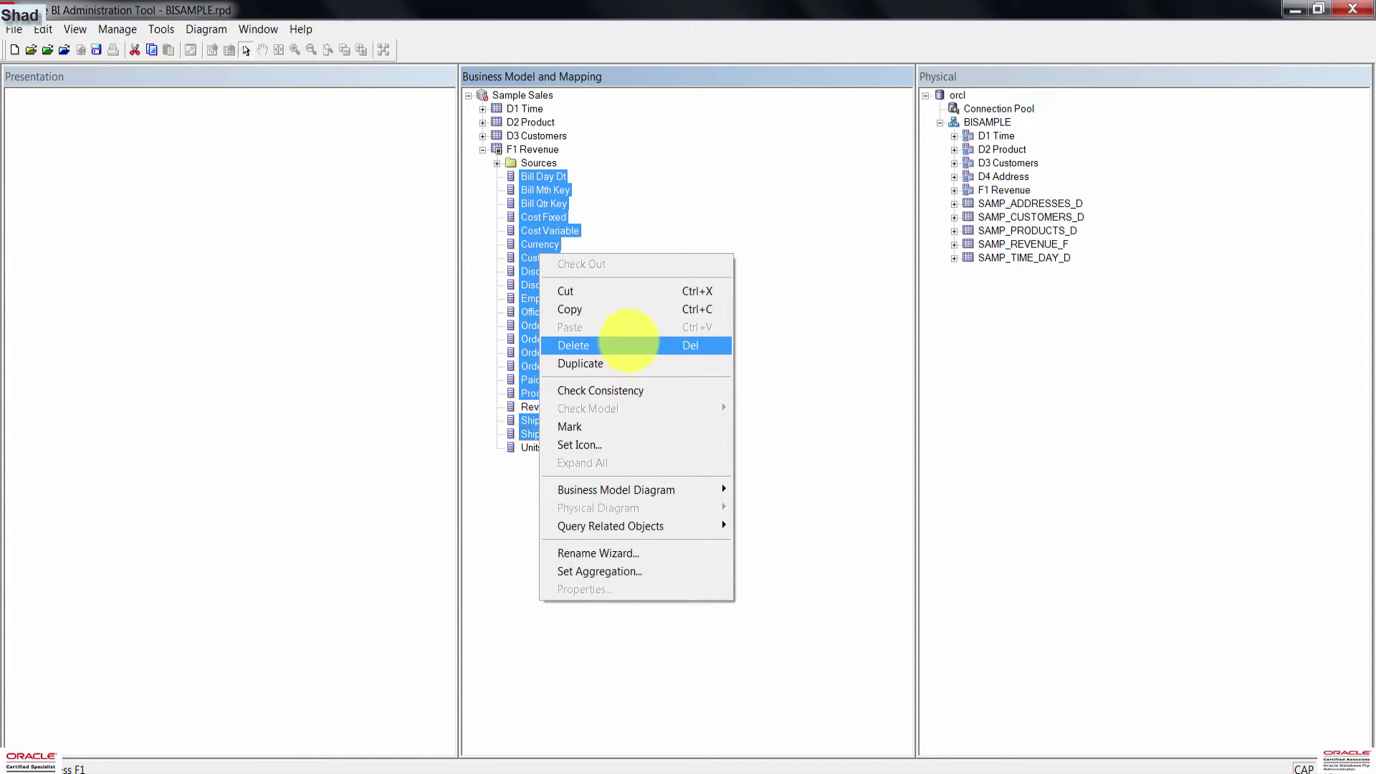
left_click(628, 342)
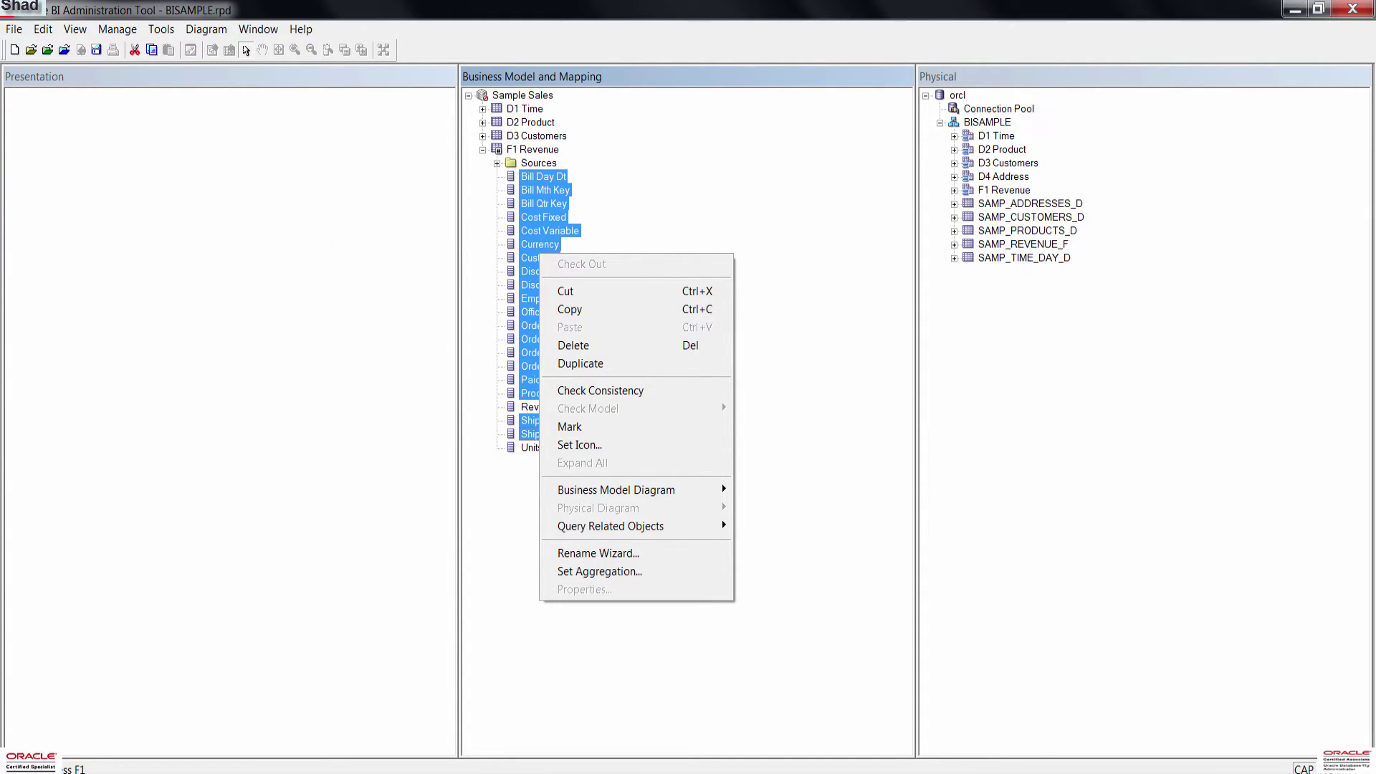
left_click(43, 29)
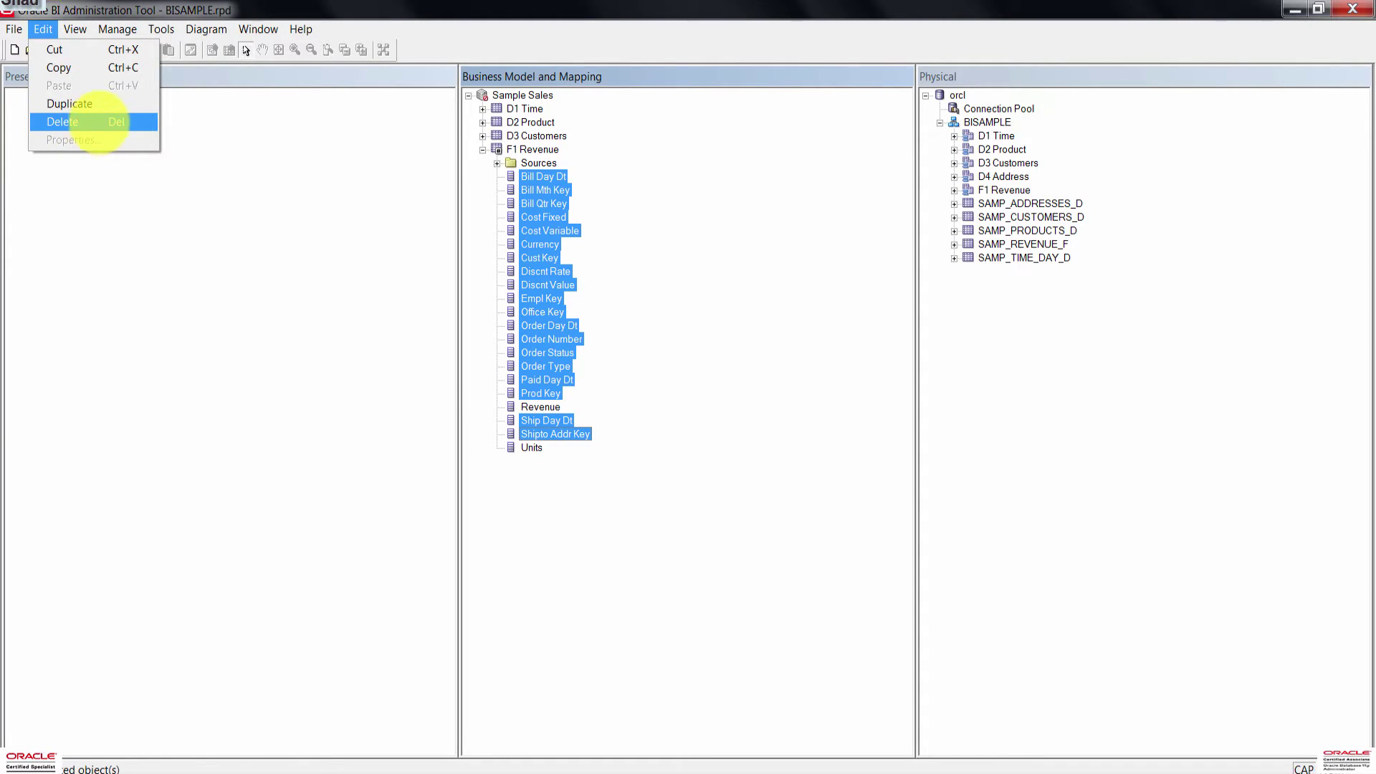
left_click(100, 122)
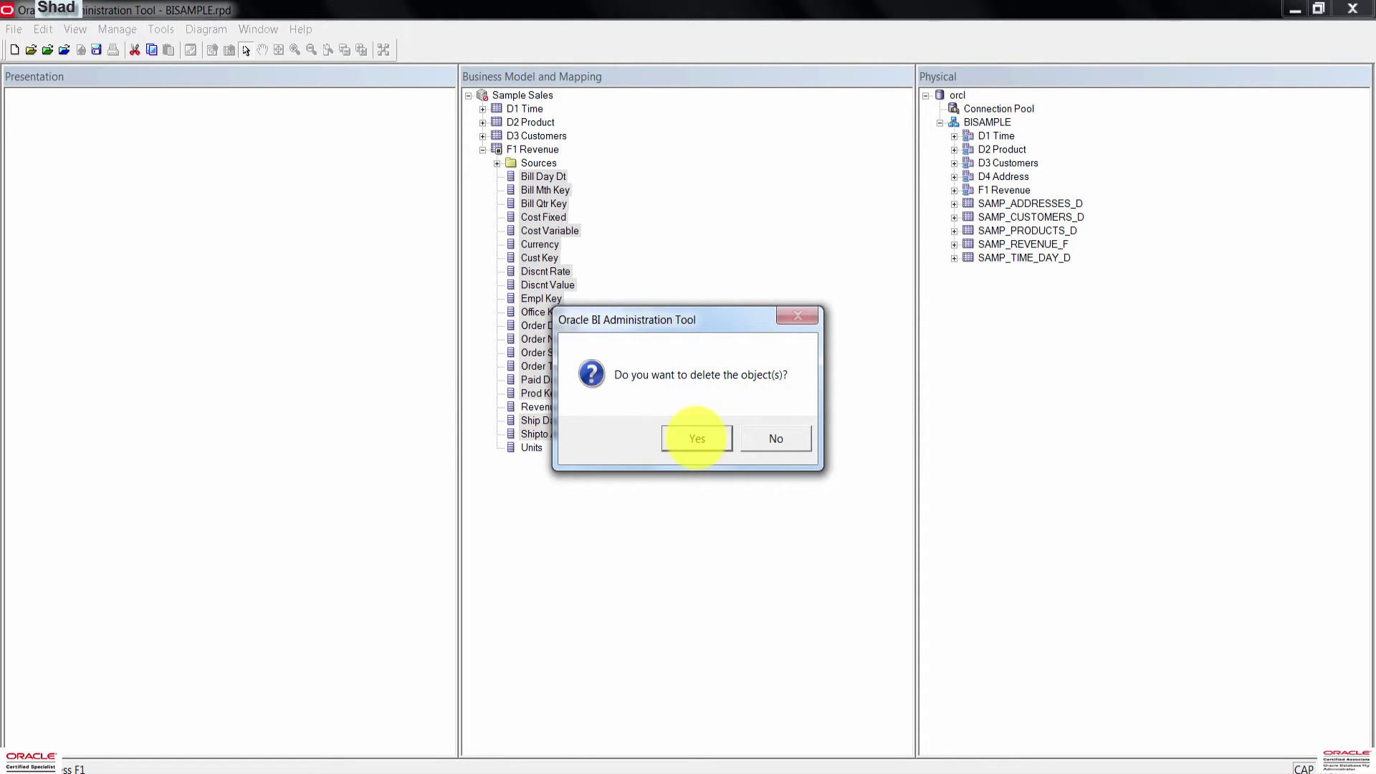
left_click(697, 438)
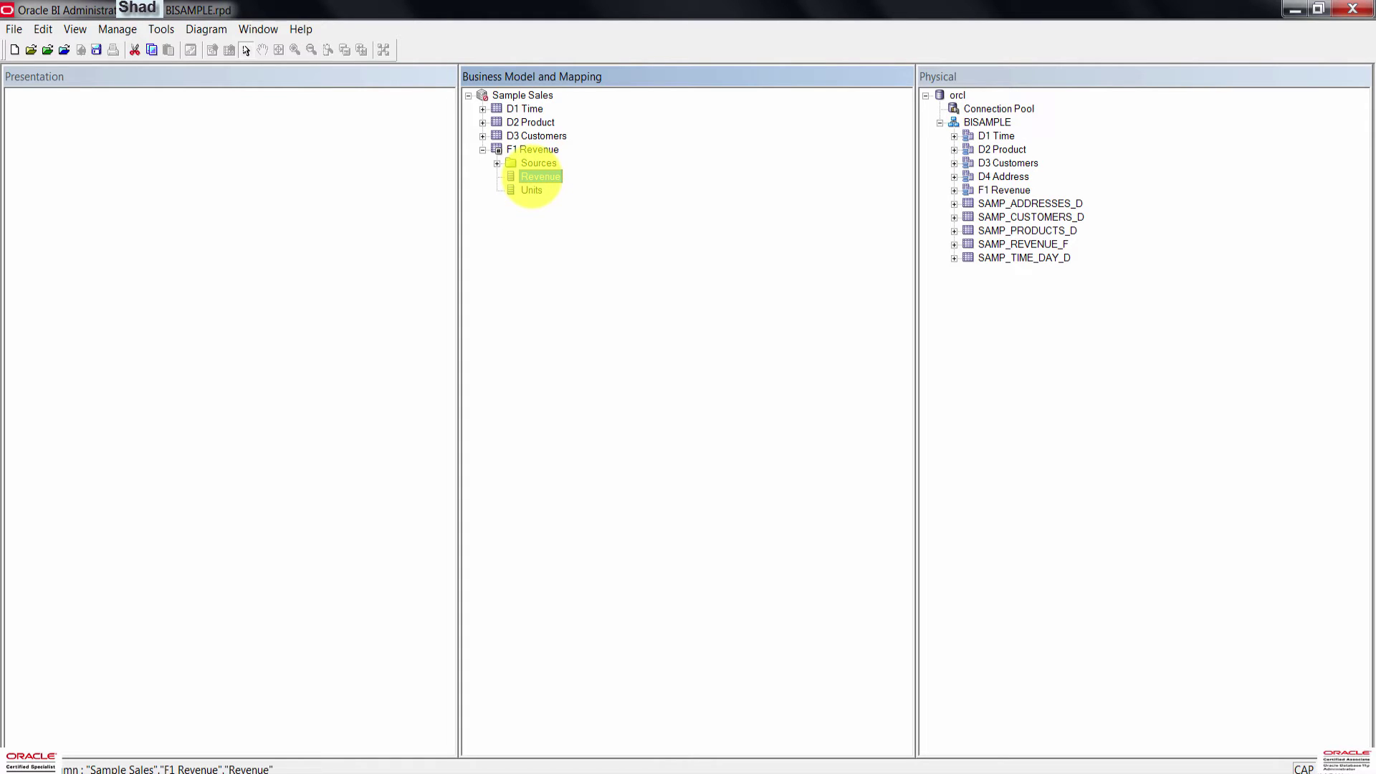
Set the Revenue column's default aggregation rule to Sum
double_click(531, 176)
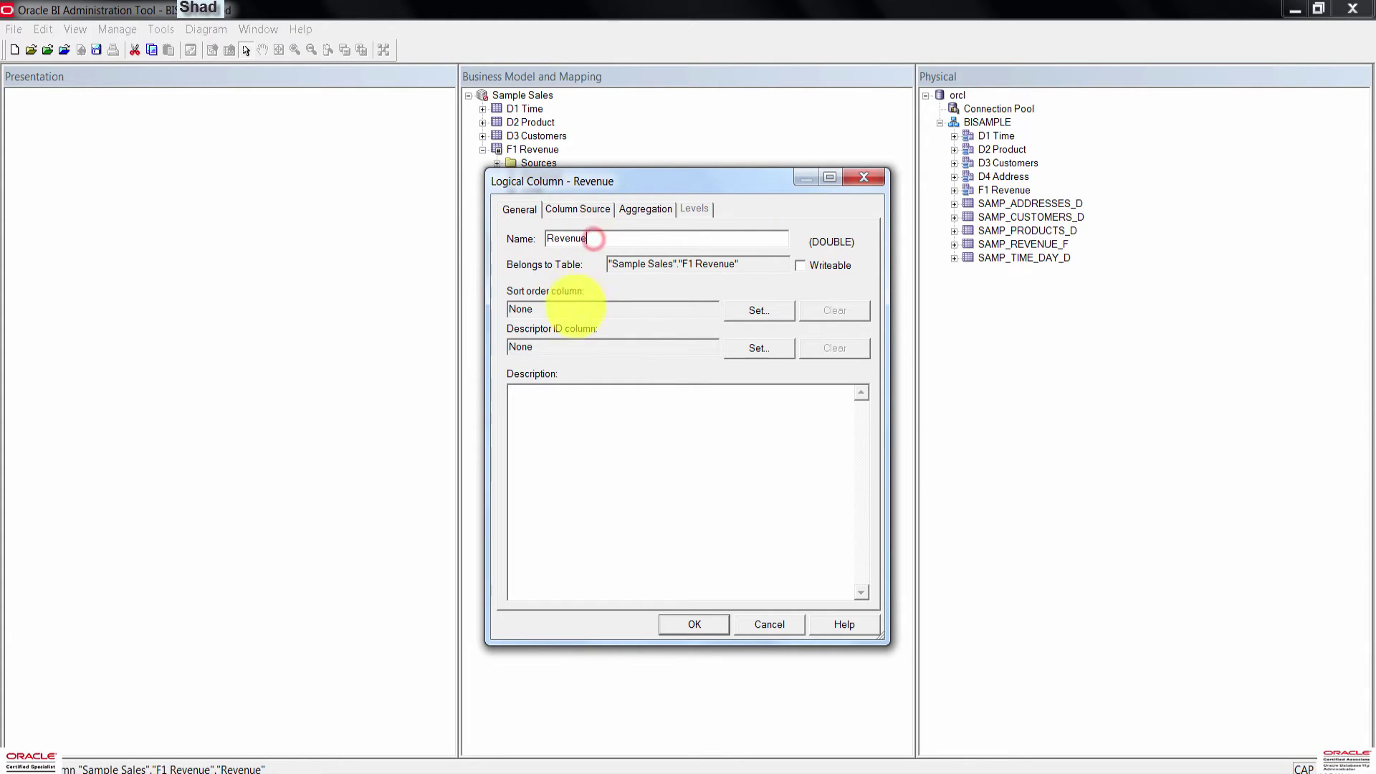
left_click(645, 209)
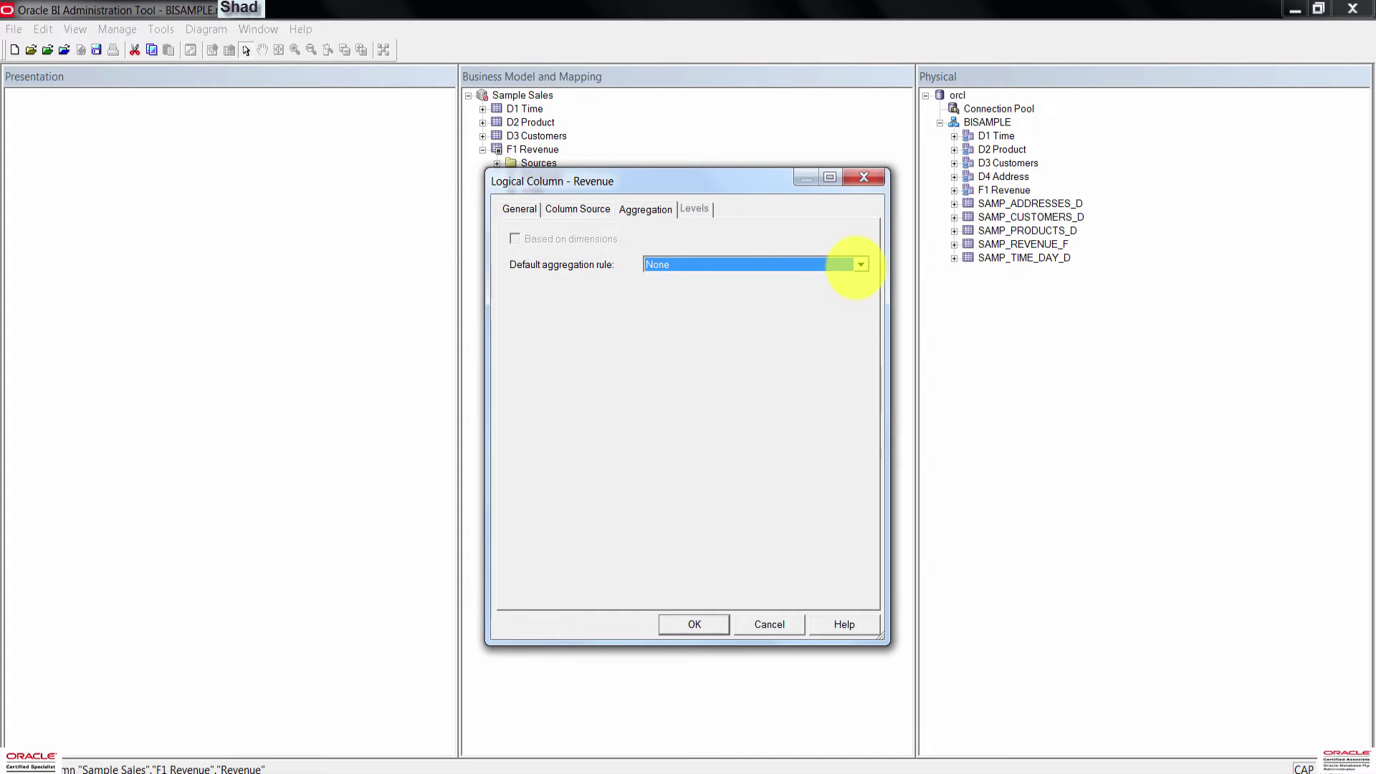
left_click(859, 264)
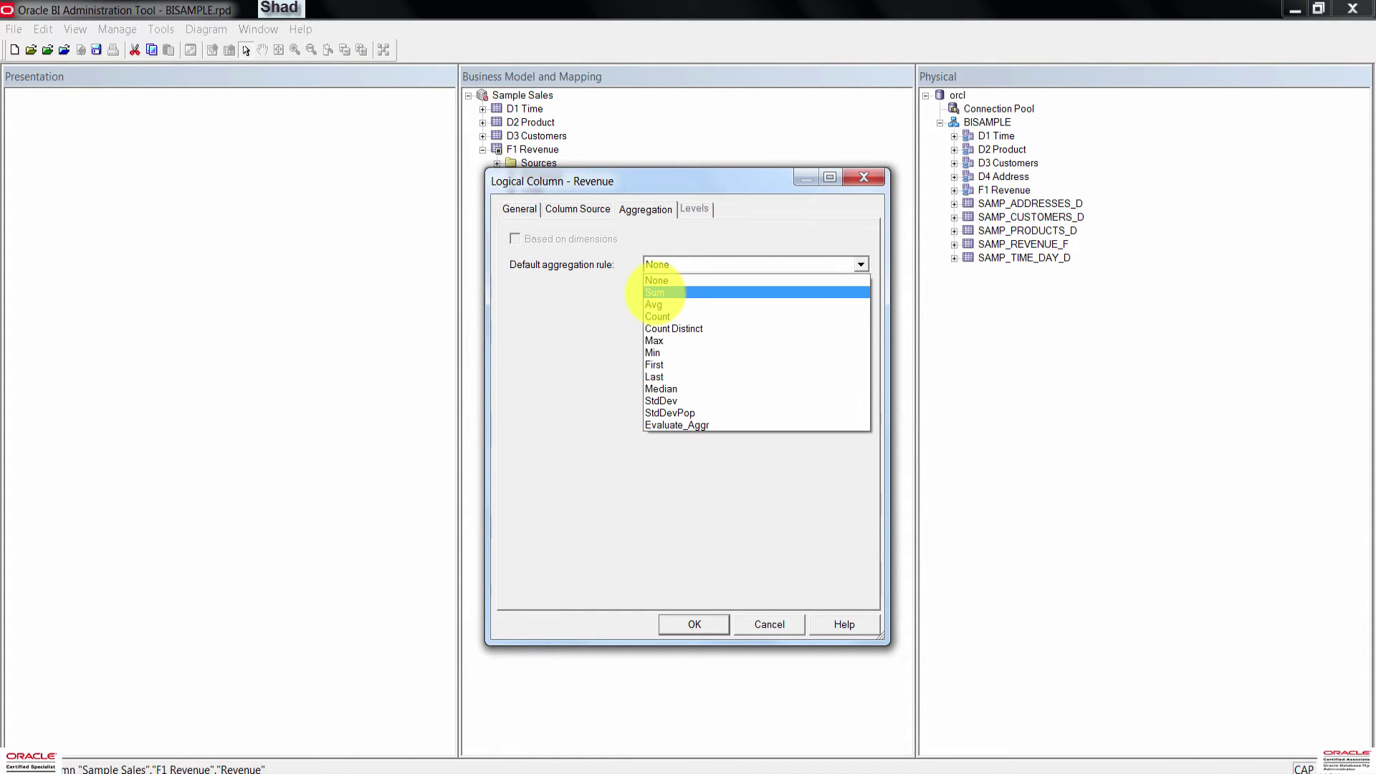
left_click(655, 293)
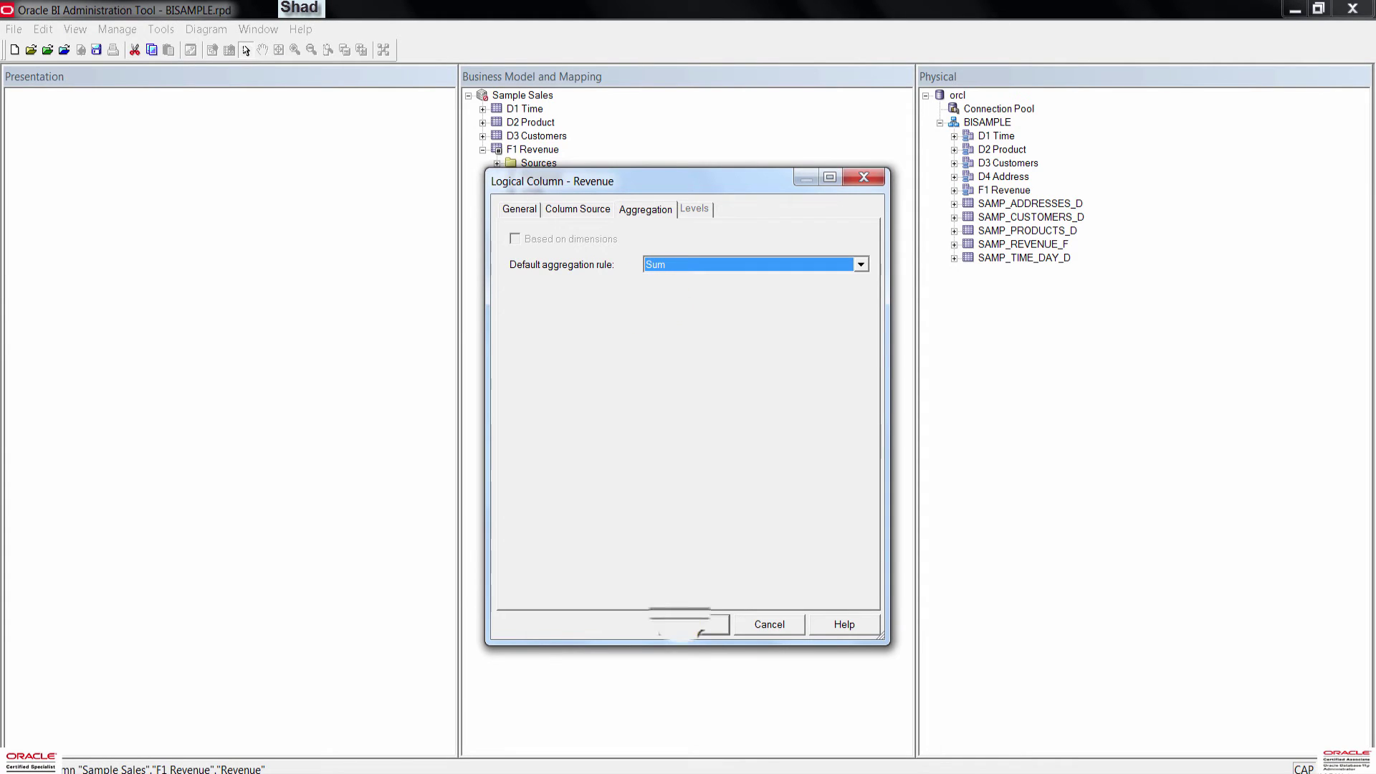
left_click(693, 625)
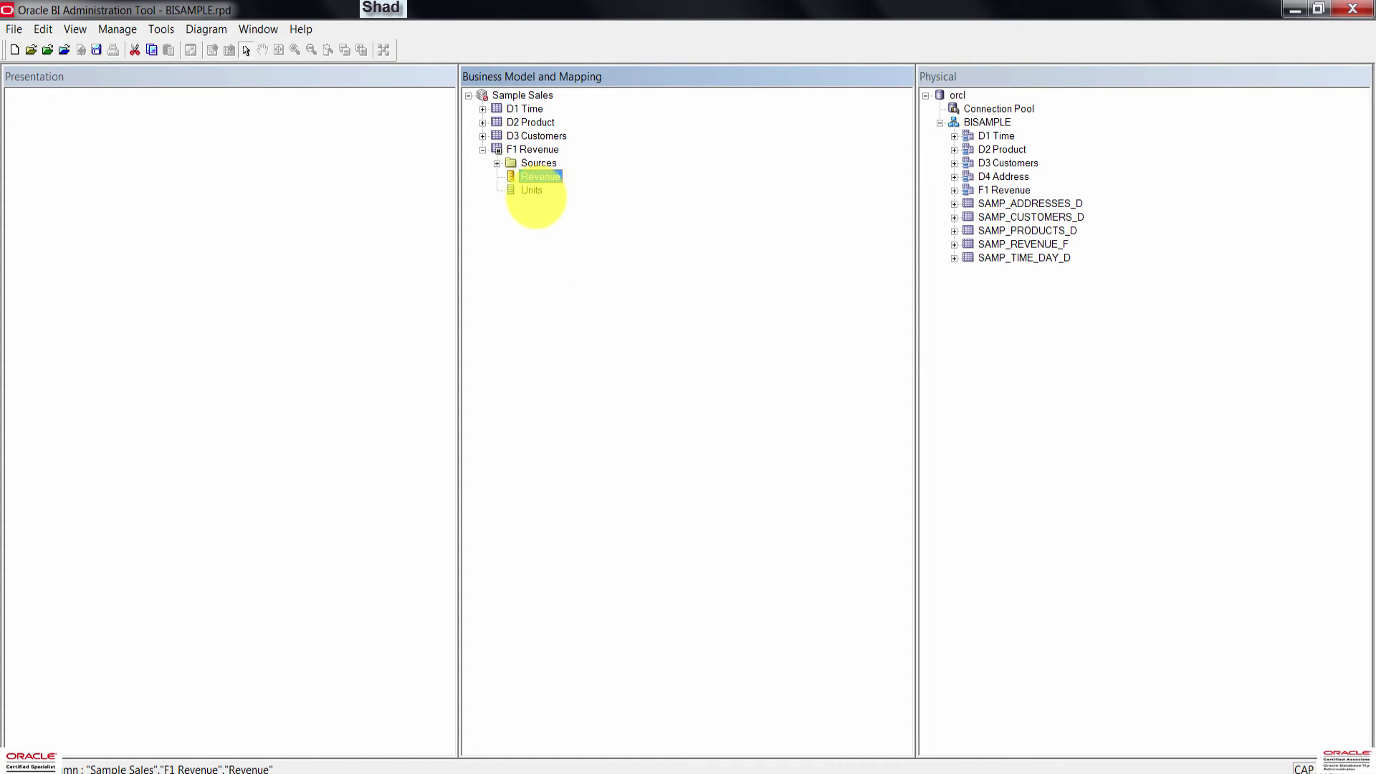
Set the Units column's default aggregation rule to Sum
double_click(531, 191)
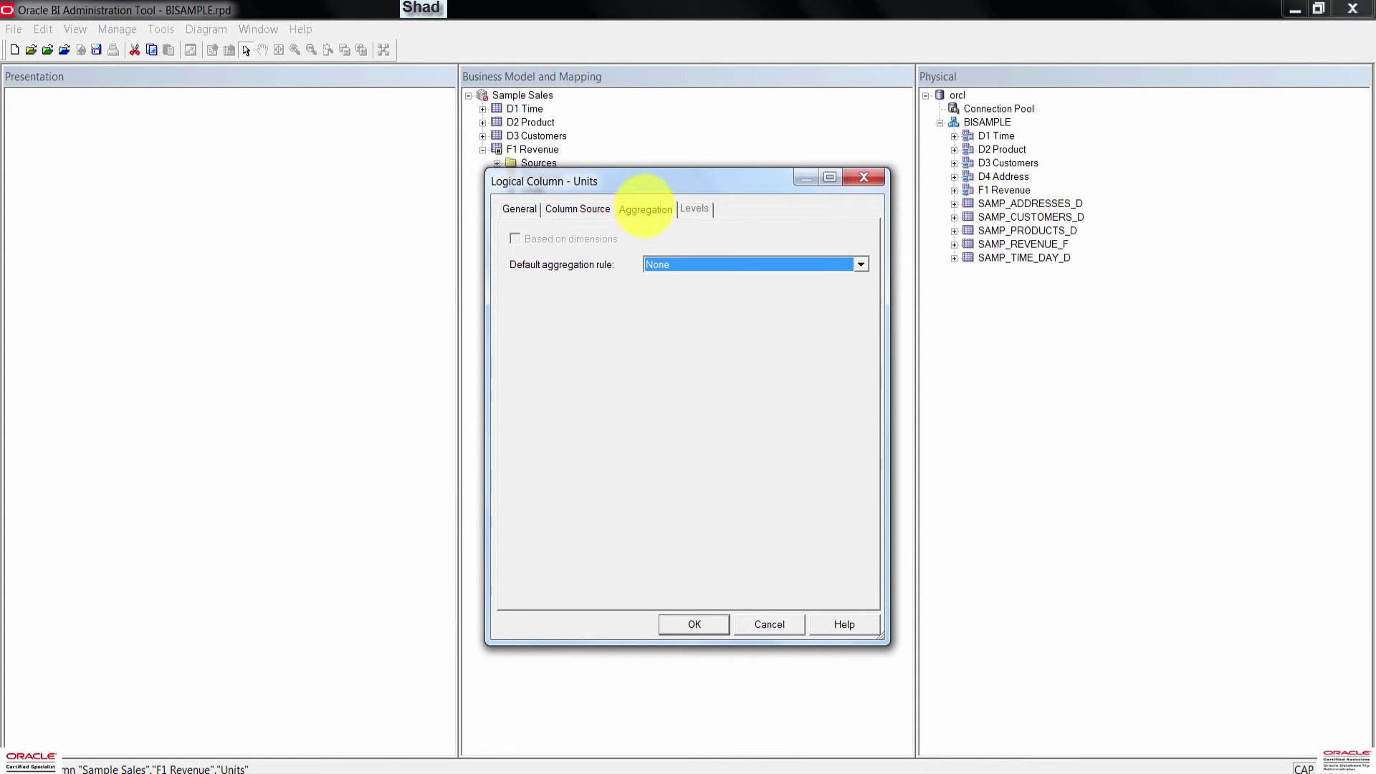
left_click(645, 208)
left_click(860, 264)
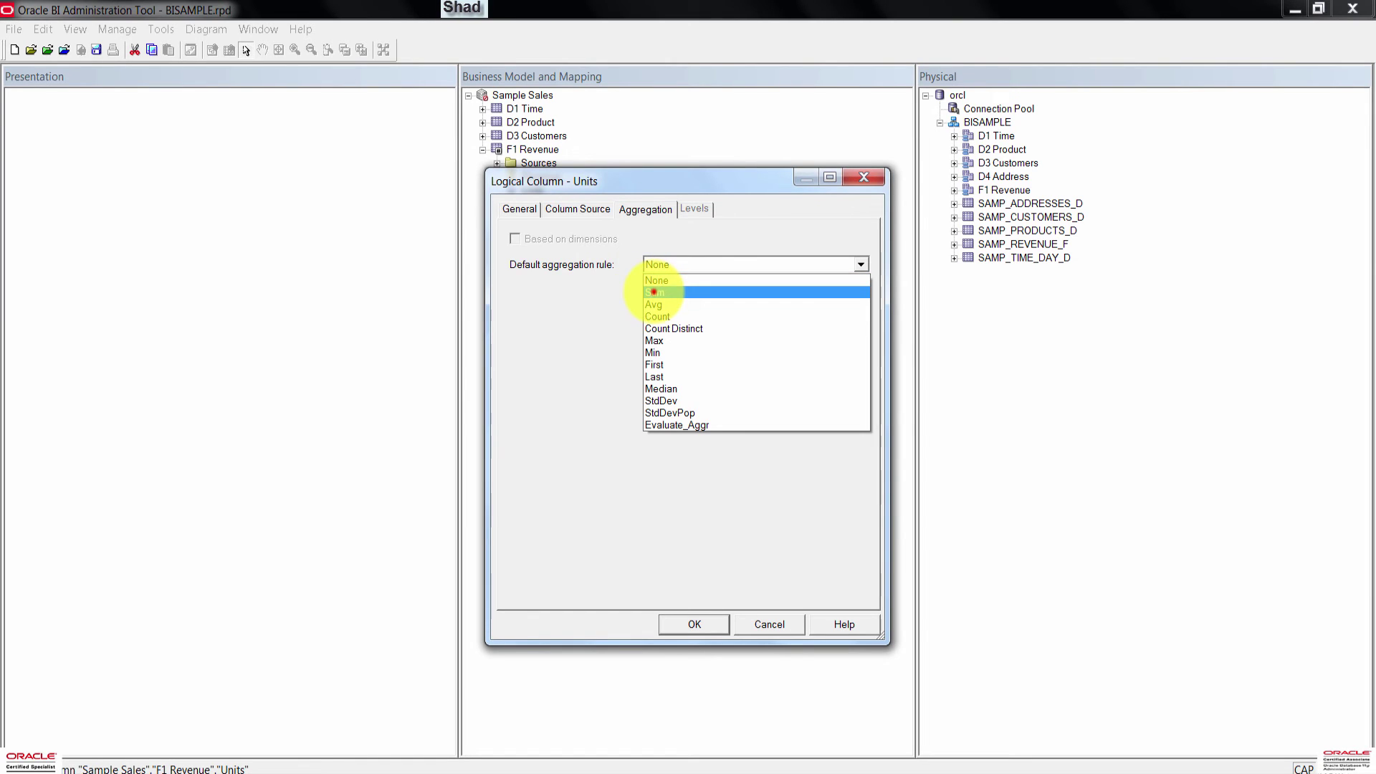
left_click(653, 292)
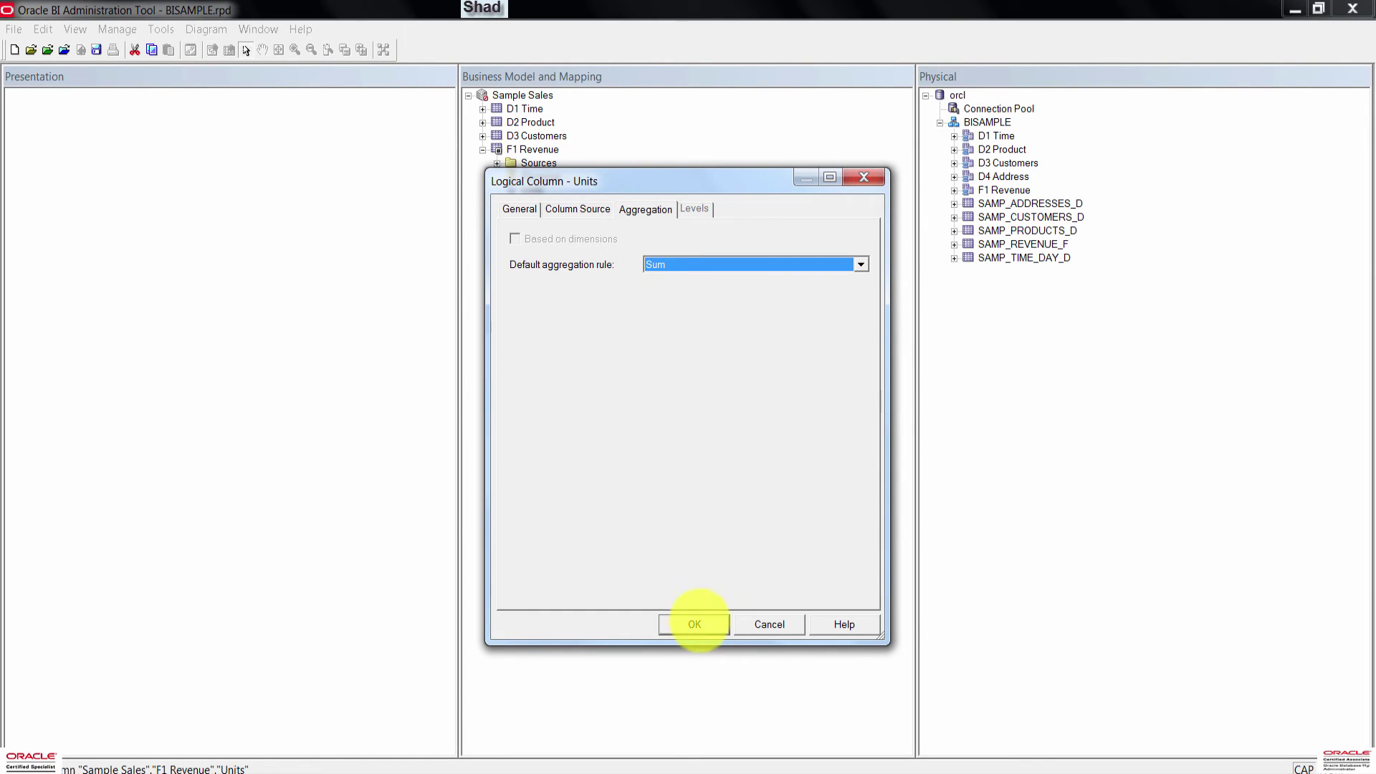
left_click(699, 628)
left_click(539, 208)
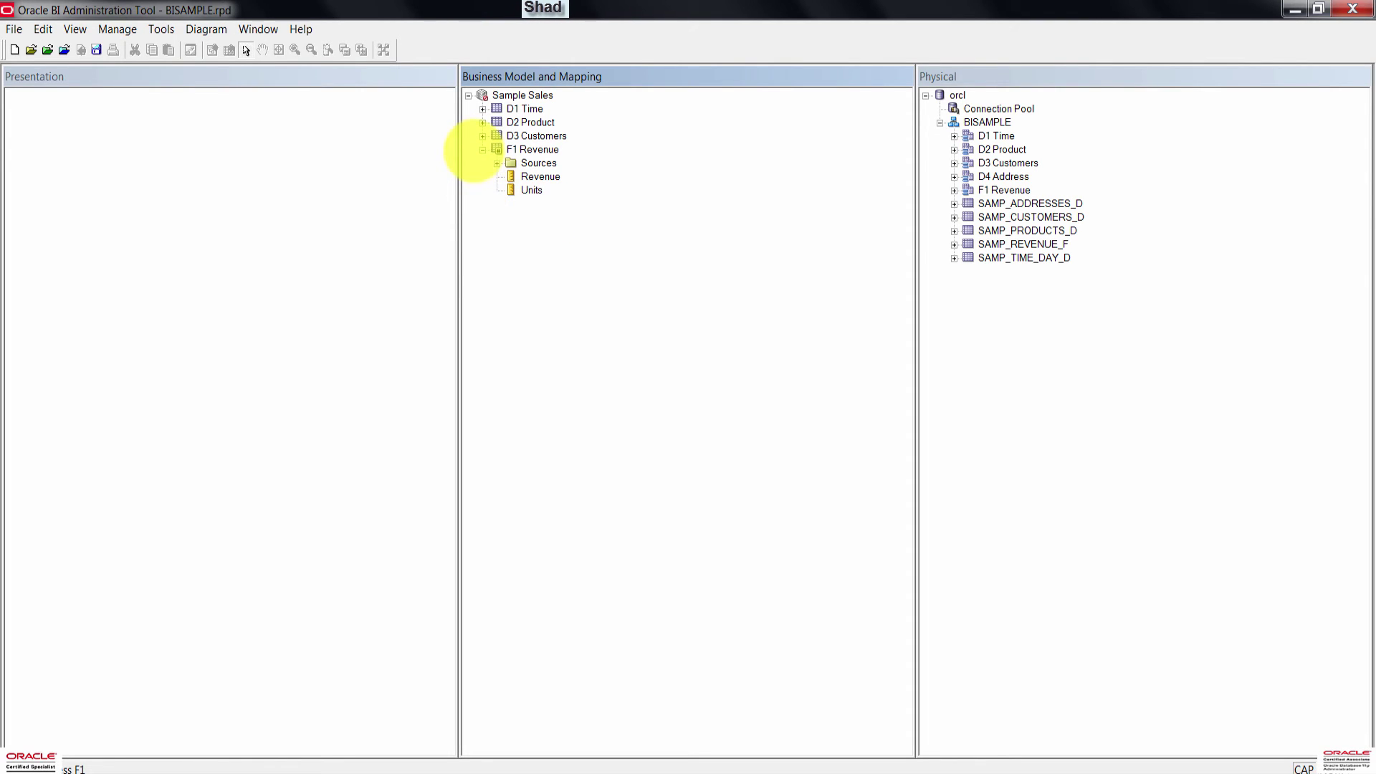
Collapse F1 Revenue and save BISAMPLE.rpd, declining the global consistency check
left_click(482, 150)
left_click(660, 215)
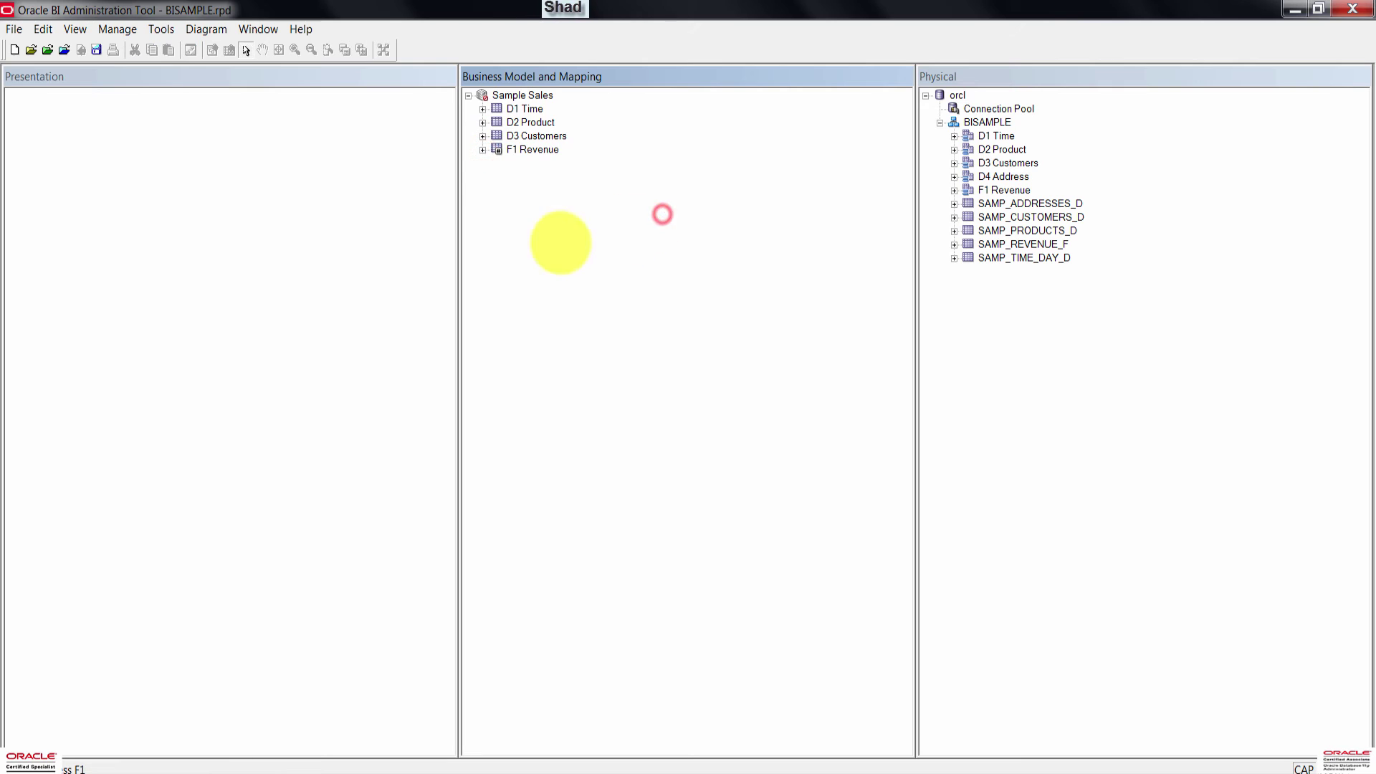
left_click(15, 29)
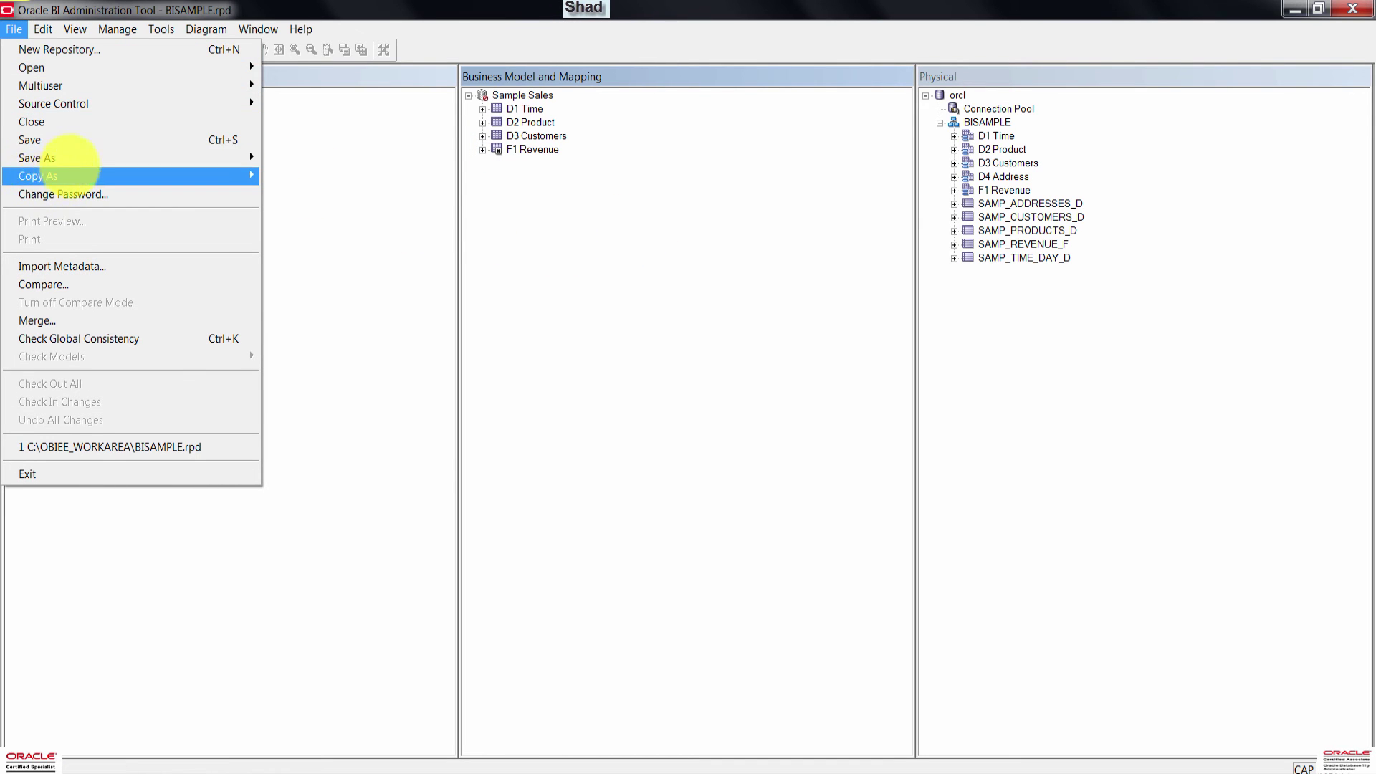
left_click(62, 142)
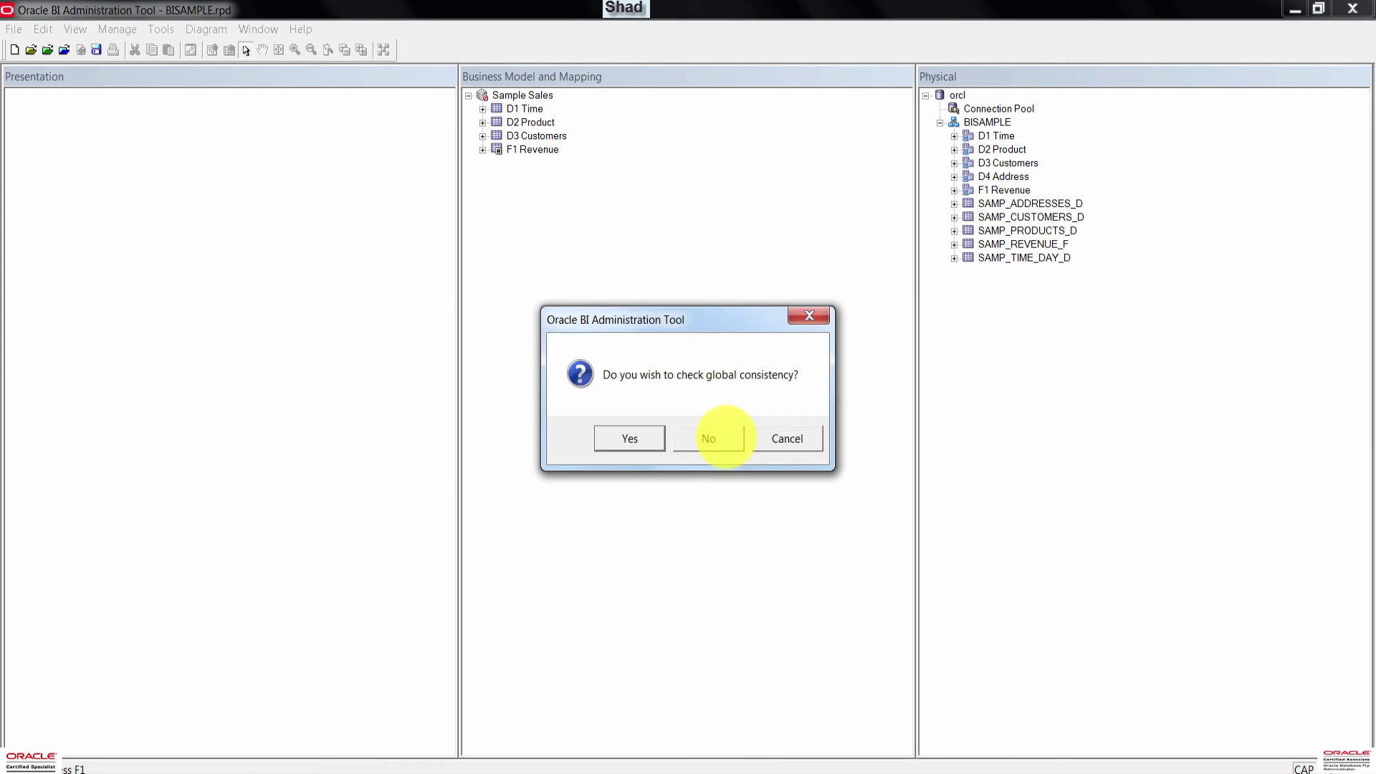
left_click(722, 437)
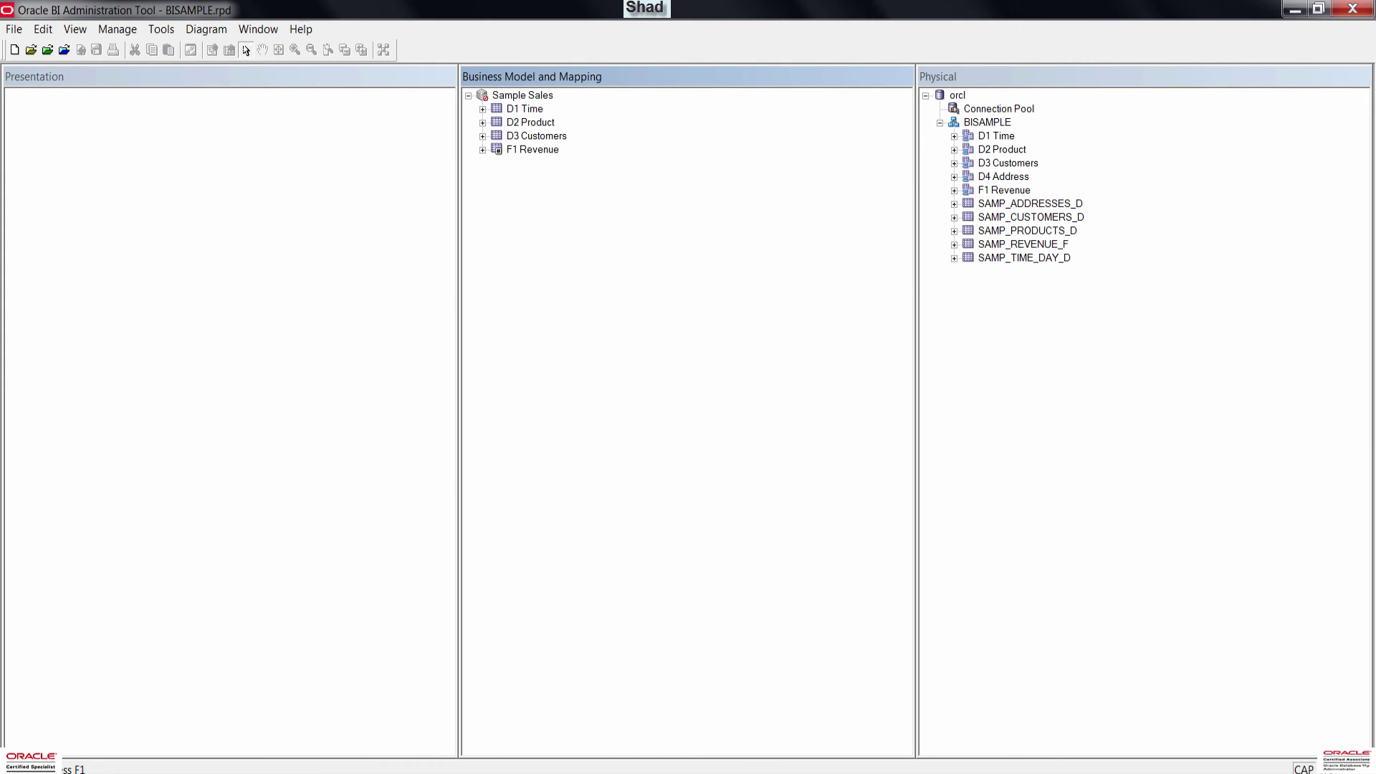